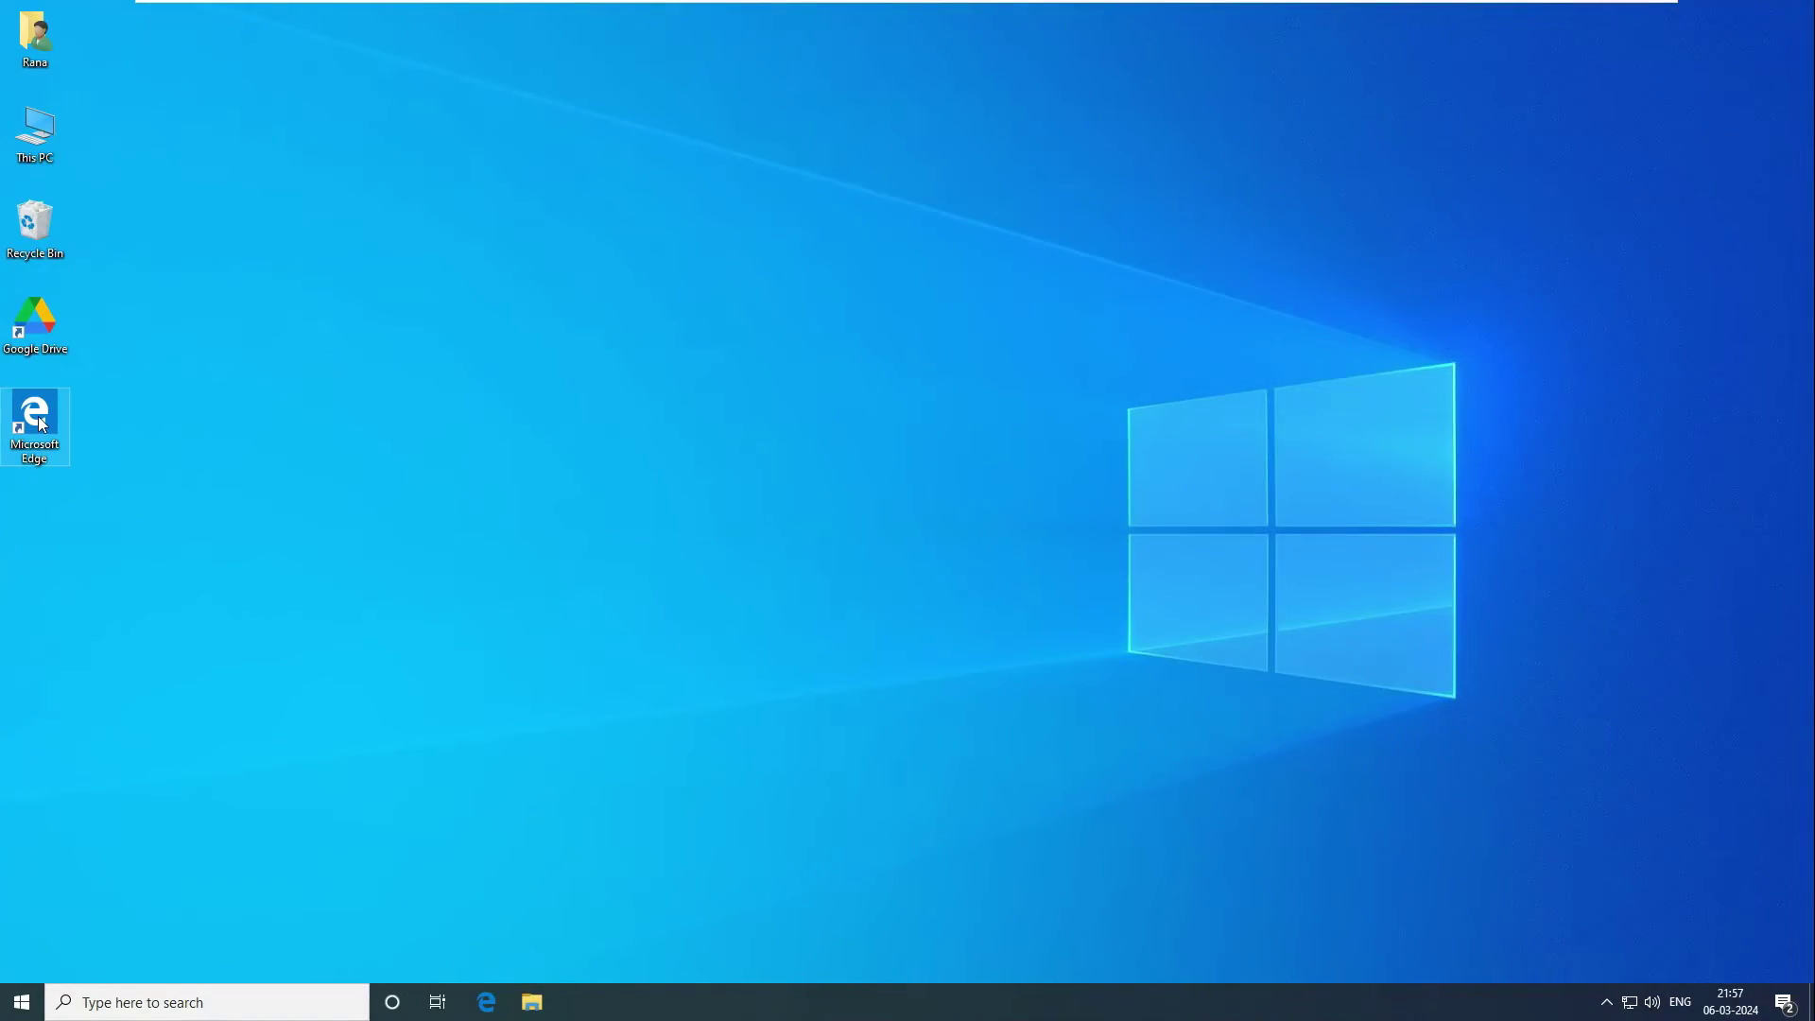
- Open Microsoft Edge and search the web for 'taly'
double_click(39, 418)
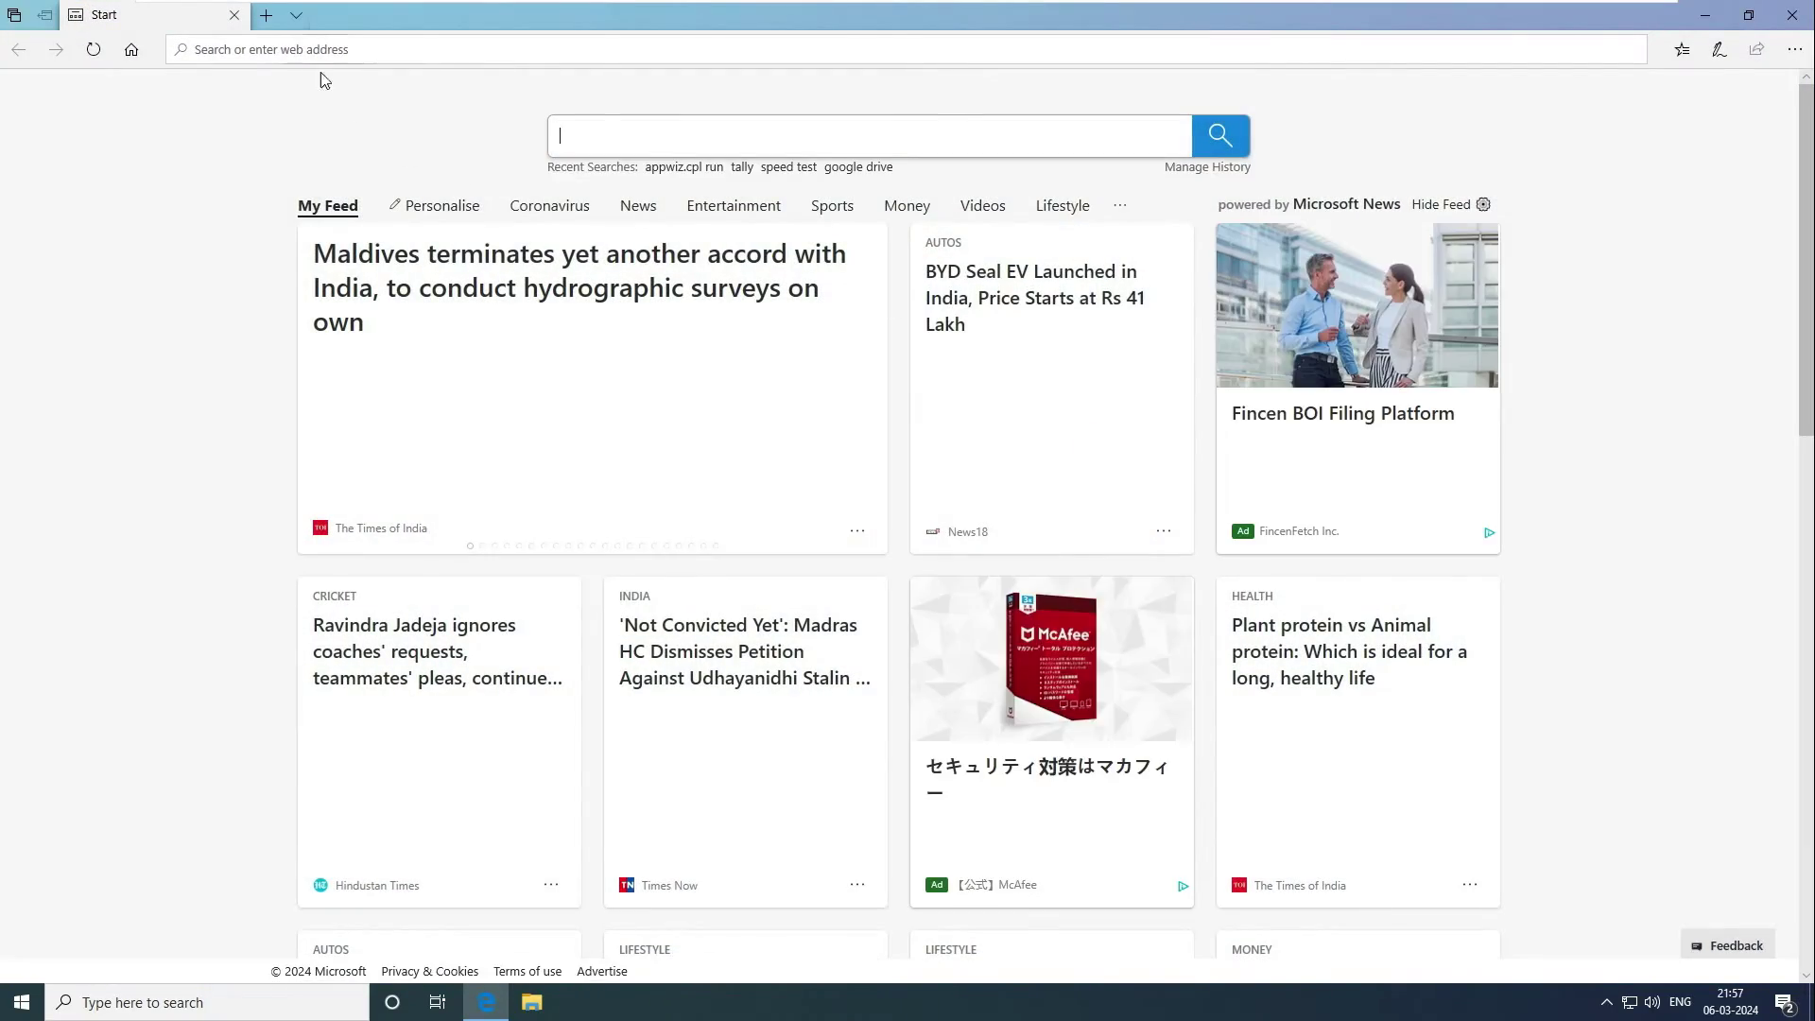
left_click(193, 49)
type("tal")
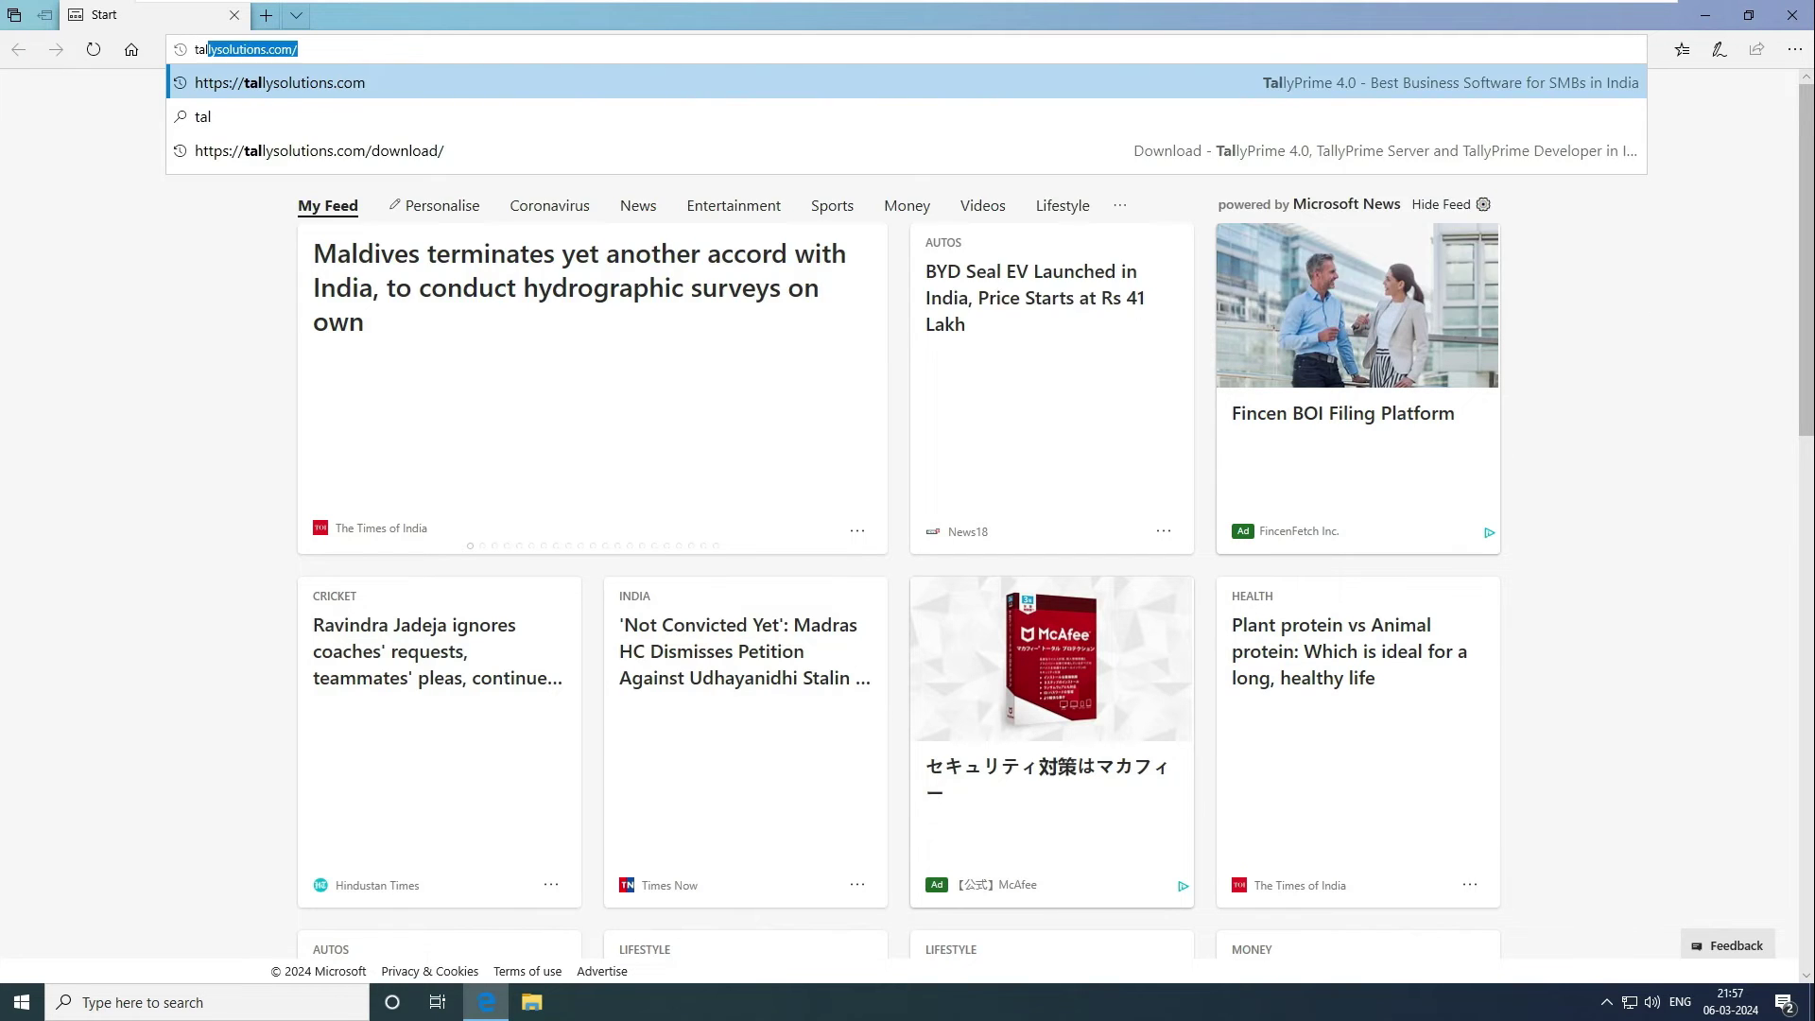
type("y")
key("Return")
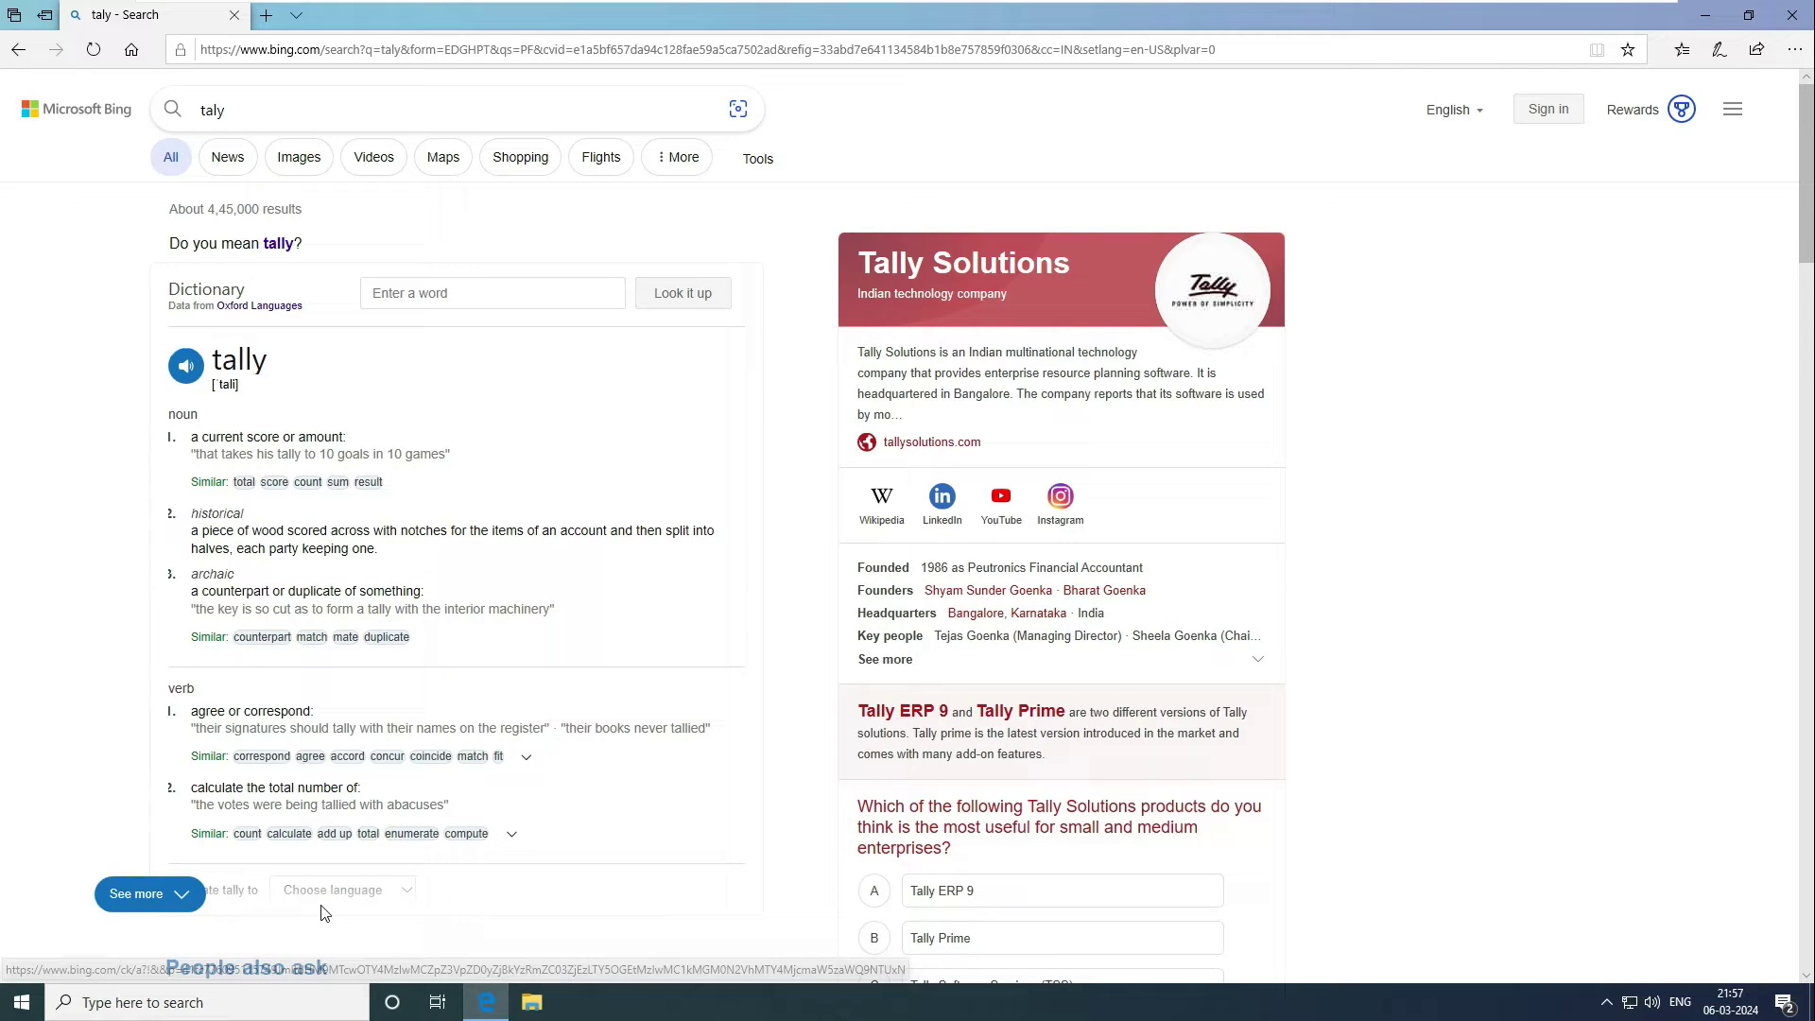
- Download the TallyPrime Rel 4.0 installer from tallysolutions.com, save it and run it
scroll(368, 804, "down", 7)
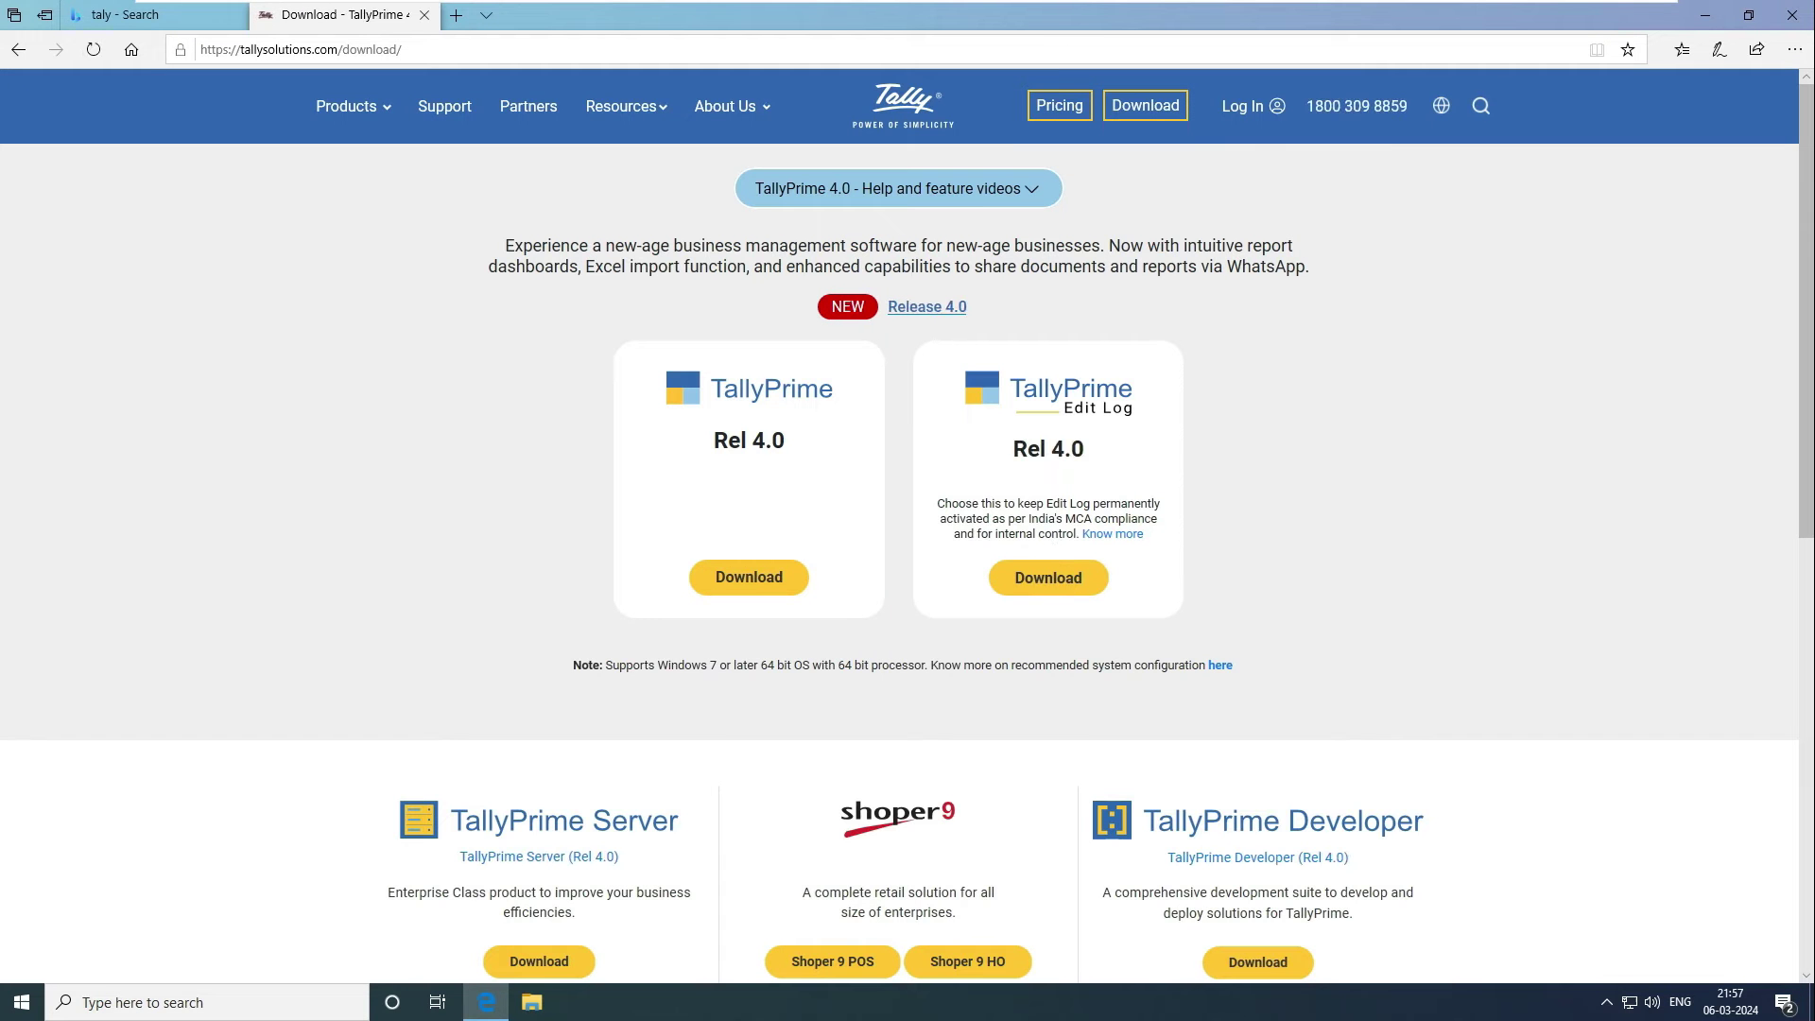
left_click(755, 588)
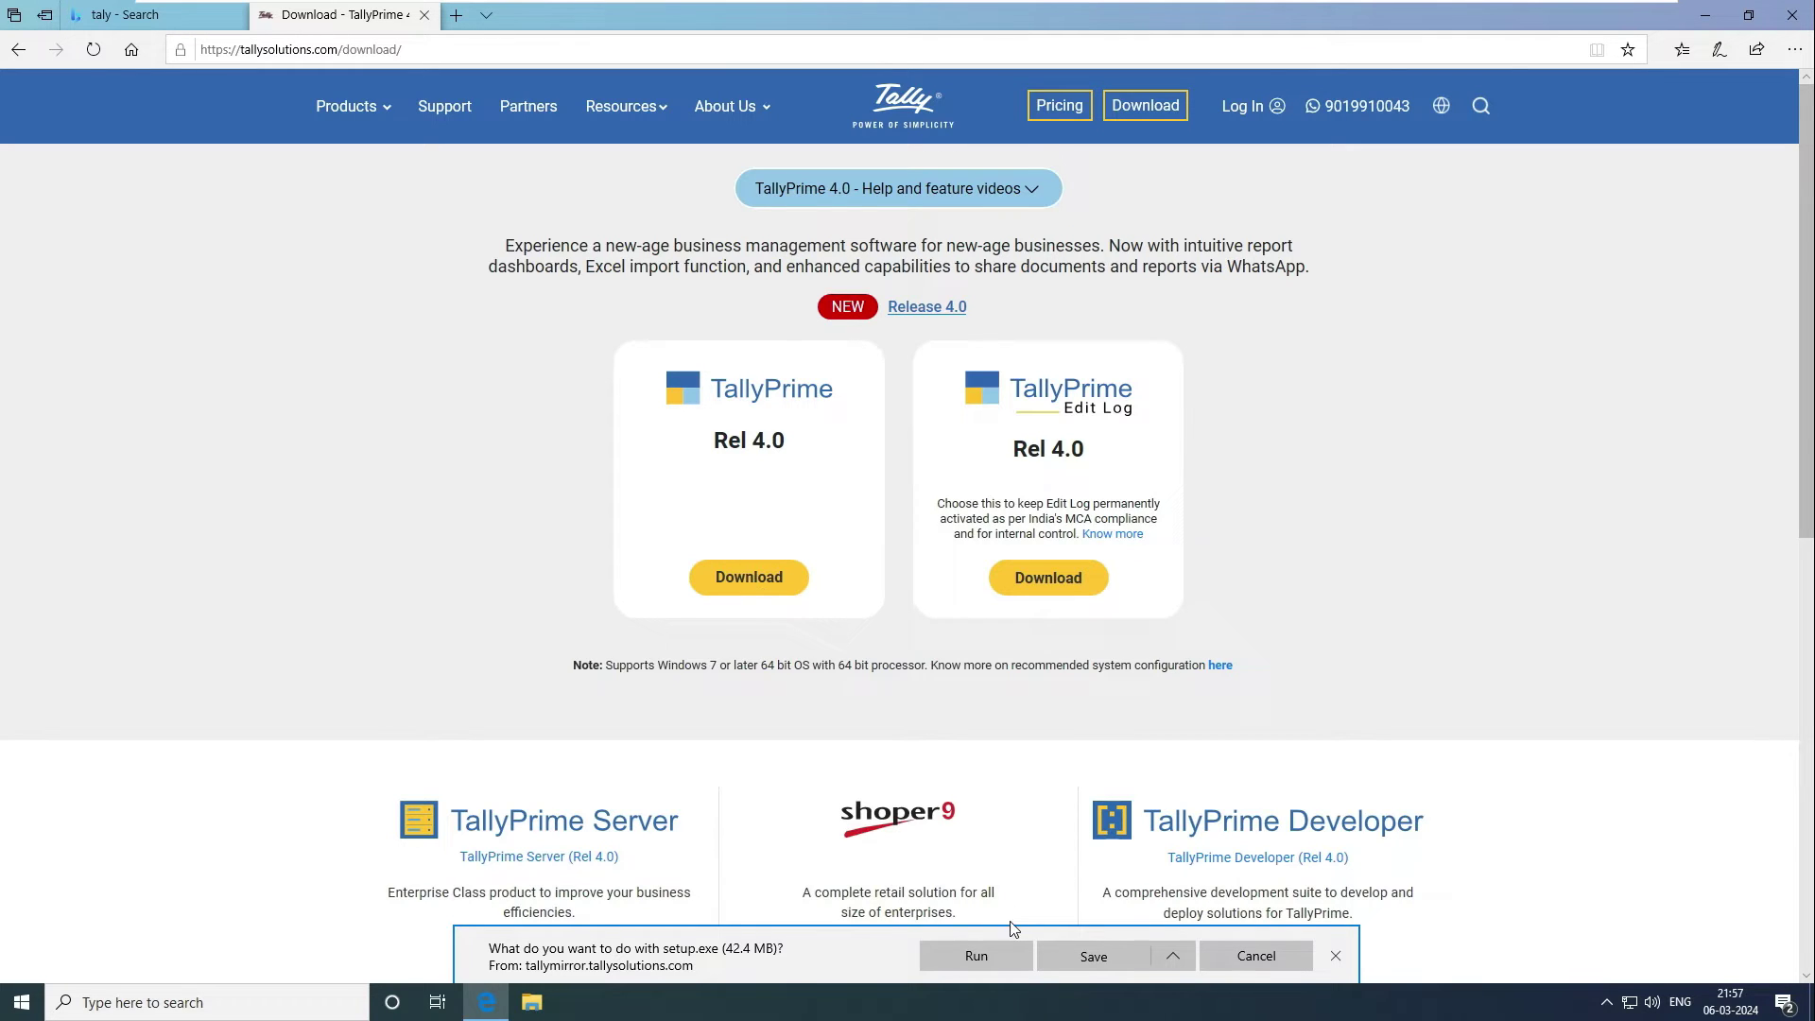
left_click(1068, 966)
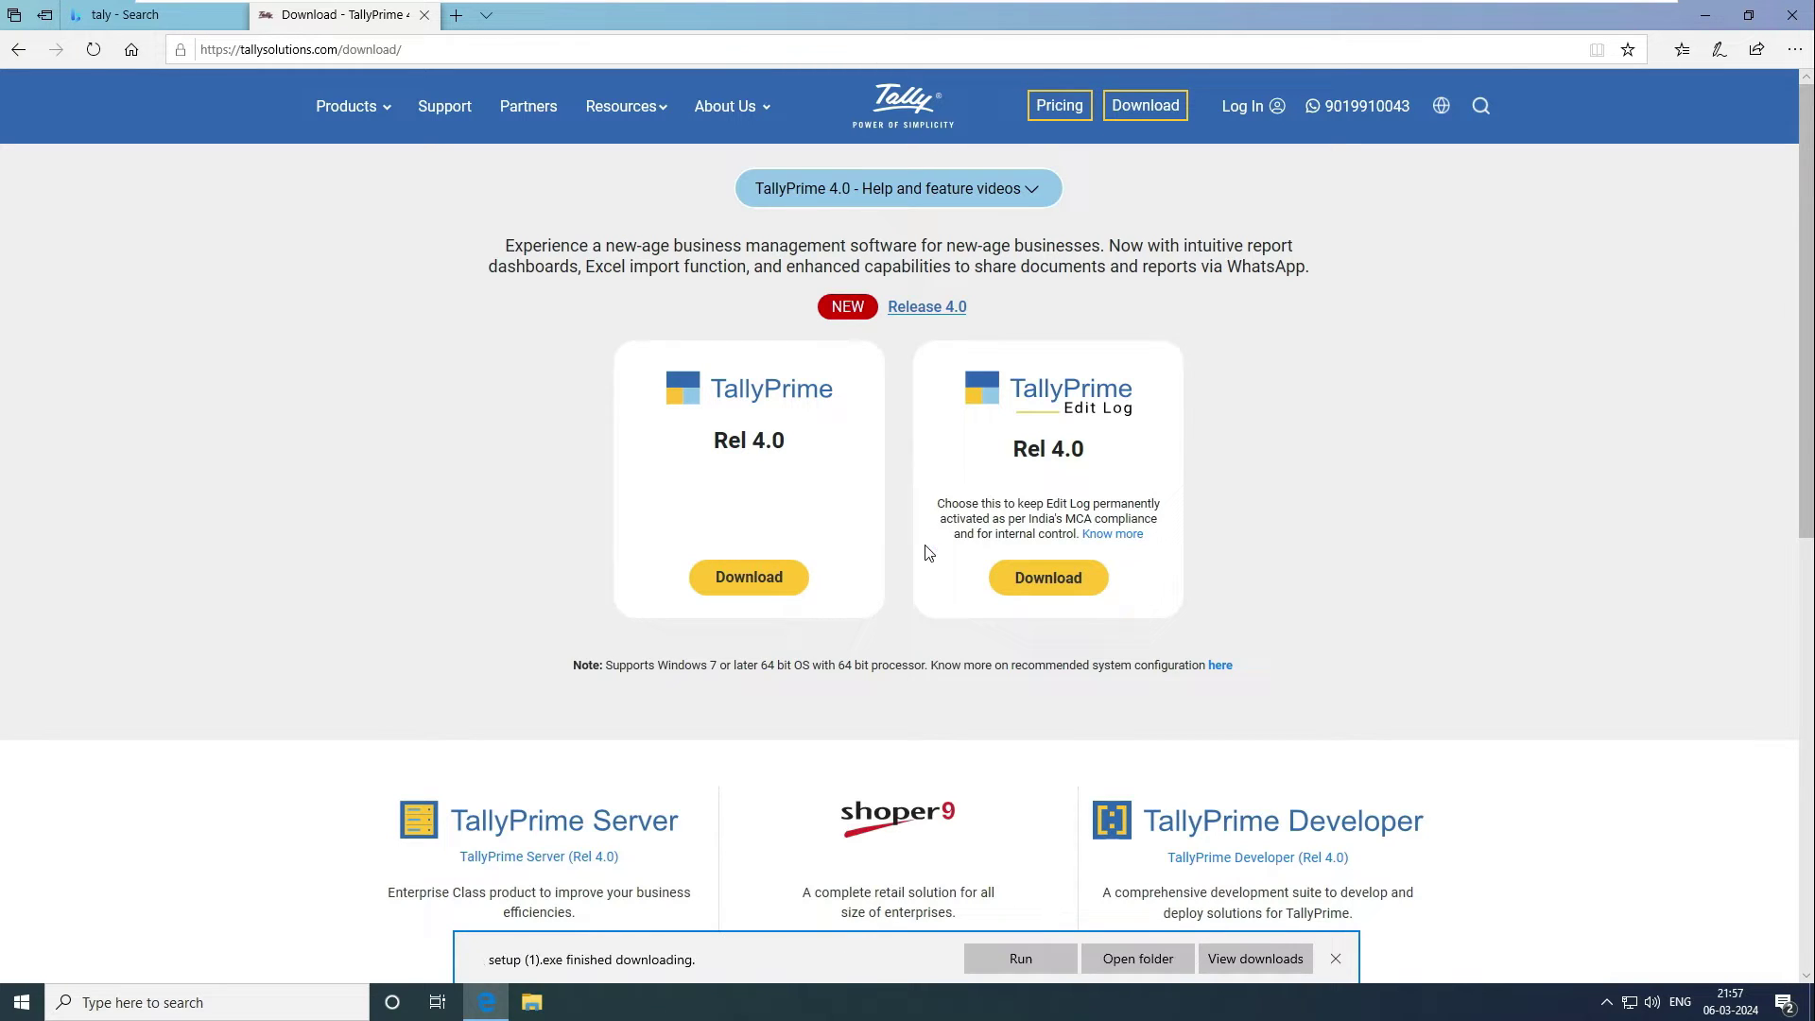
left_click(1019, 959)
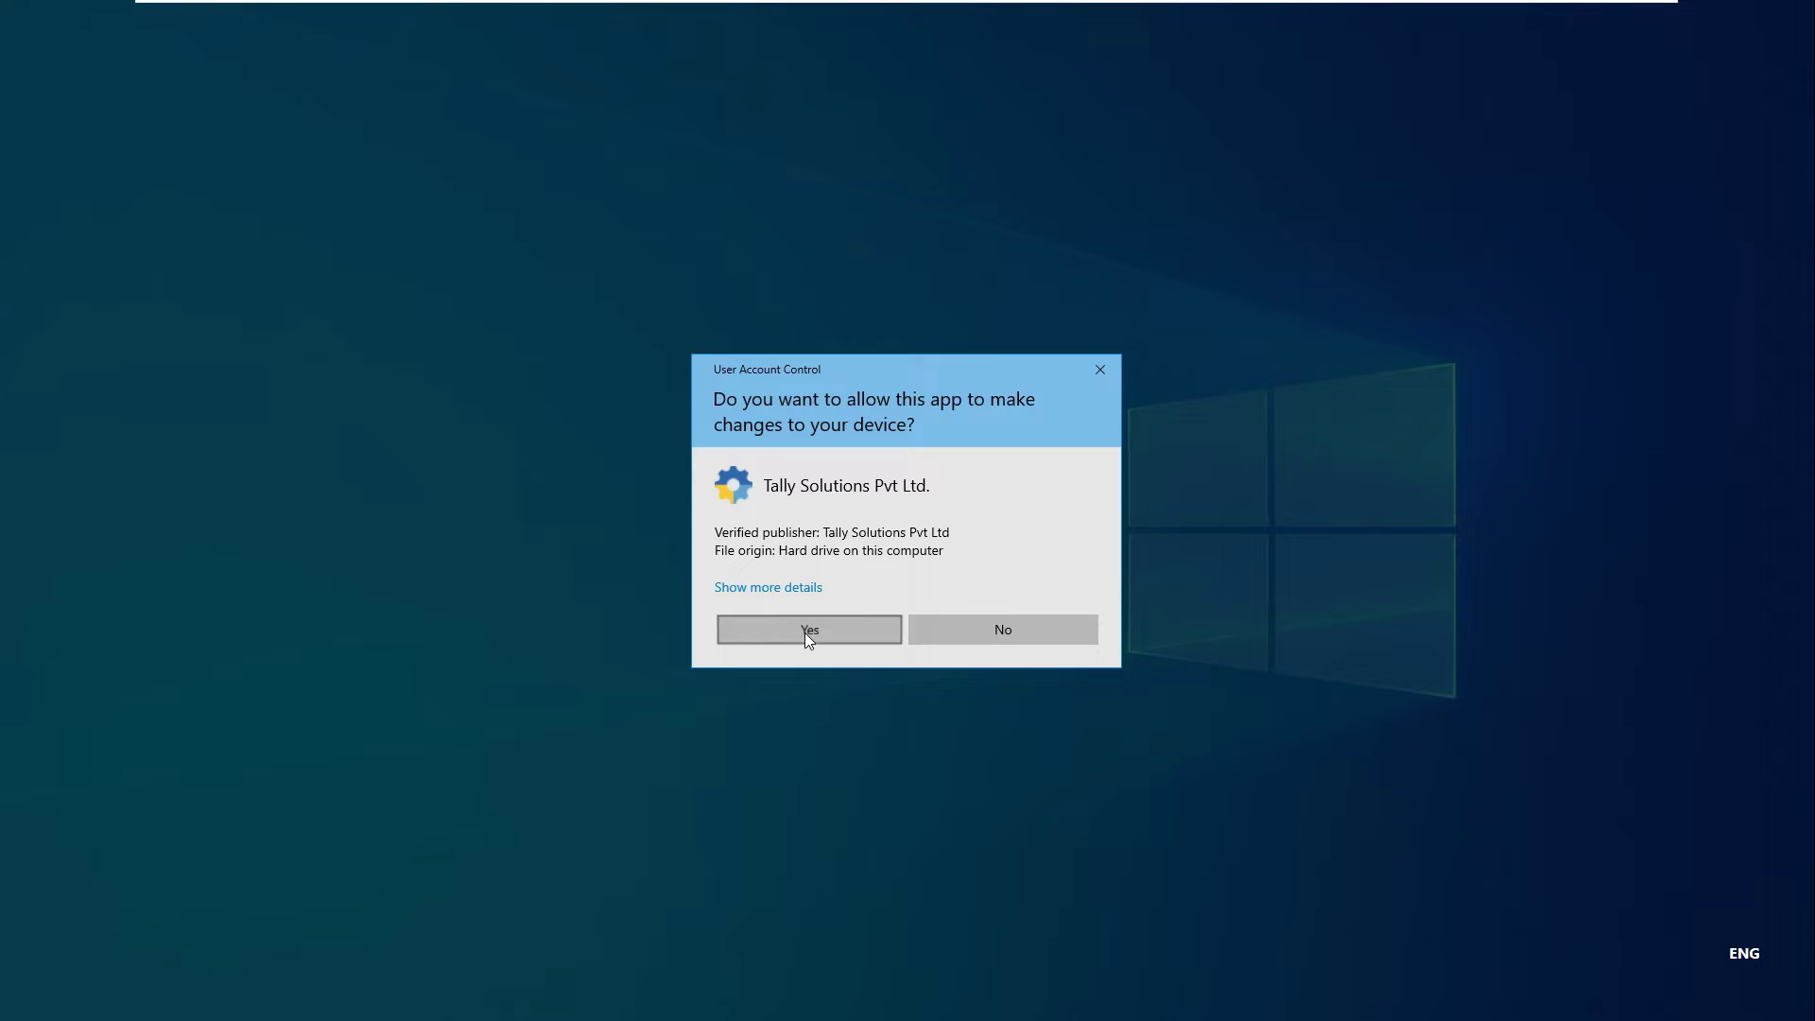
- Approve the installer, install TallyPrime 4.0 to C:\Program Files\TallyPrime, and start TallyPrime
left_click(808, 633)
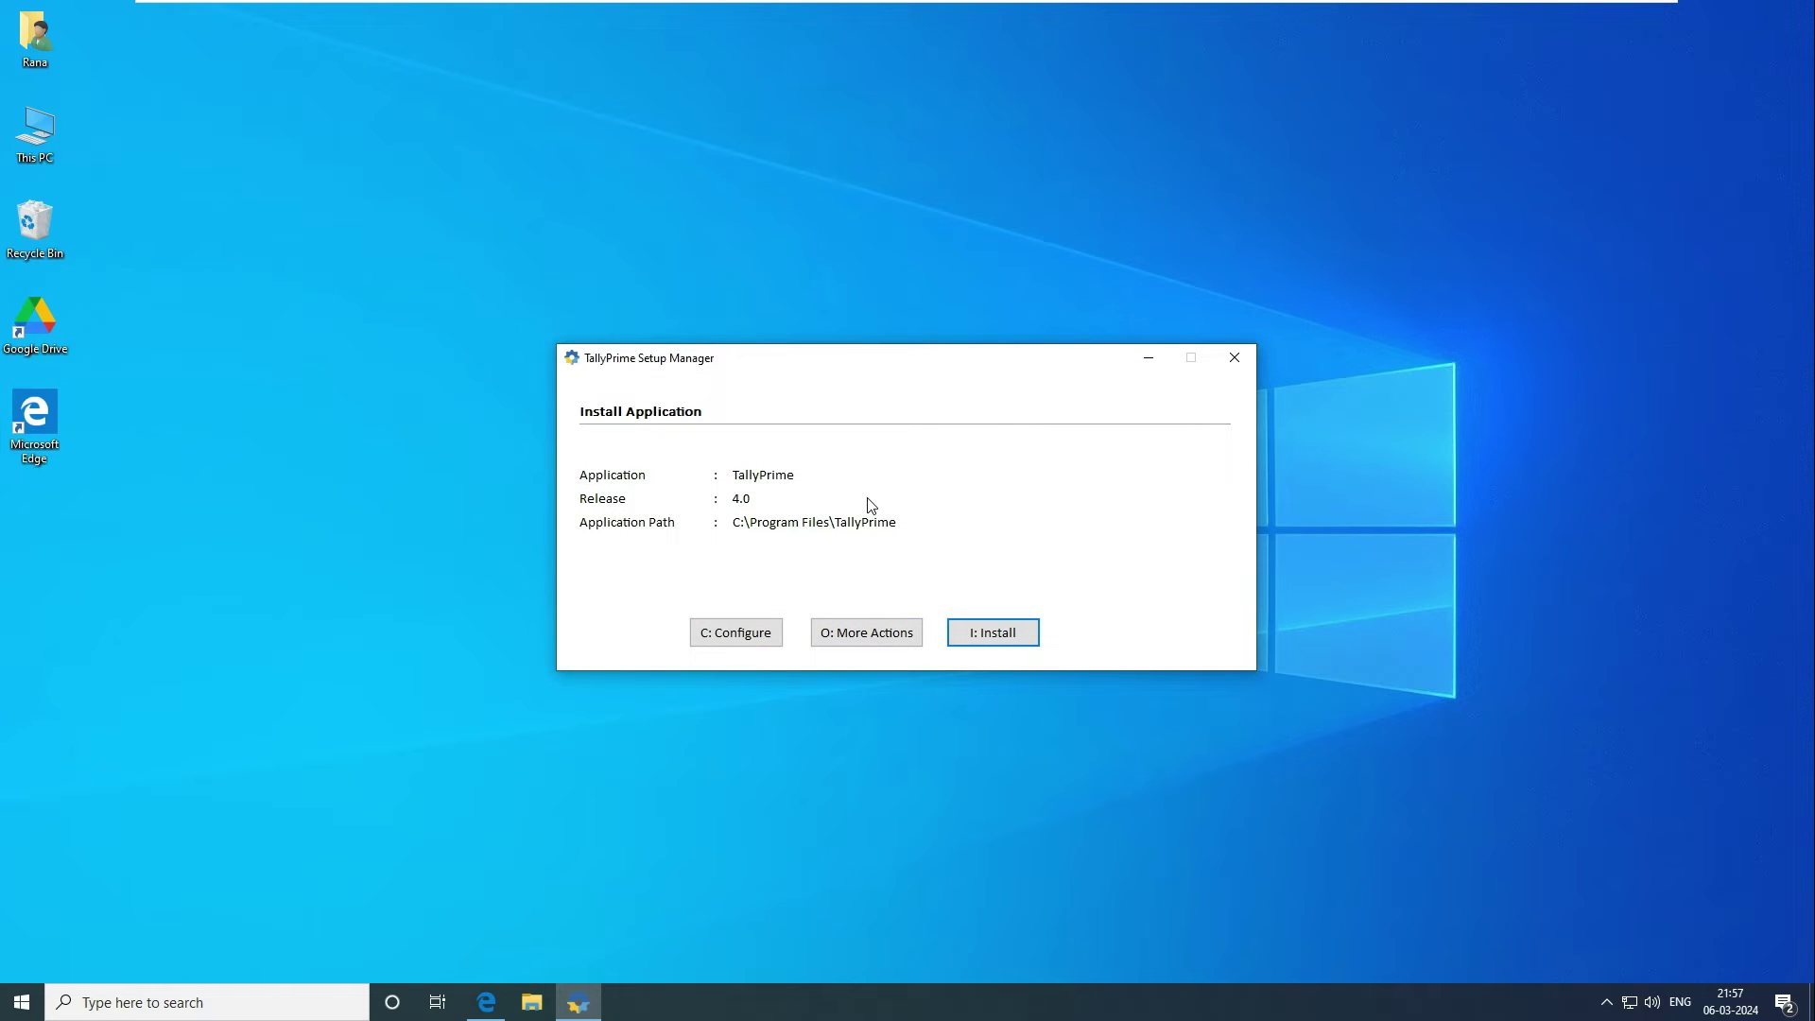
left_click(1004, 635)
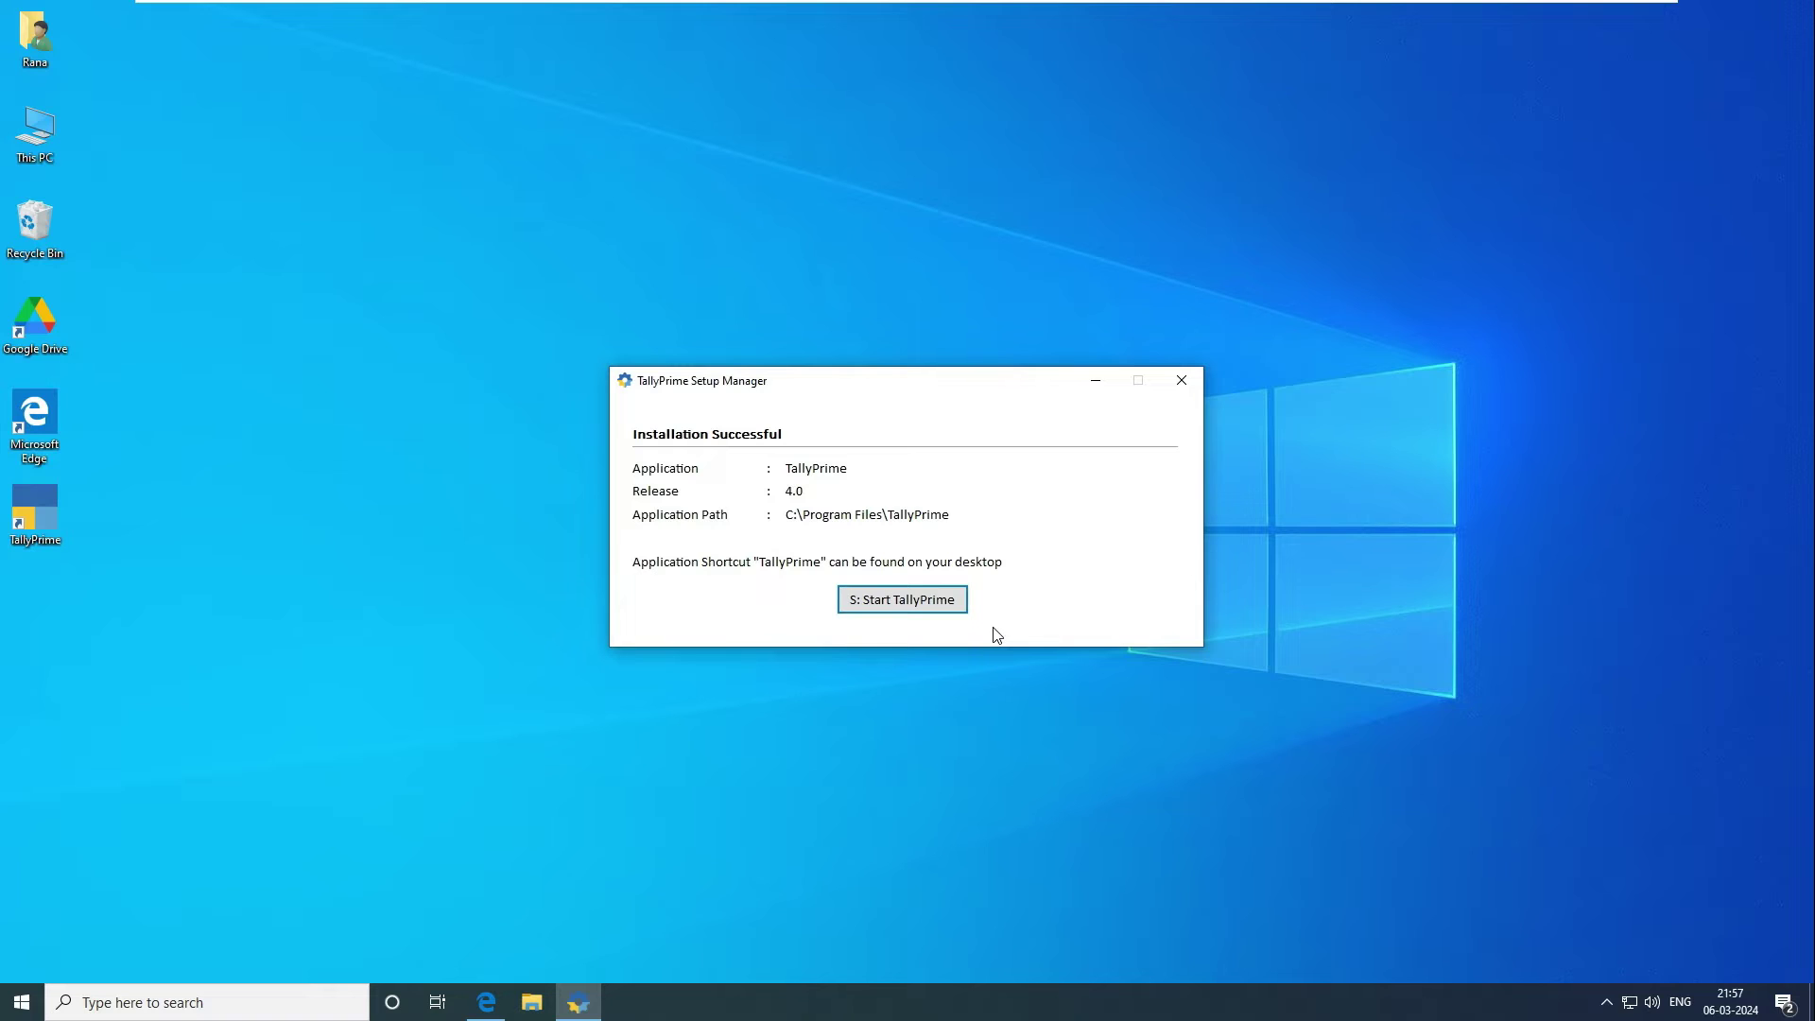
left_click(880, 605)
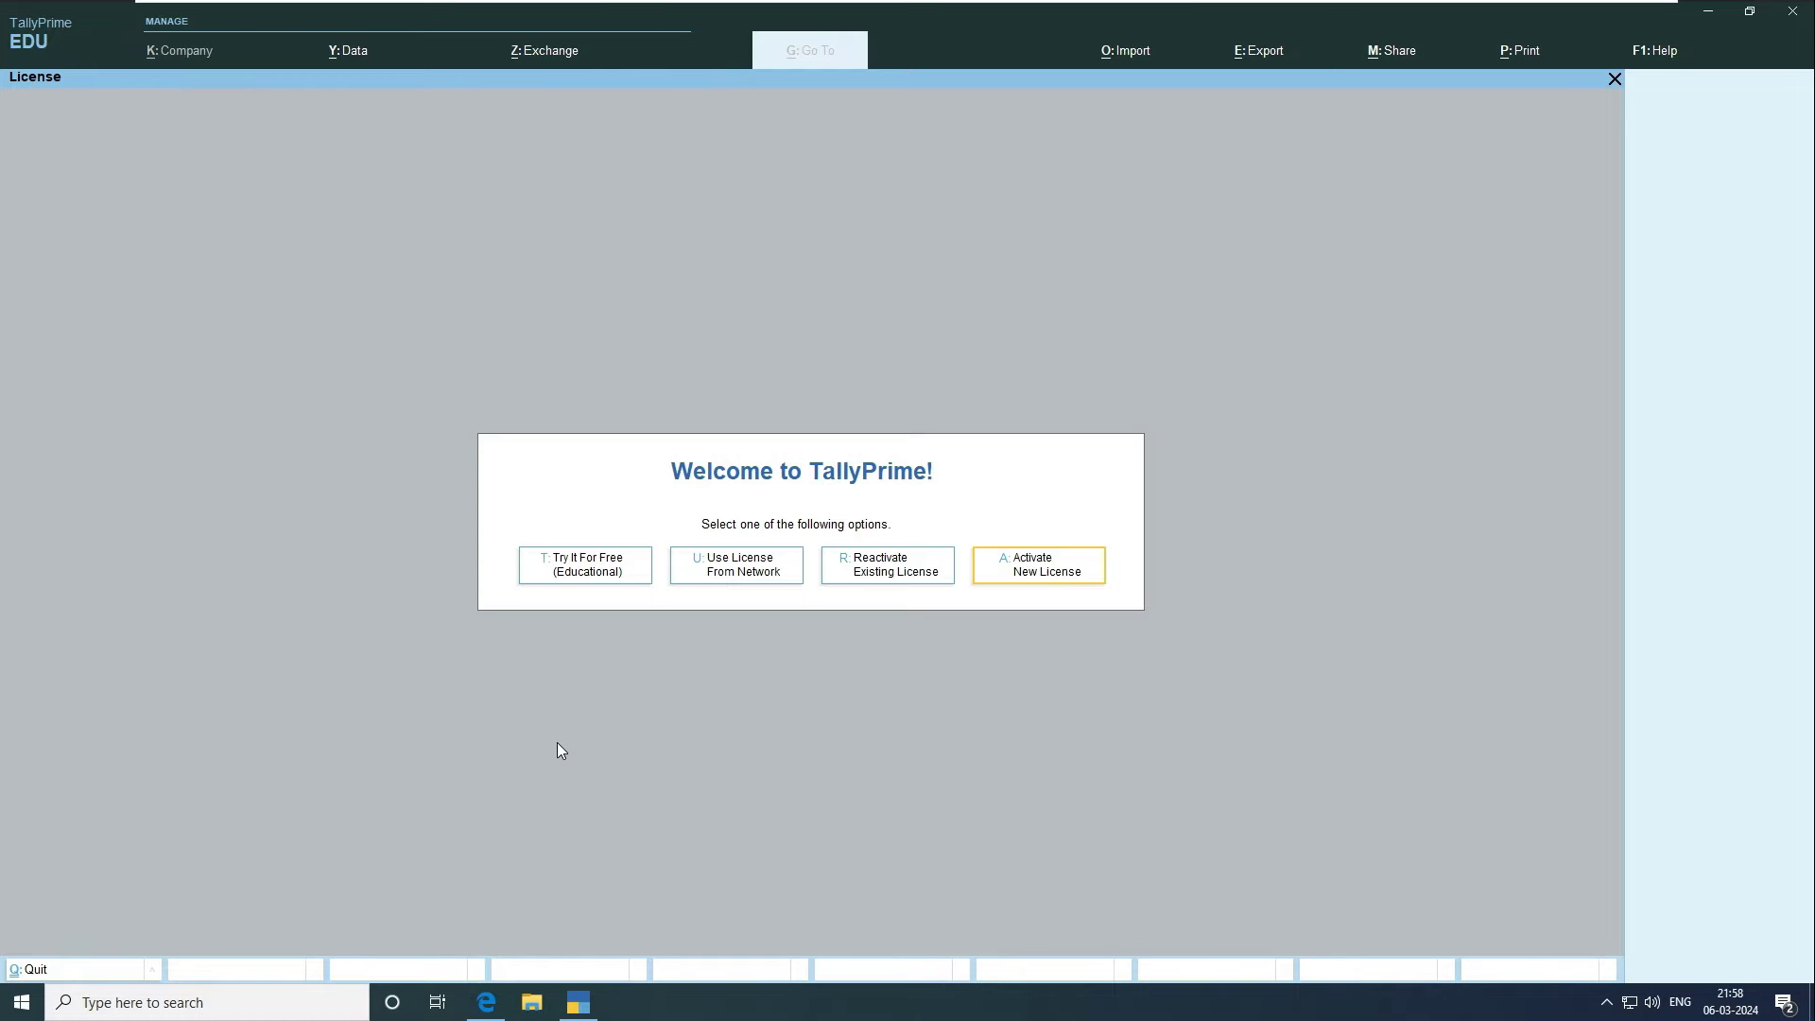
- Choose Try It For Free to run TallyPrime in educational mode
left_click(586, 567)
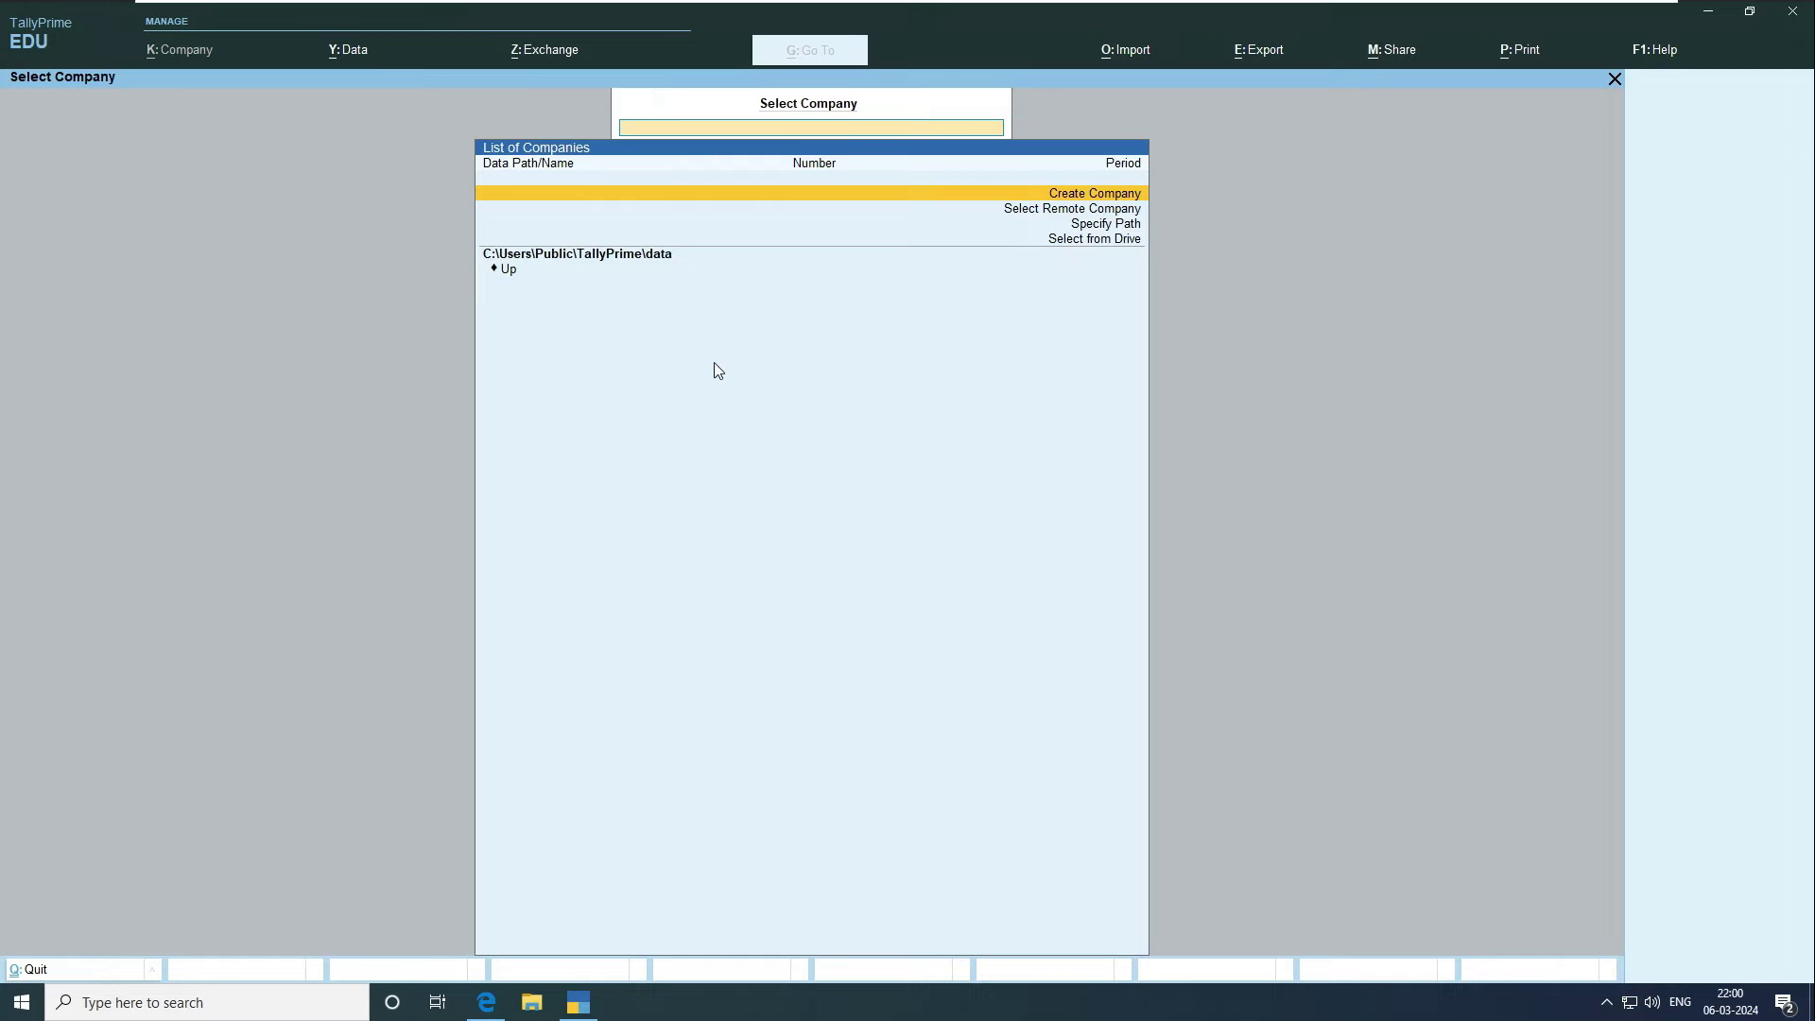
- Show the Data Path Configuration screen, then bring up File Explorer
left_click(349, 52)
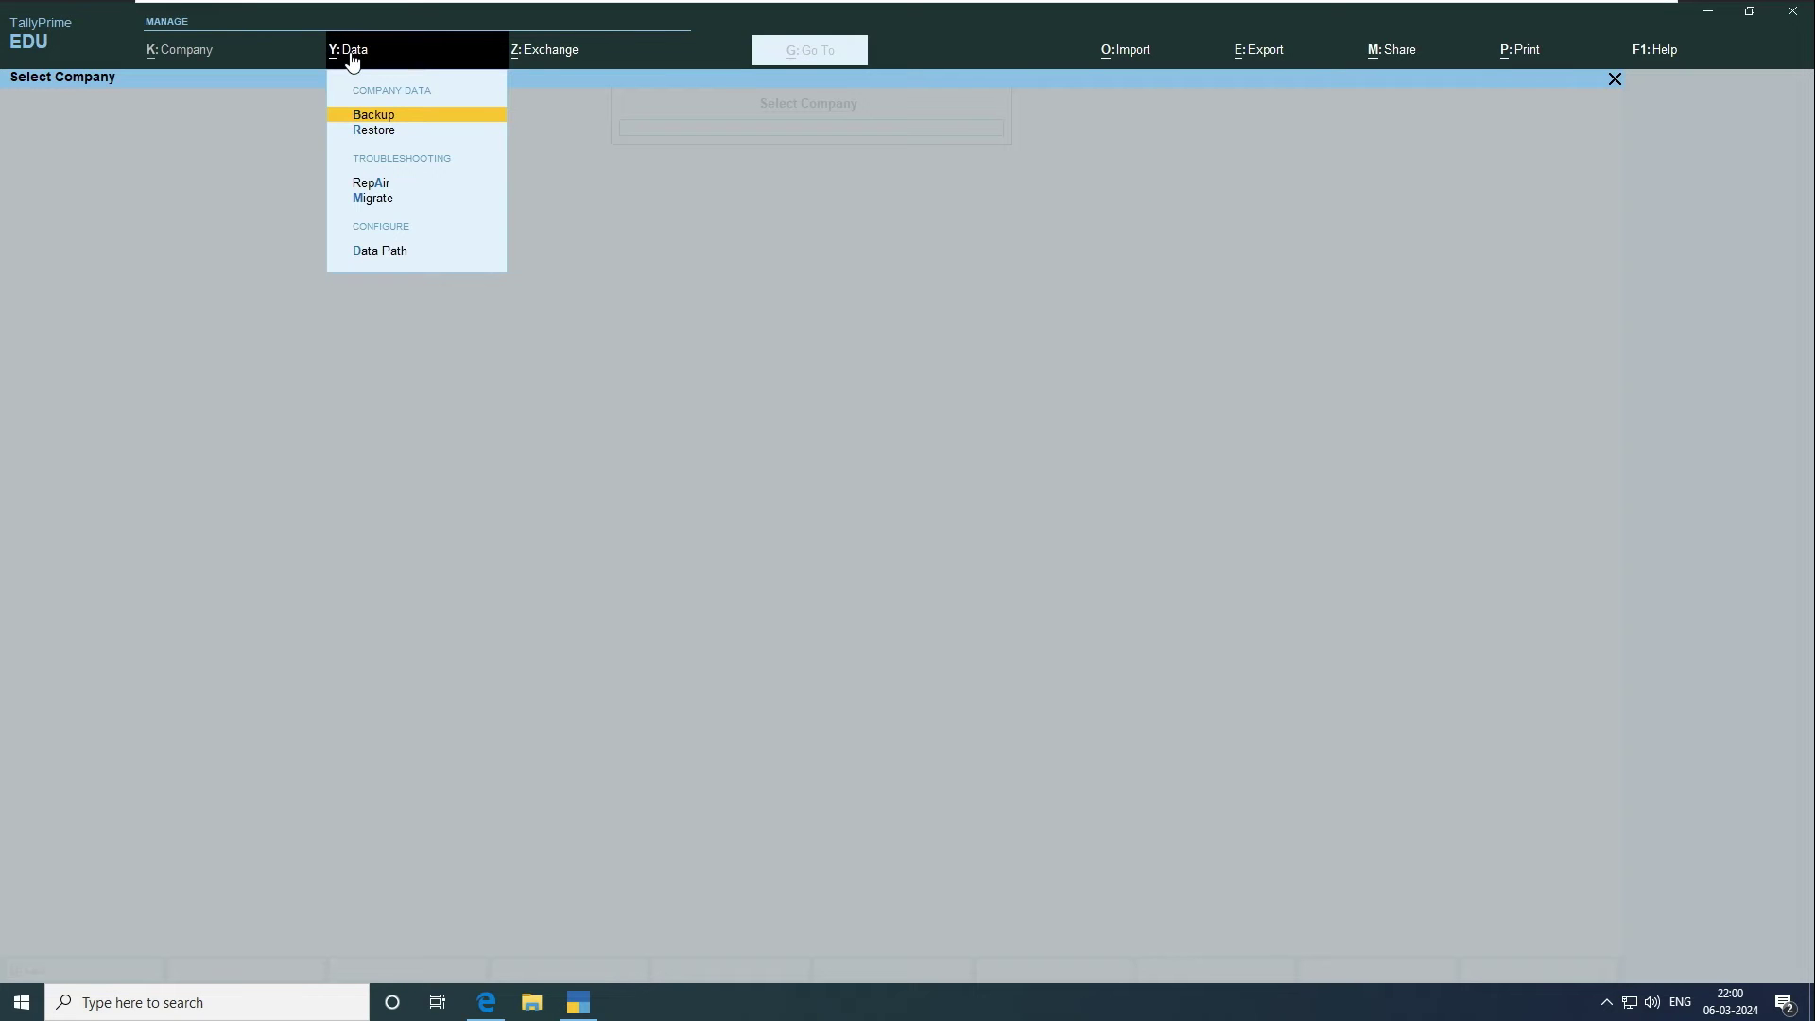
left_click(388, 251)
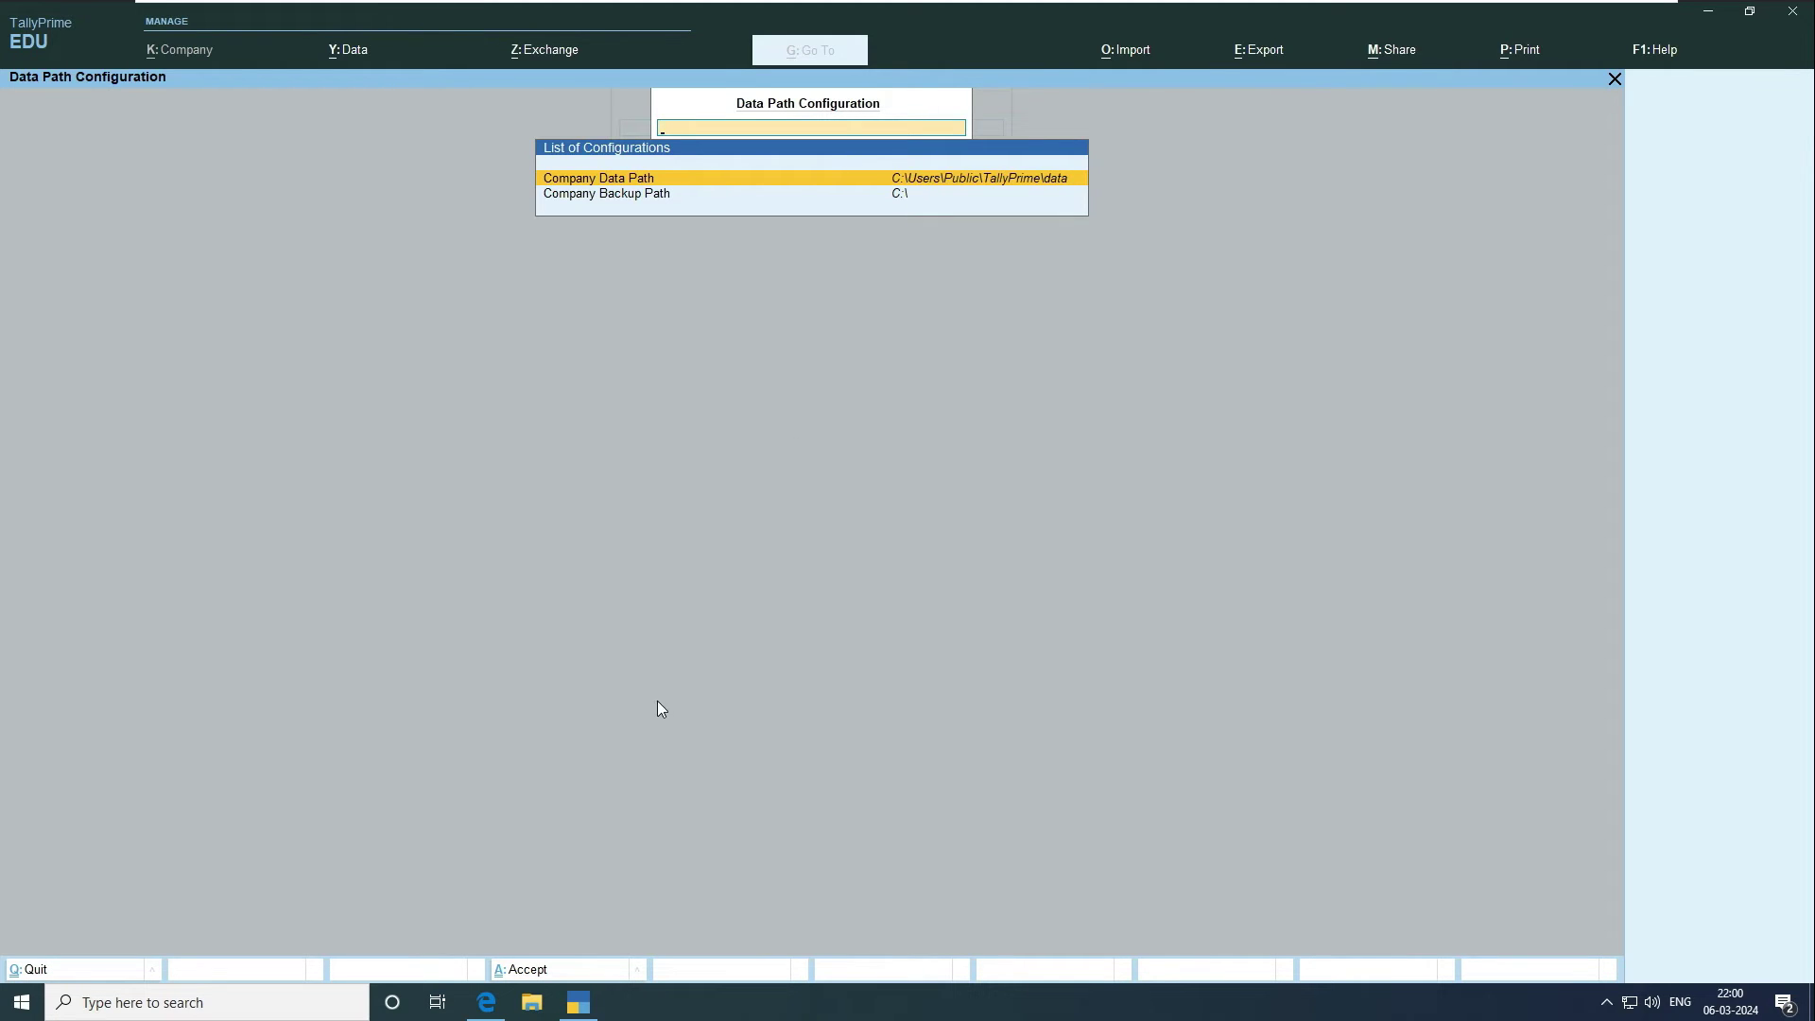
left_click(528, 1003)
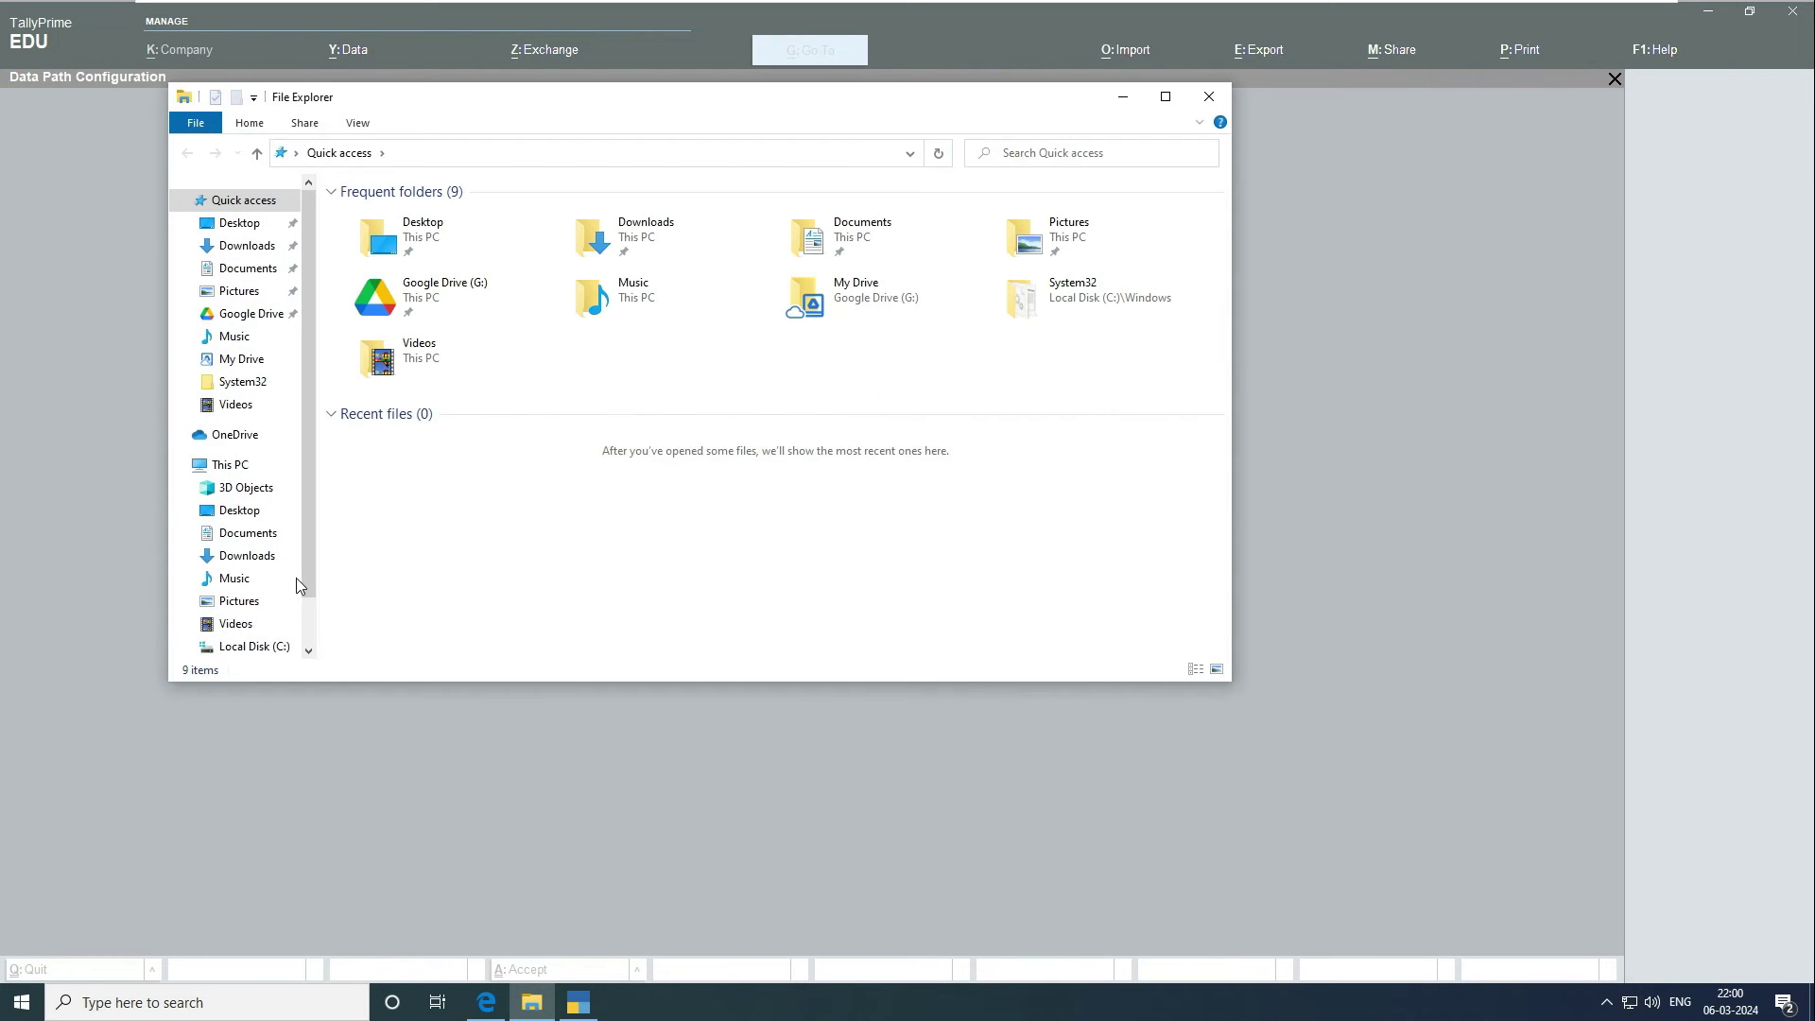
- Create a new folder named 'Tally data' in Google Drive (G:) > My Drive
left_click(231, 464)
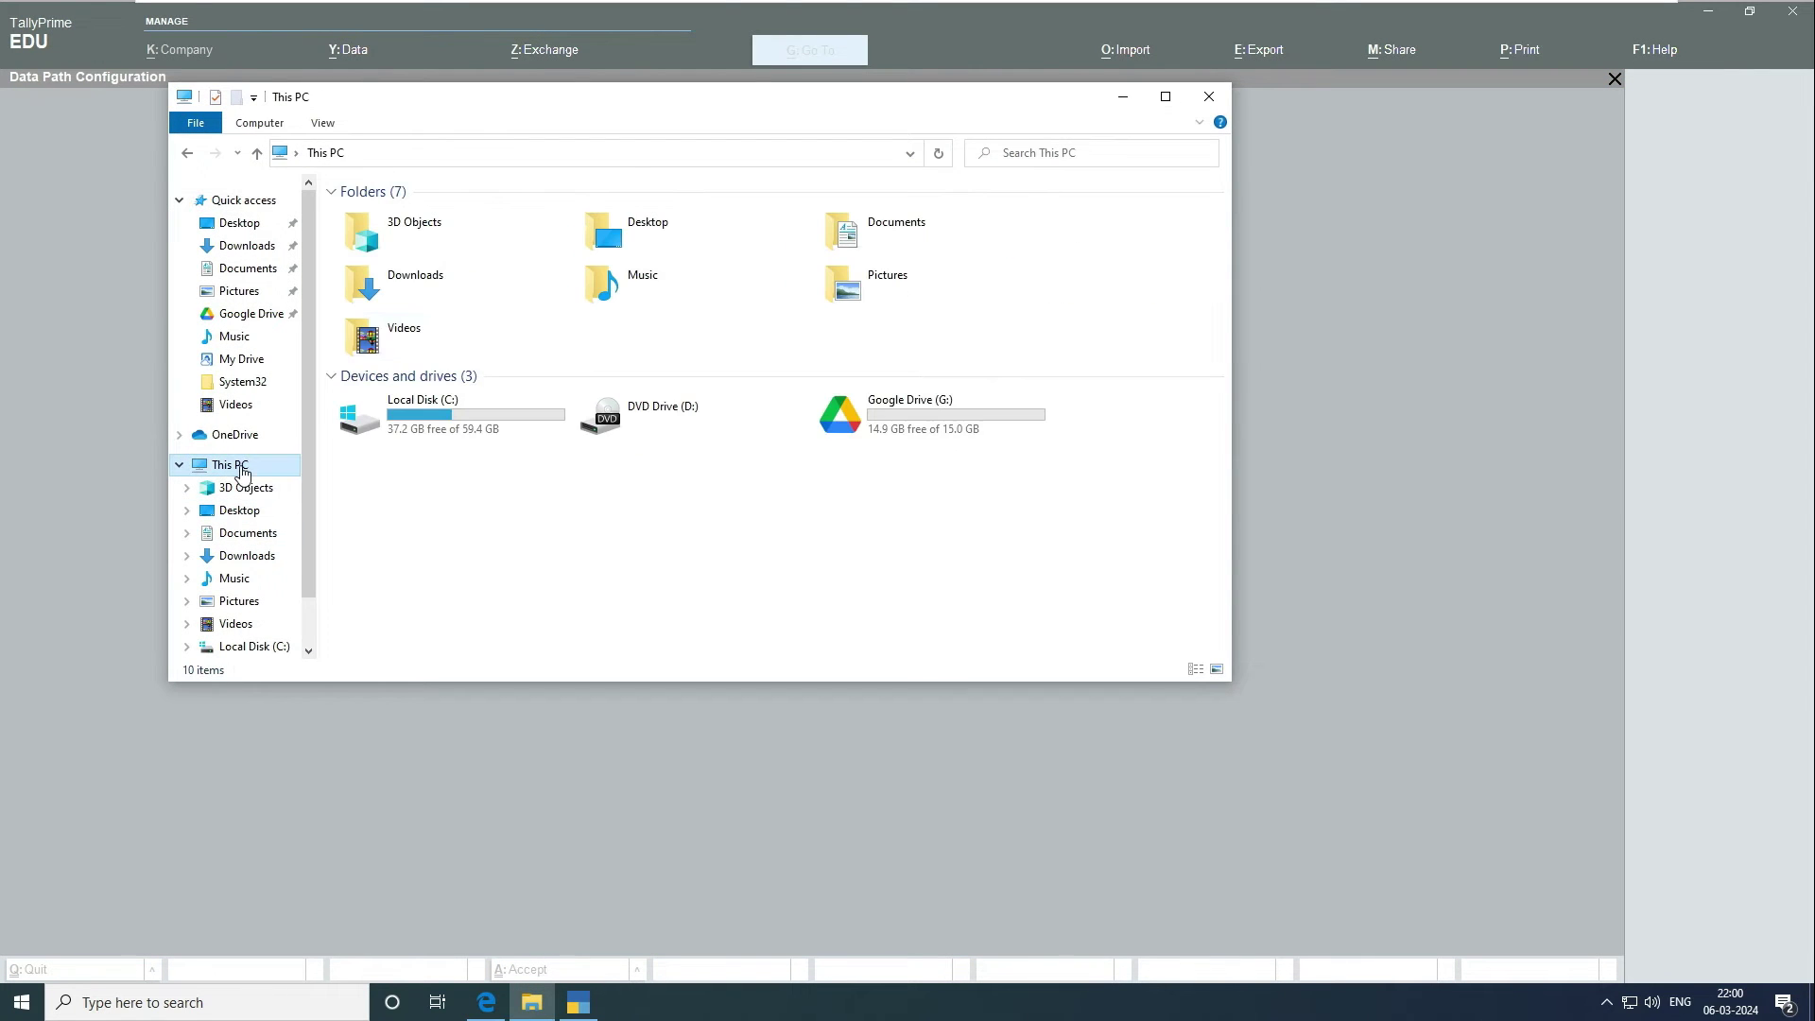
left_click(1707, 9)
left_click(1707, 10)
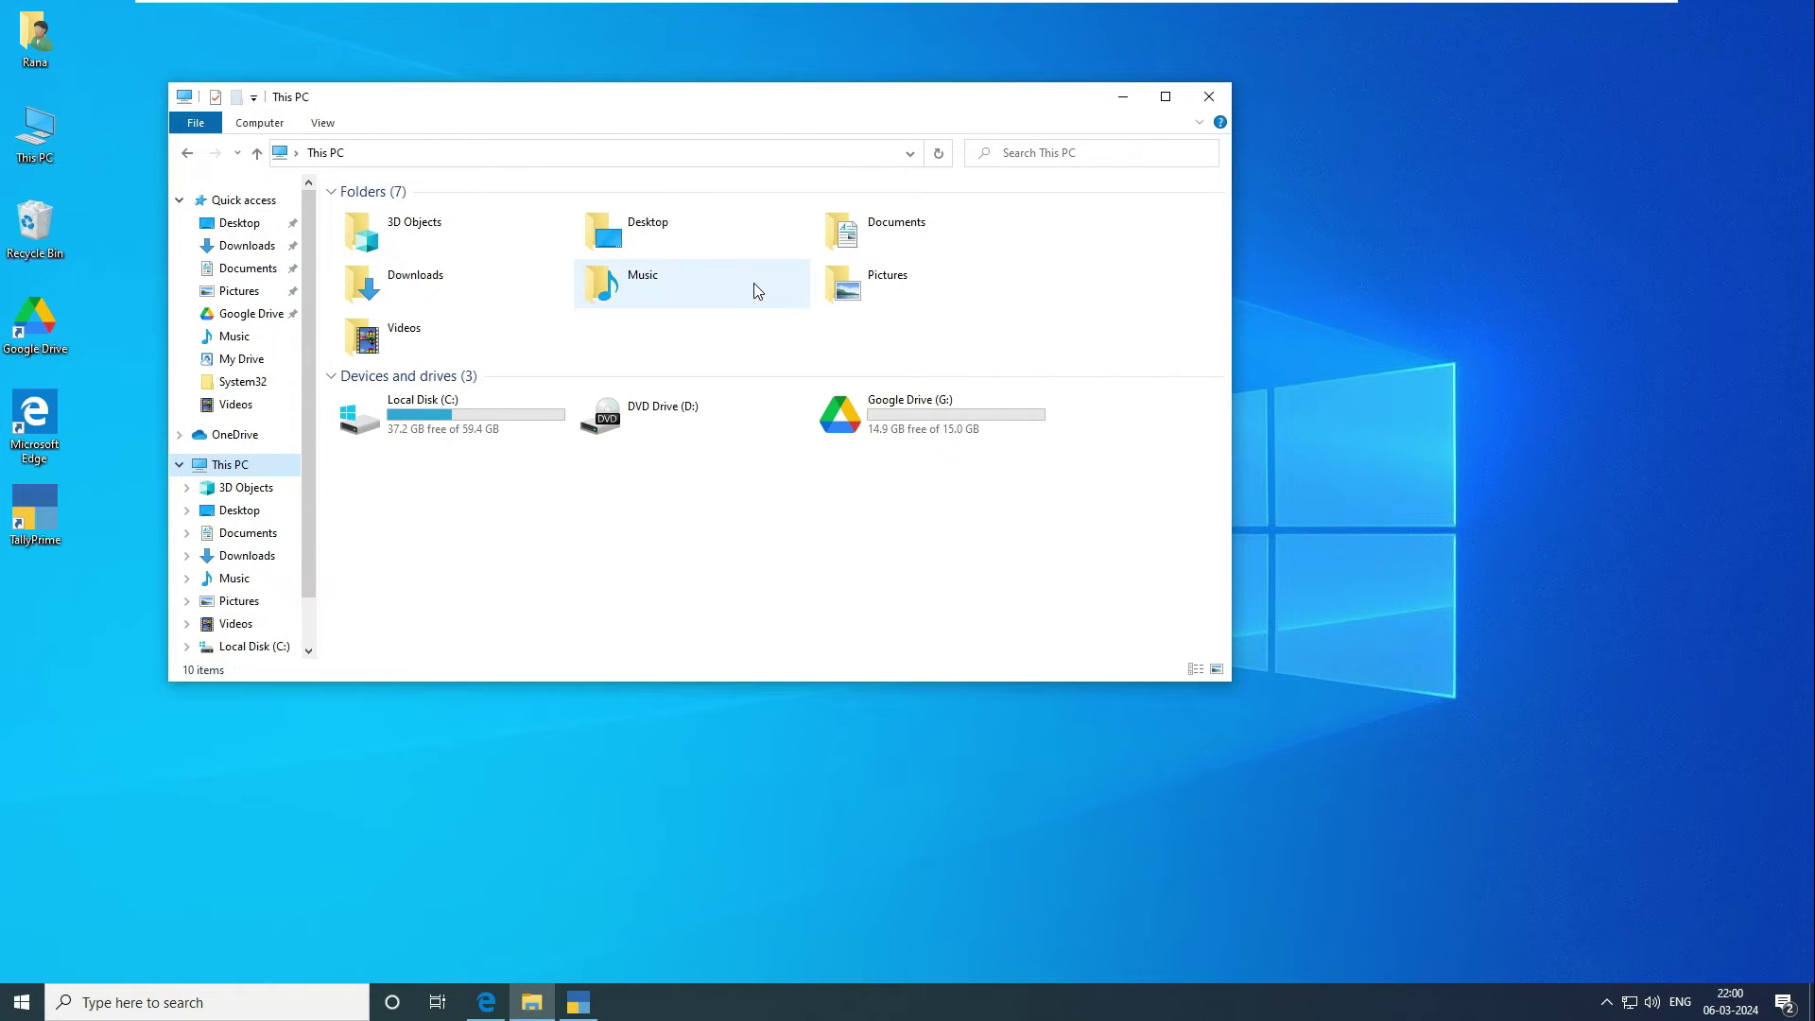
double_click(844, 423)
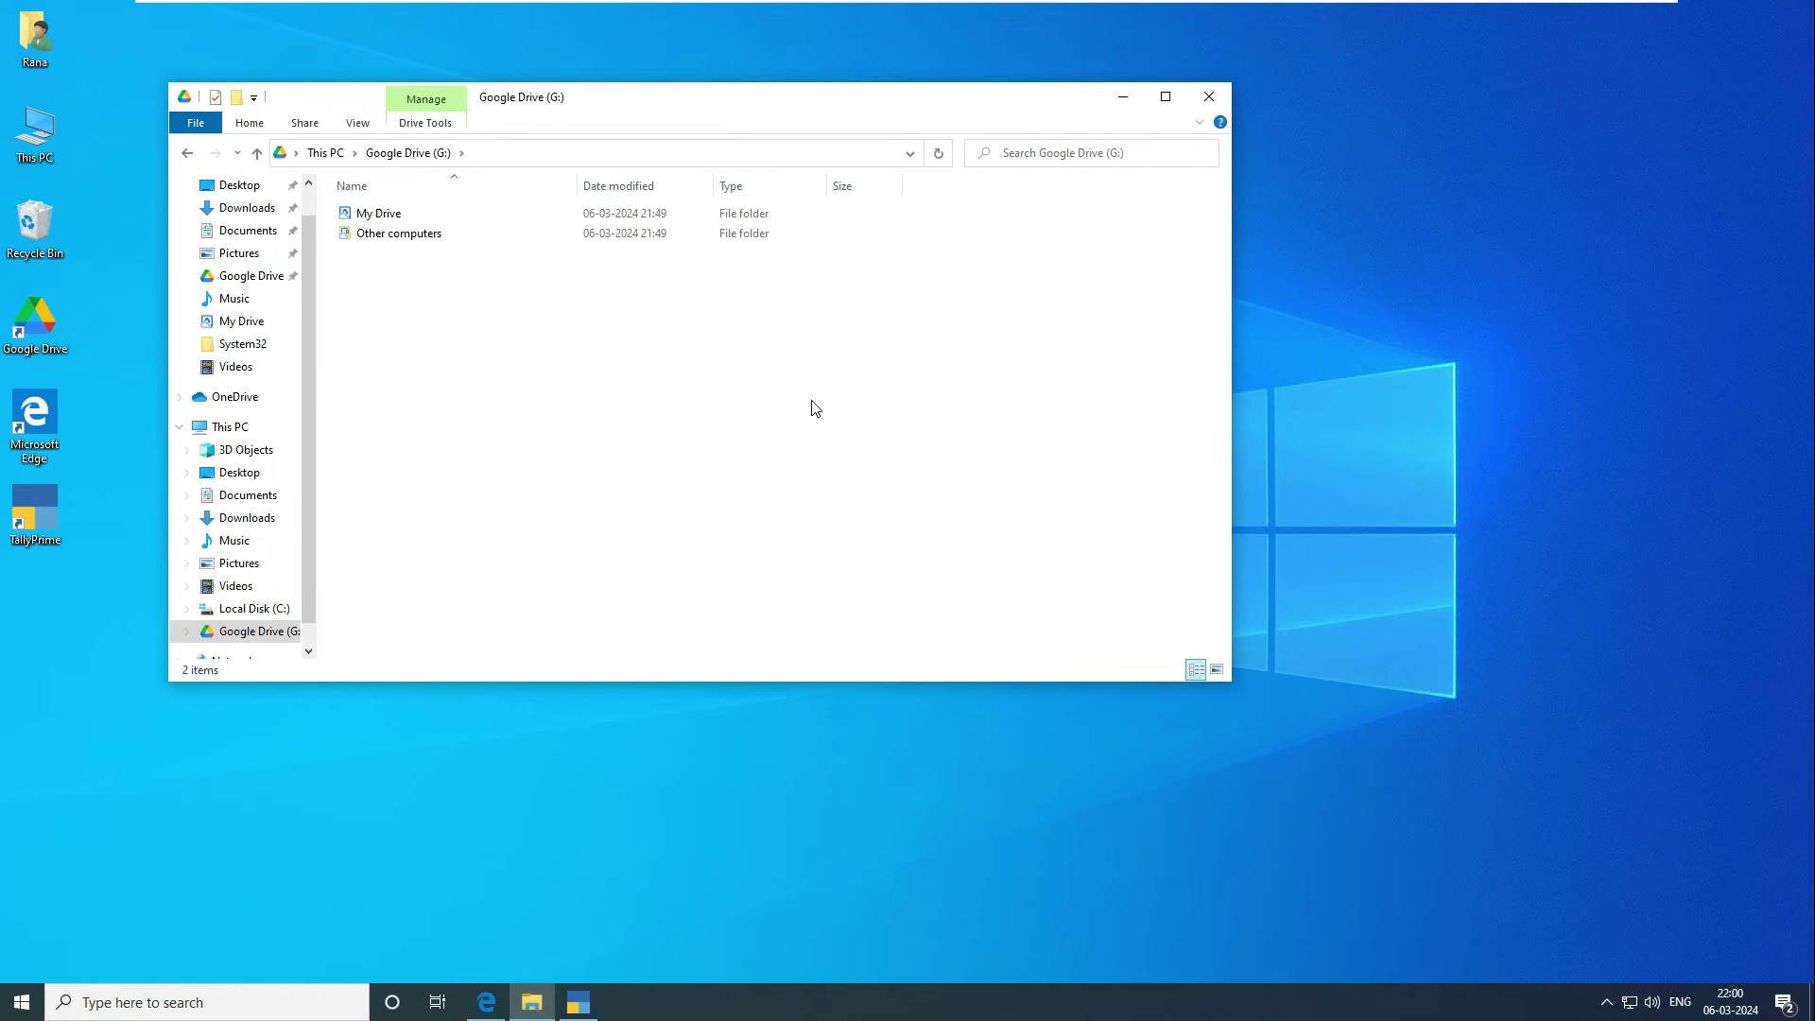
double_click(378, 213)
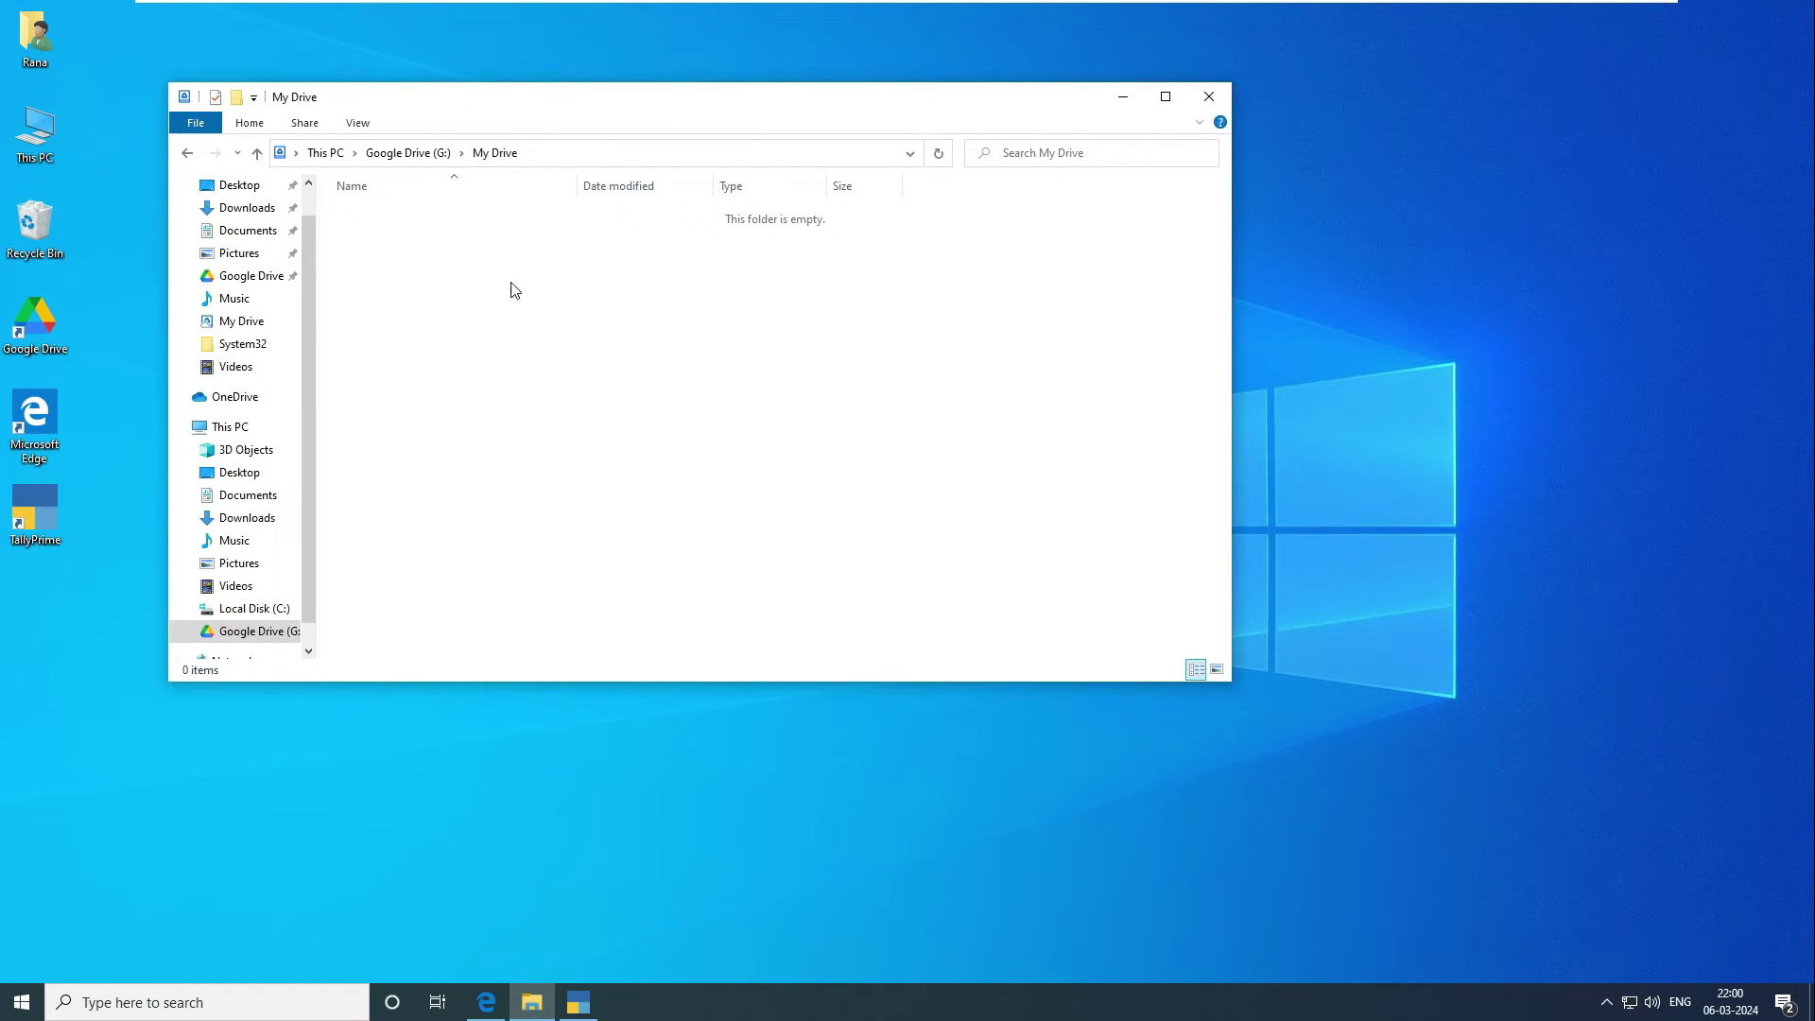
right_click(486, 291)
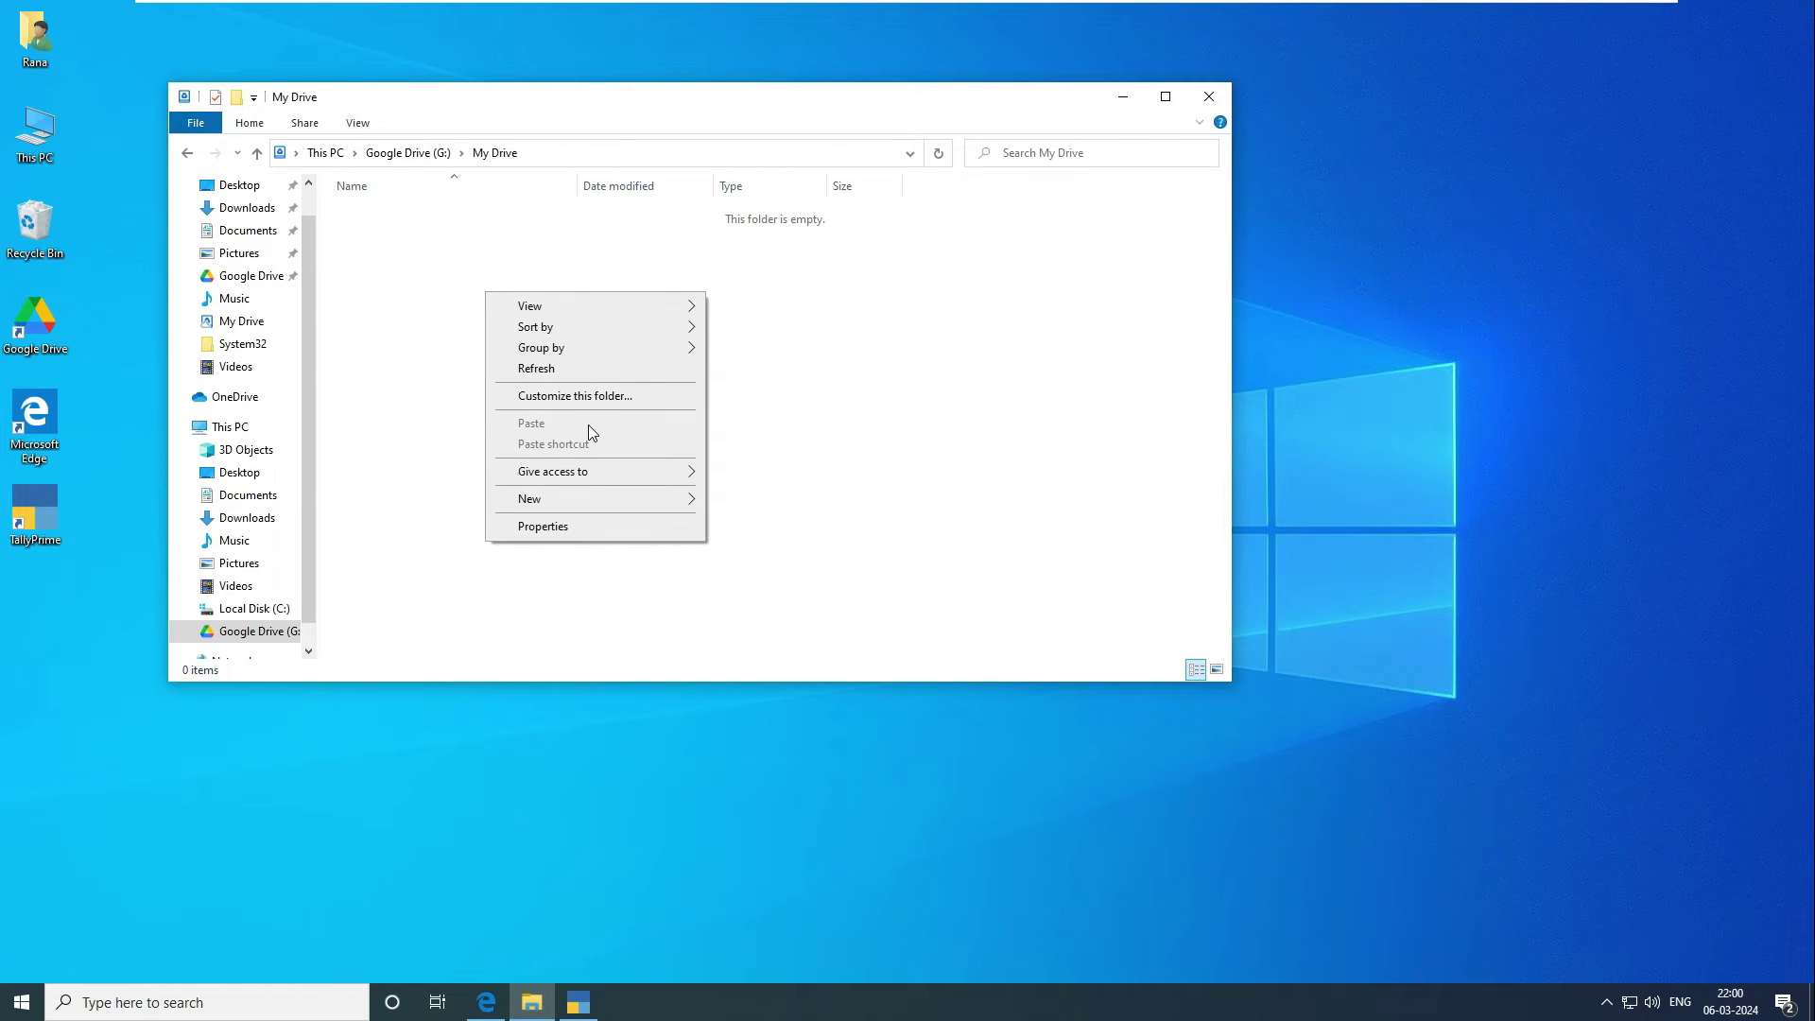
mouse_move(592, 498)
left_click(743, 507)
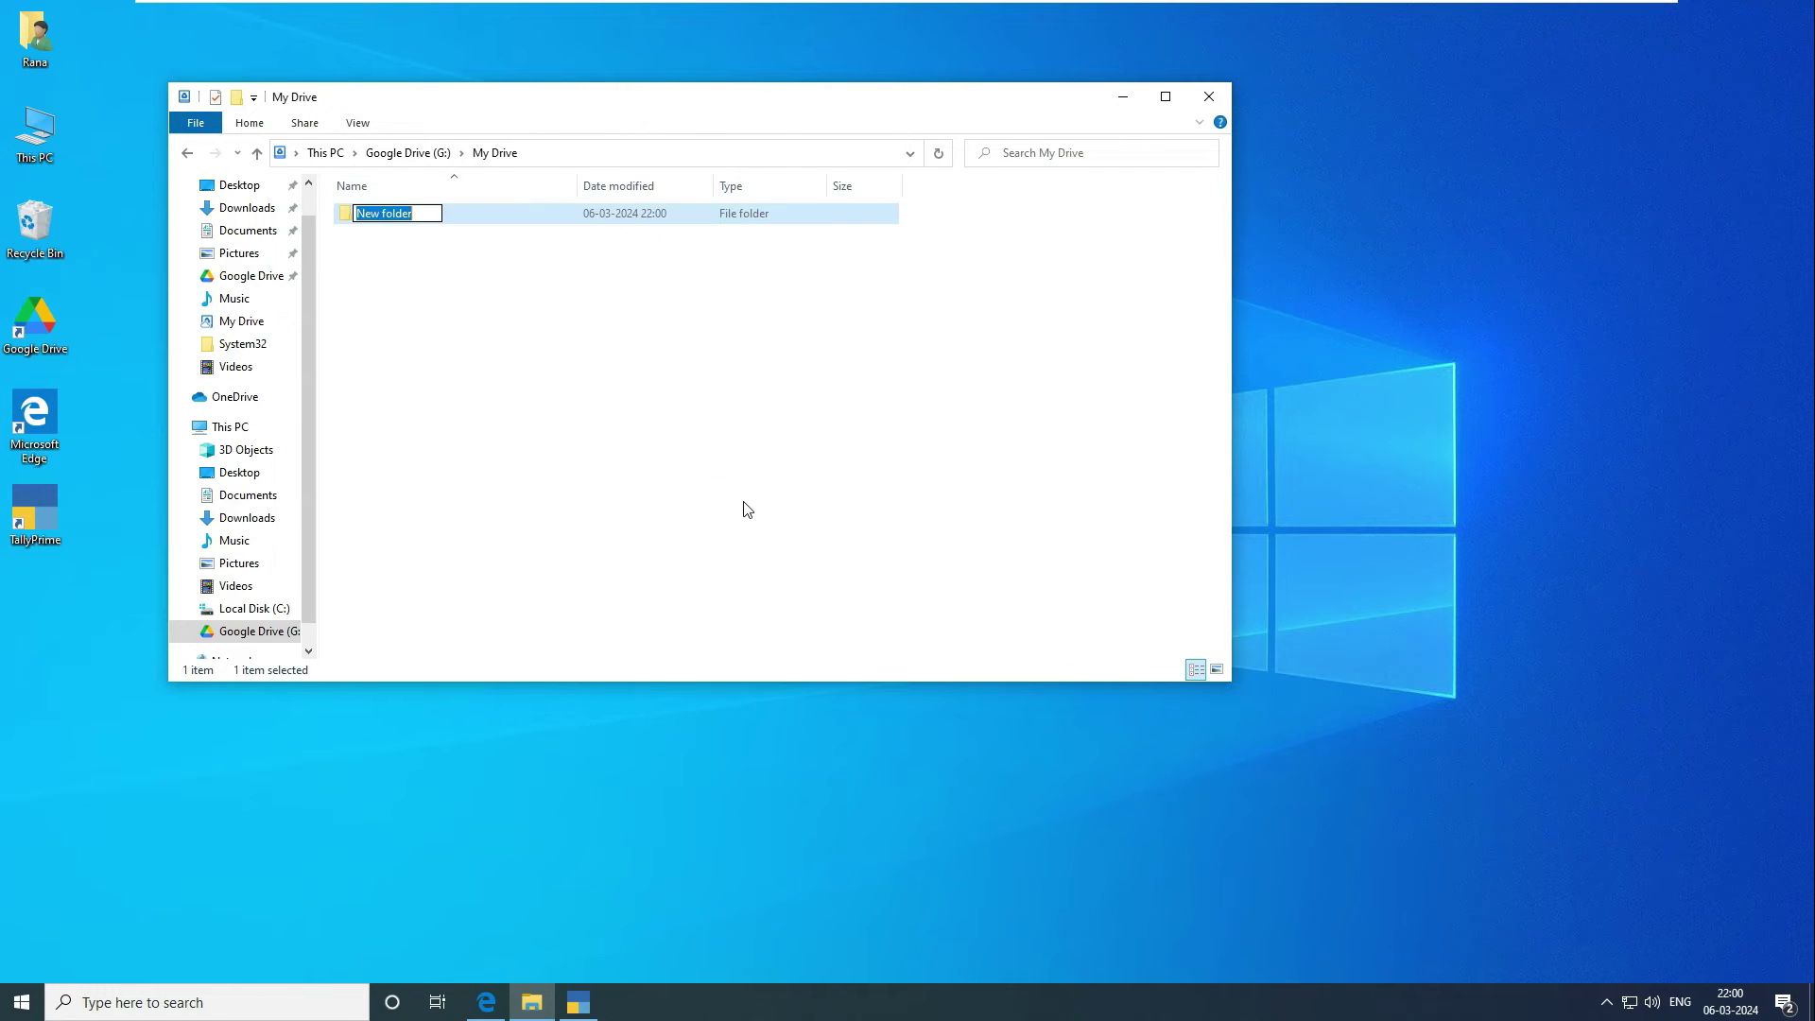
type("Tally data")
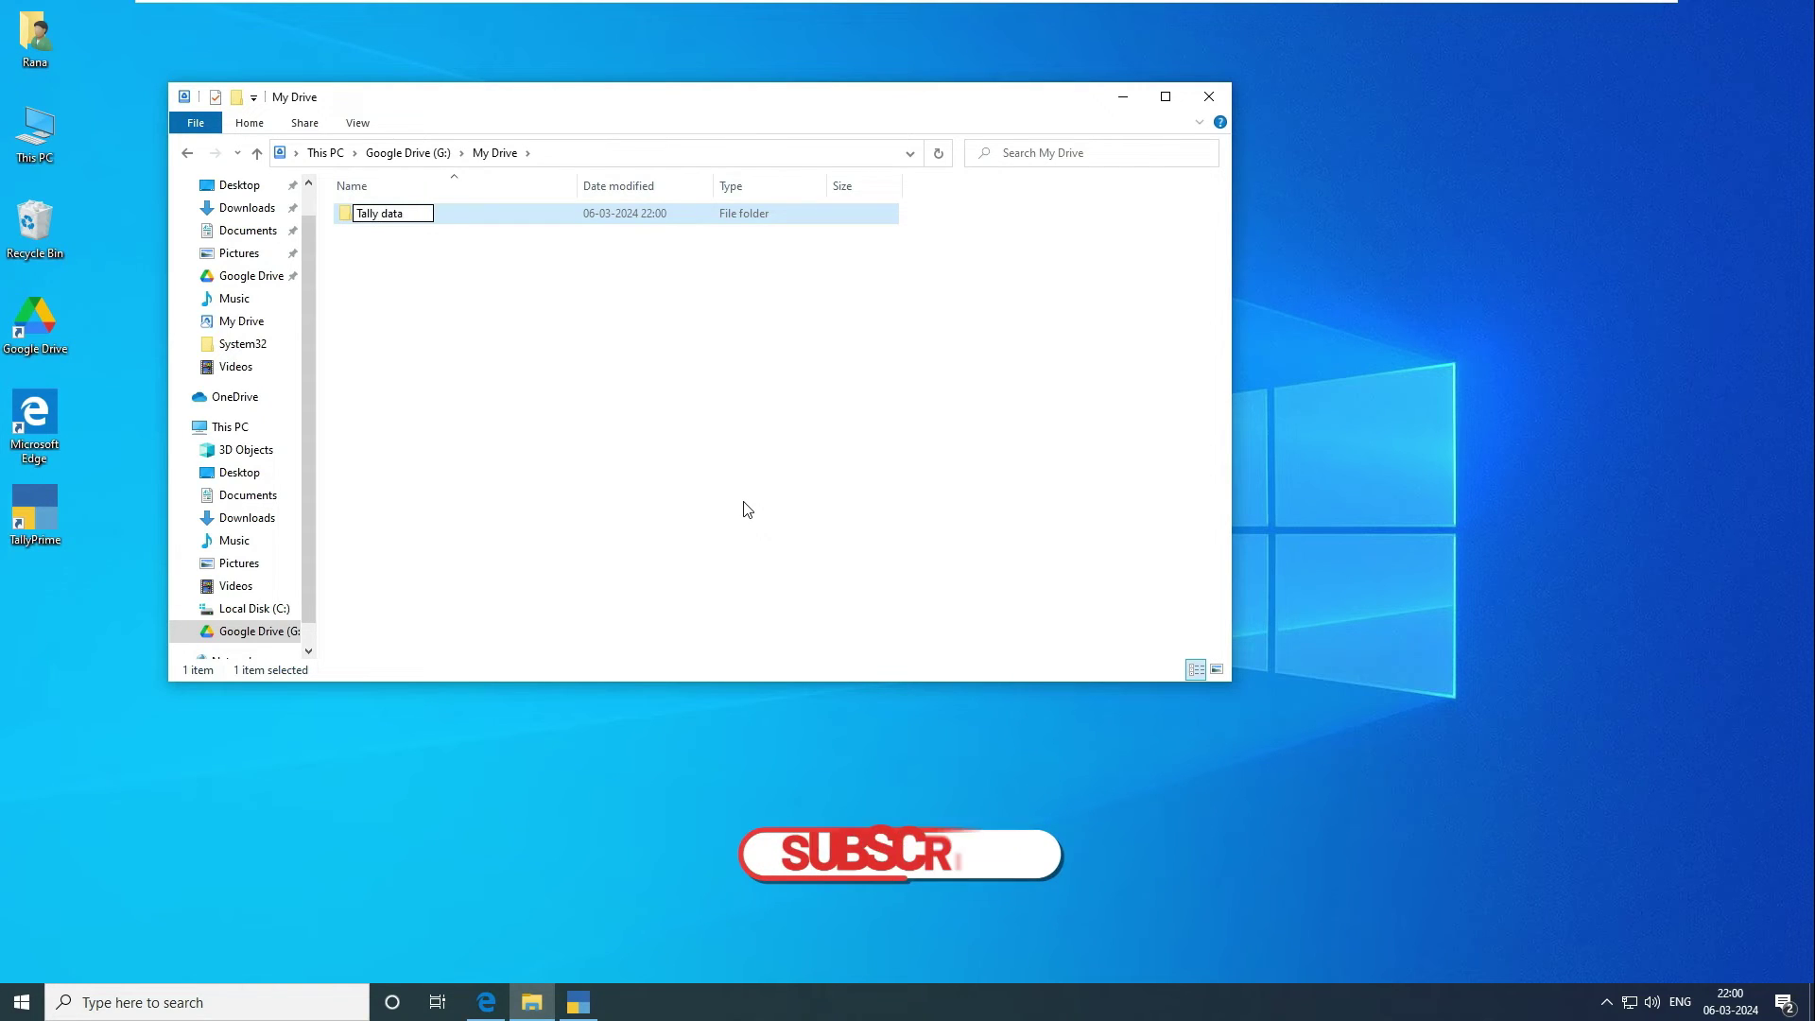
key("Return")
key("Return")
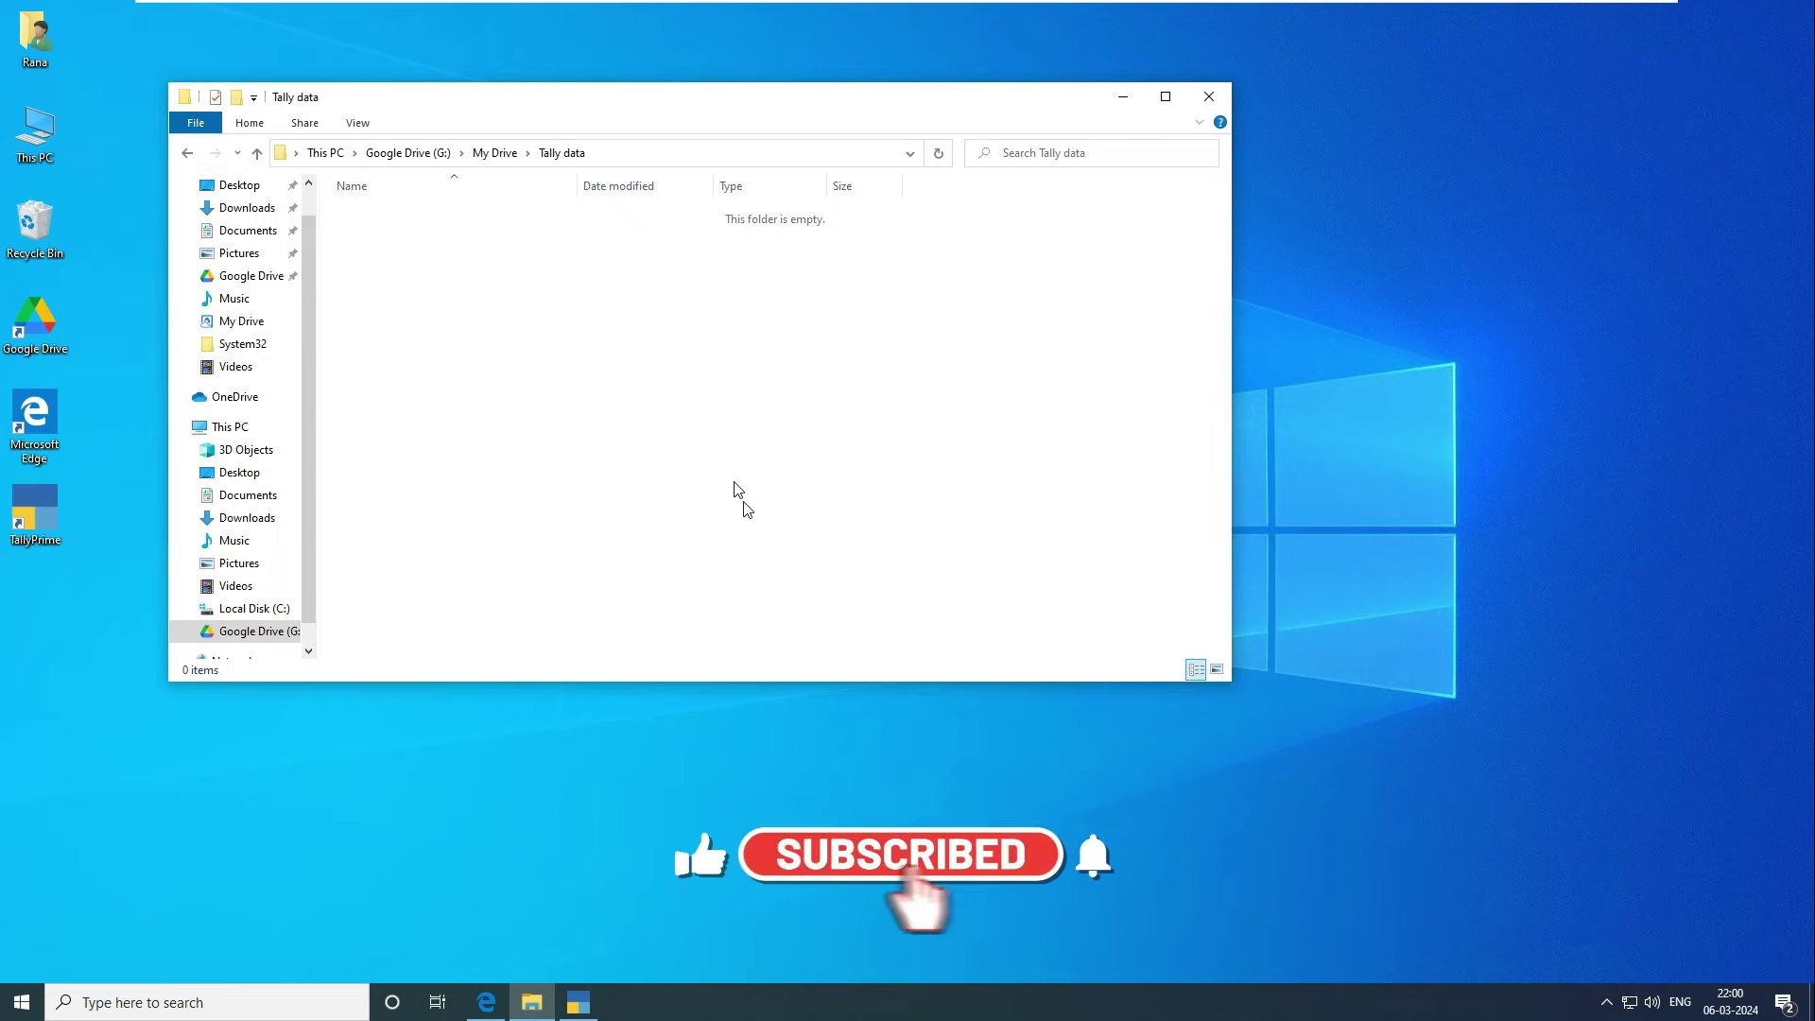
- Copy the Tally data folder's full path from the address bar
left_click(370, 155)
right_click(370, 161)
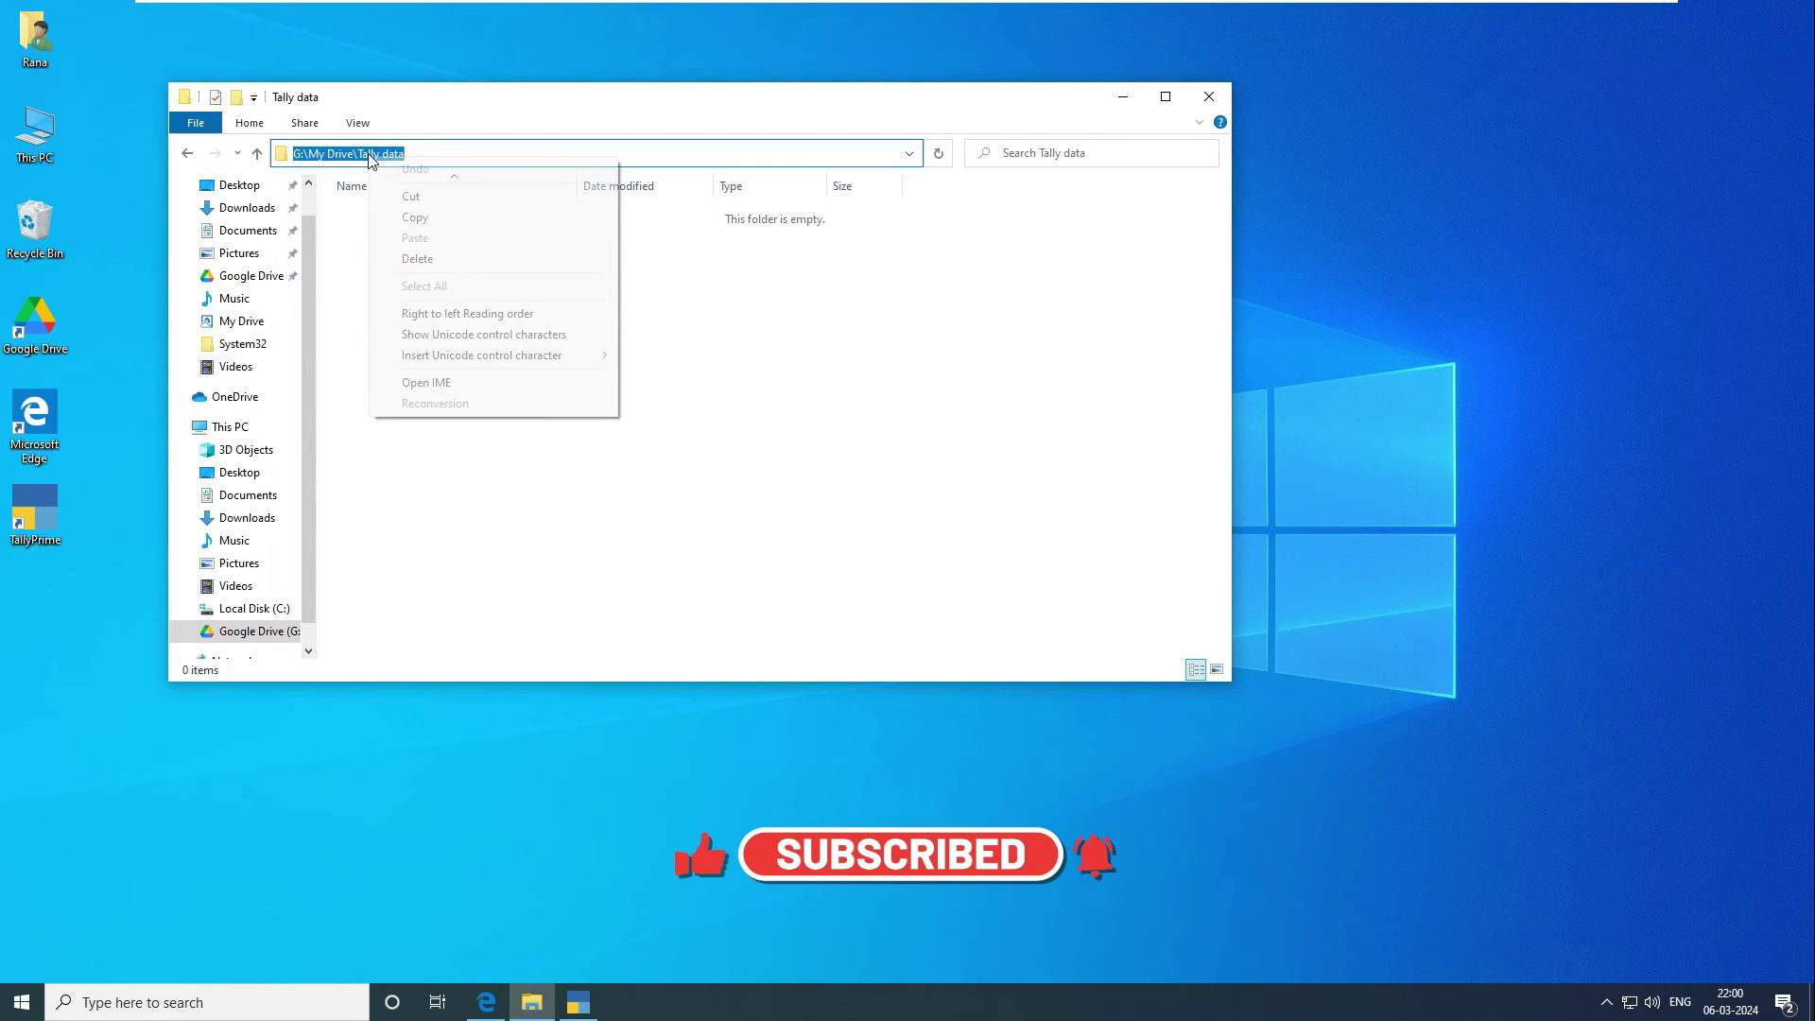
left_click(412, 216)
- Set the Company Data Path to G:\My Drive\Tally data
left_click(586, 1007)
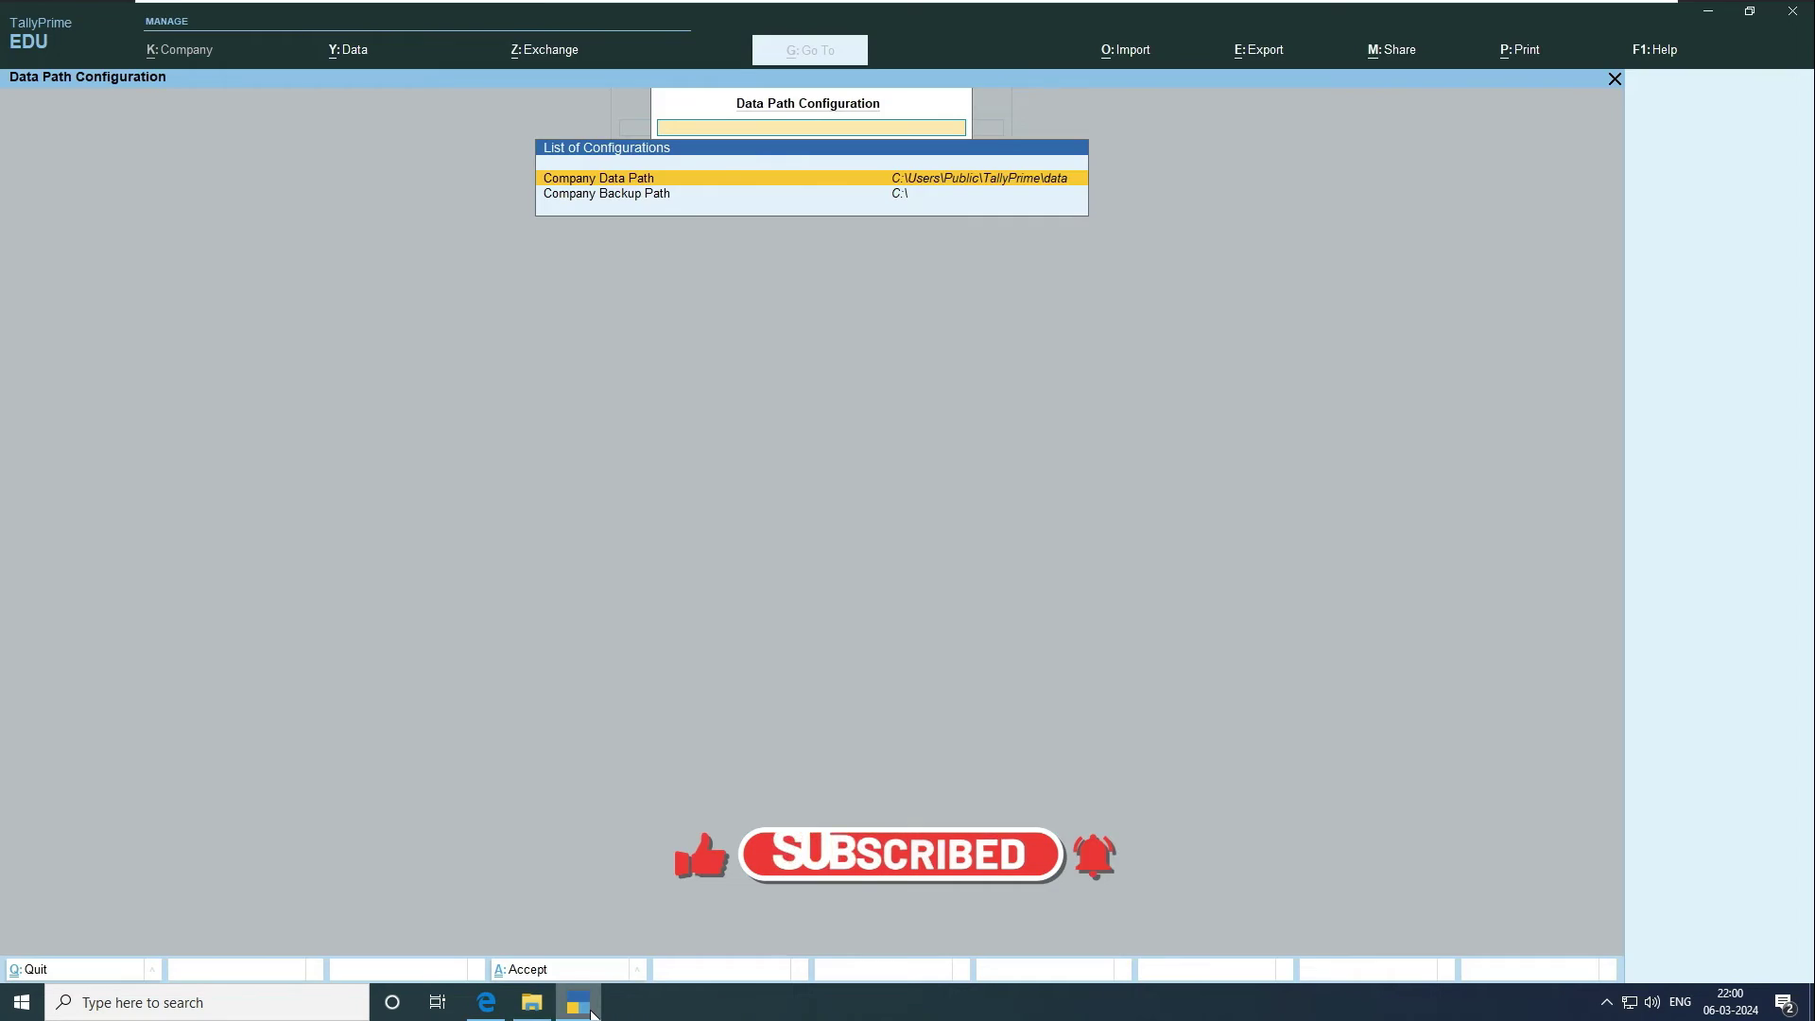
left_click(791, 182)
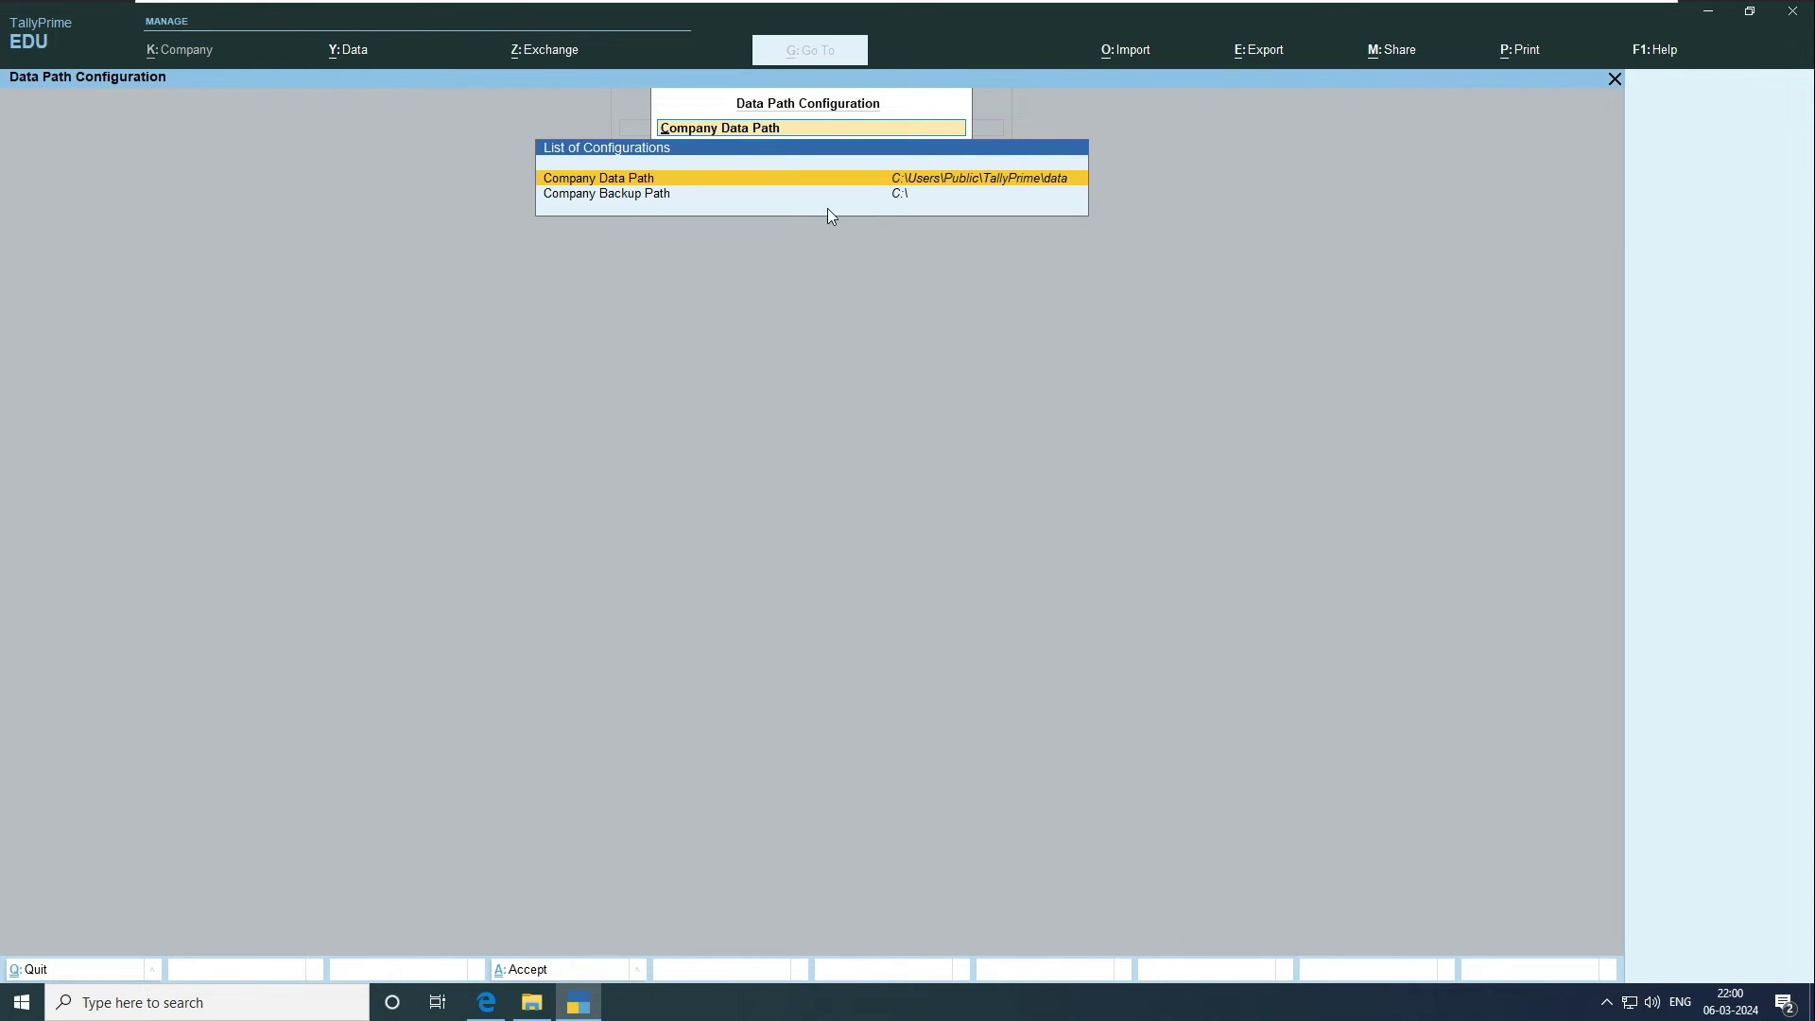
left_click(897, 185)
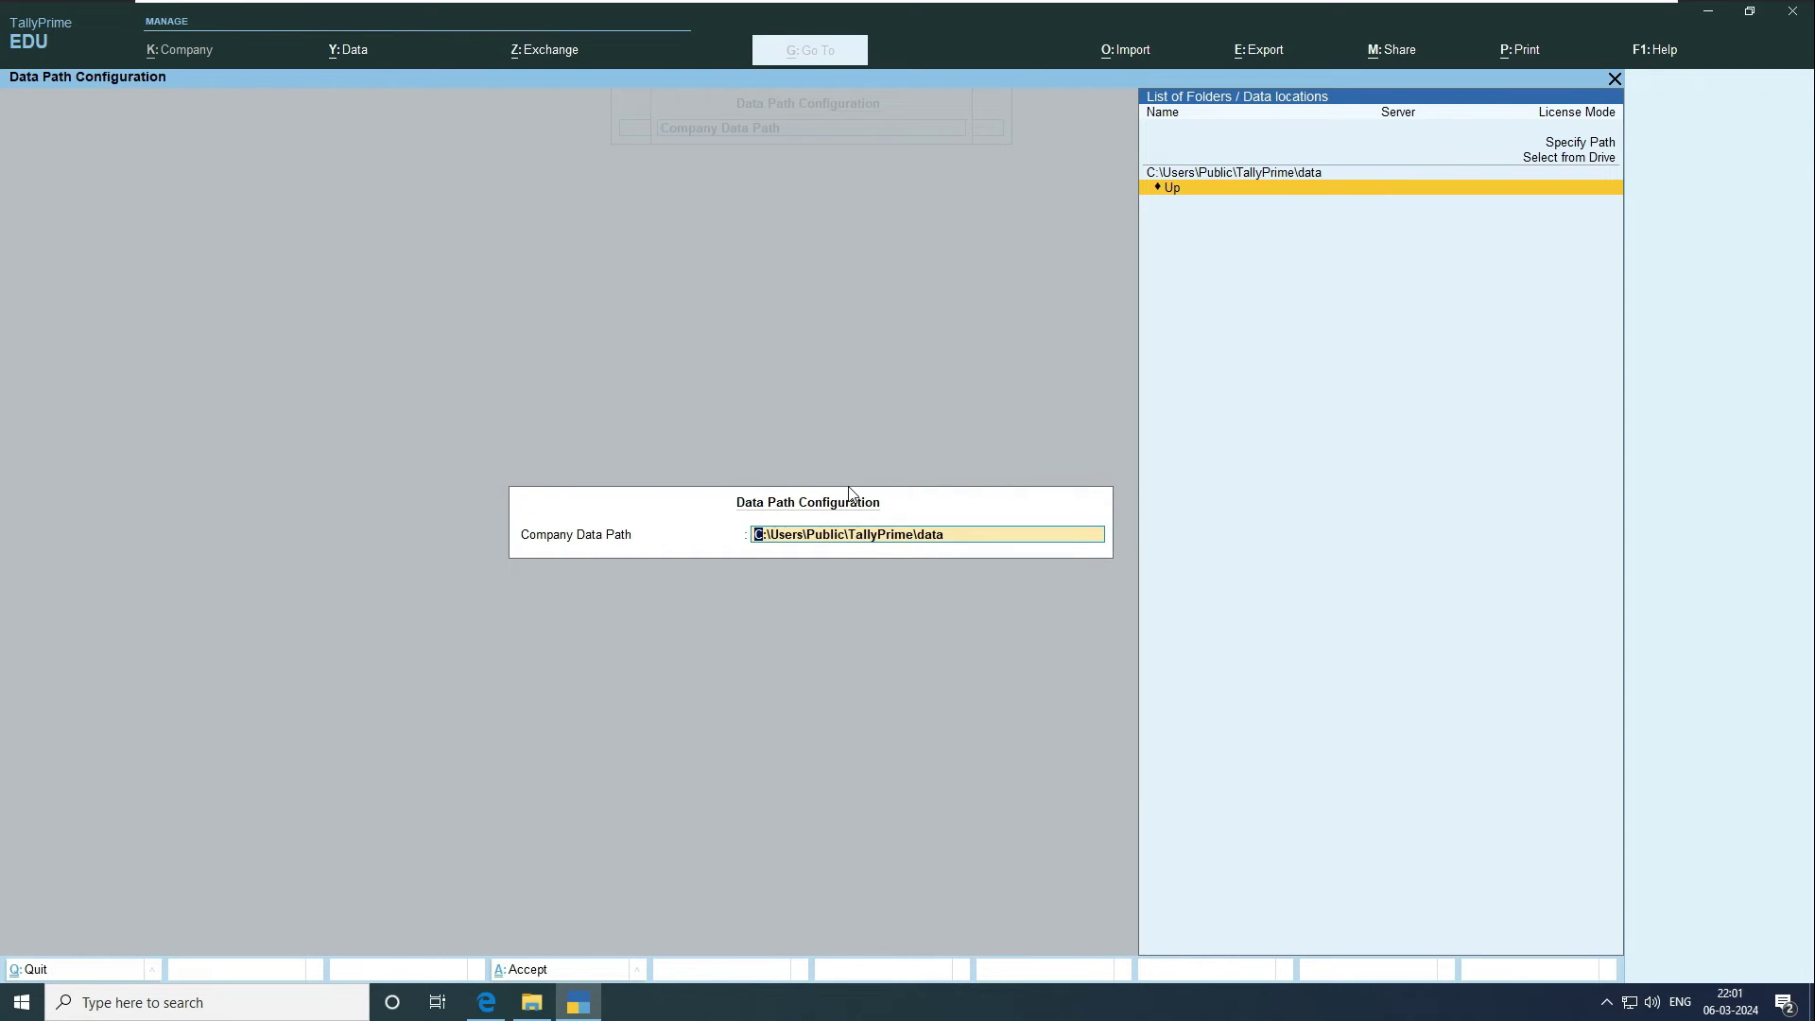
key("ctrl+v")
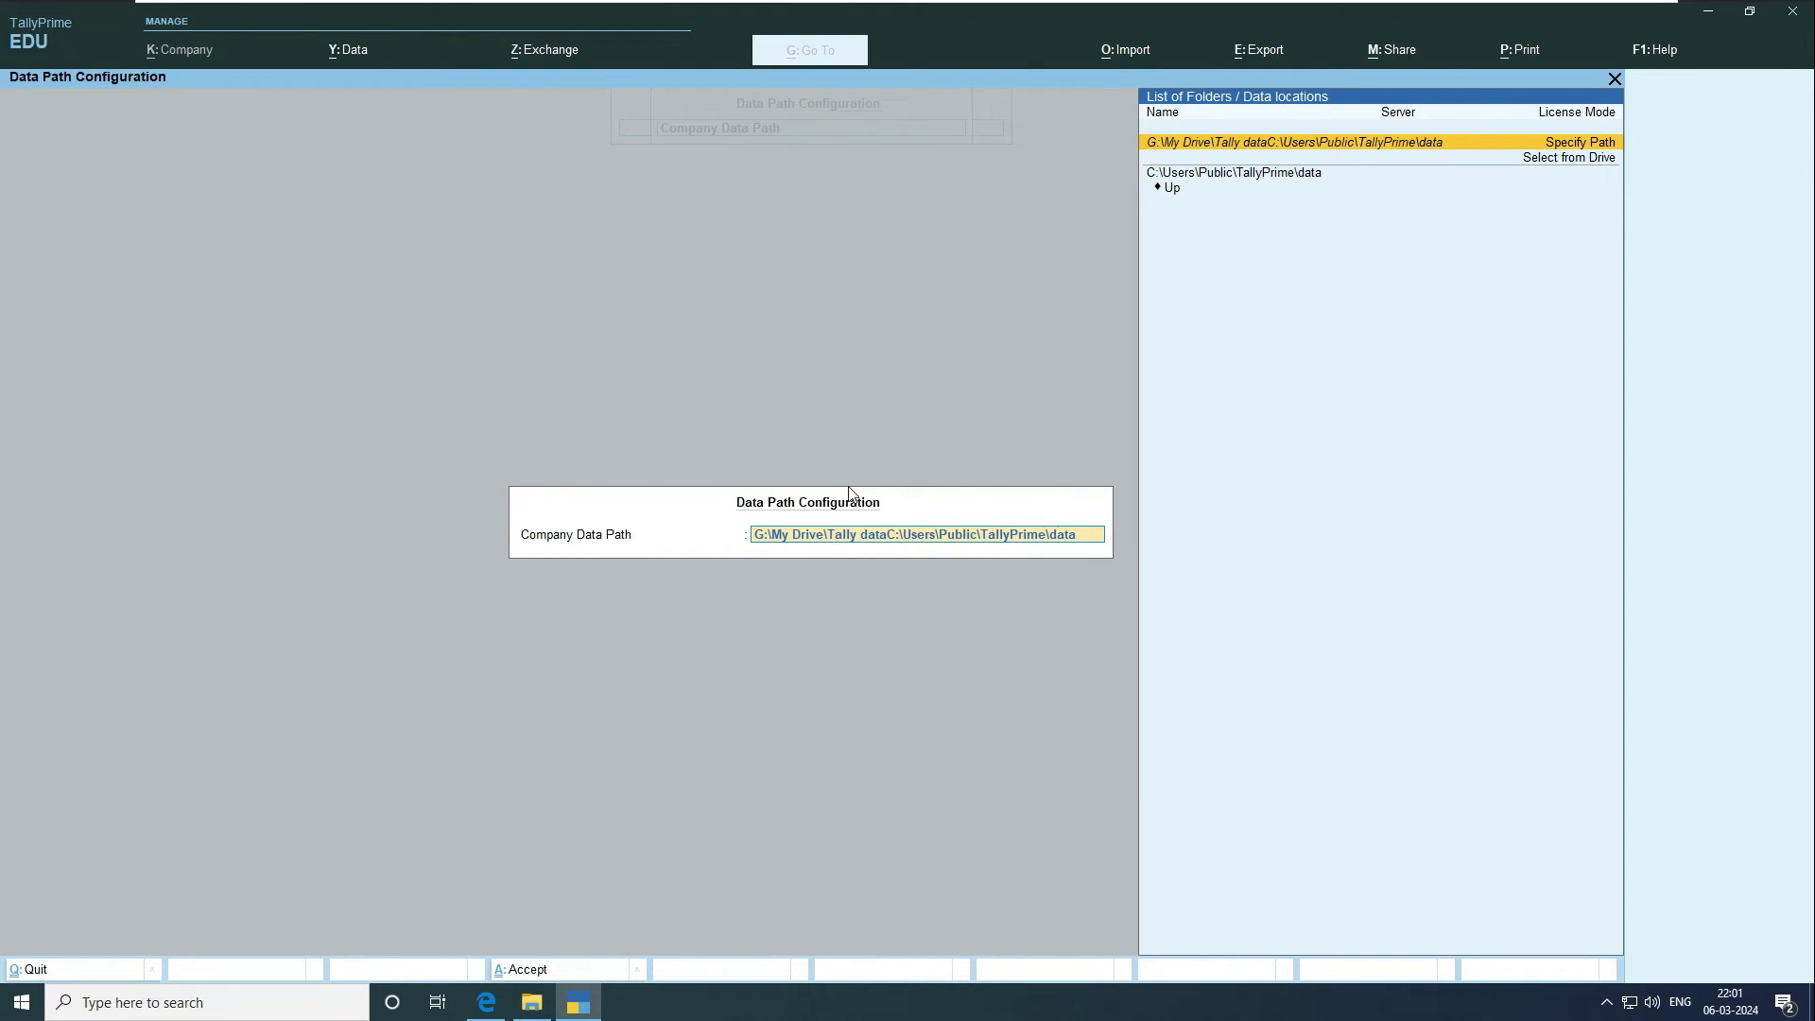
key("BackSpace")
key("BackSpace")
key("BackSpace")
key("BackSpace")
key("BackSpace")
key("BackSpace")
key("BackSpace")
key("BackSpace")
key("BackSpace")
key("BackSpace")
key("BackSpace")
key("BackSpace")
key("BackSpace")
key("BackSpace")
key("BackSpace")
key("BackSpace")
key("BackSpace")
key("BackSpace")
key("BackSpace")
key("BackSpace")
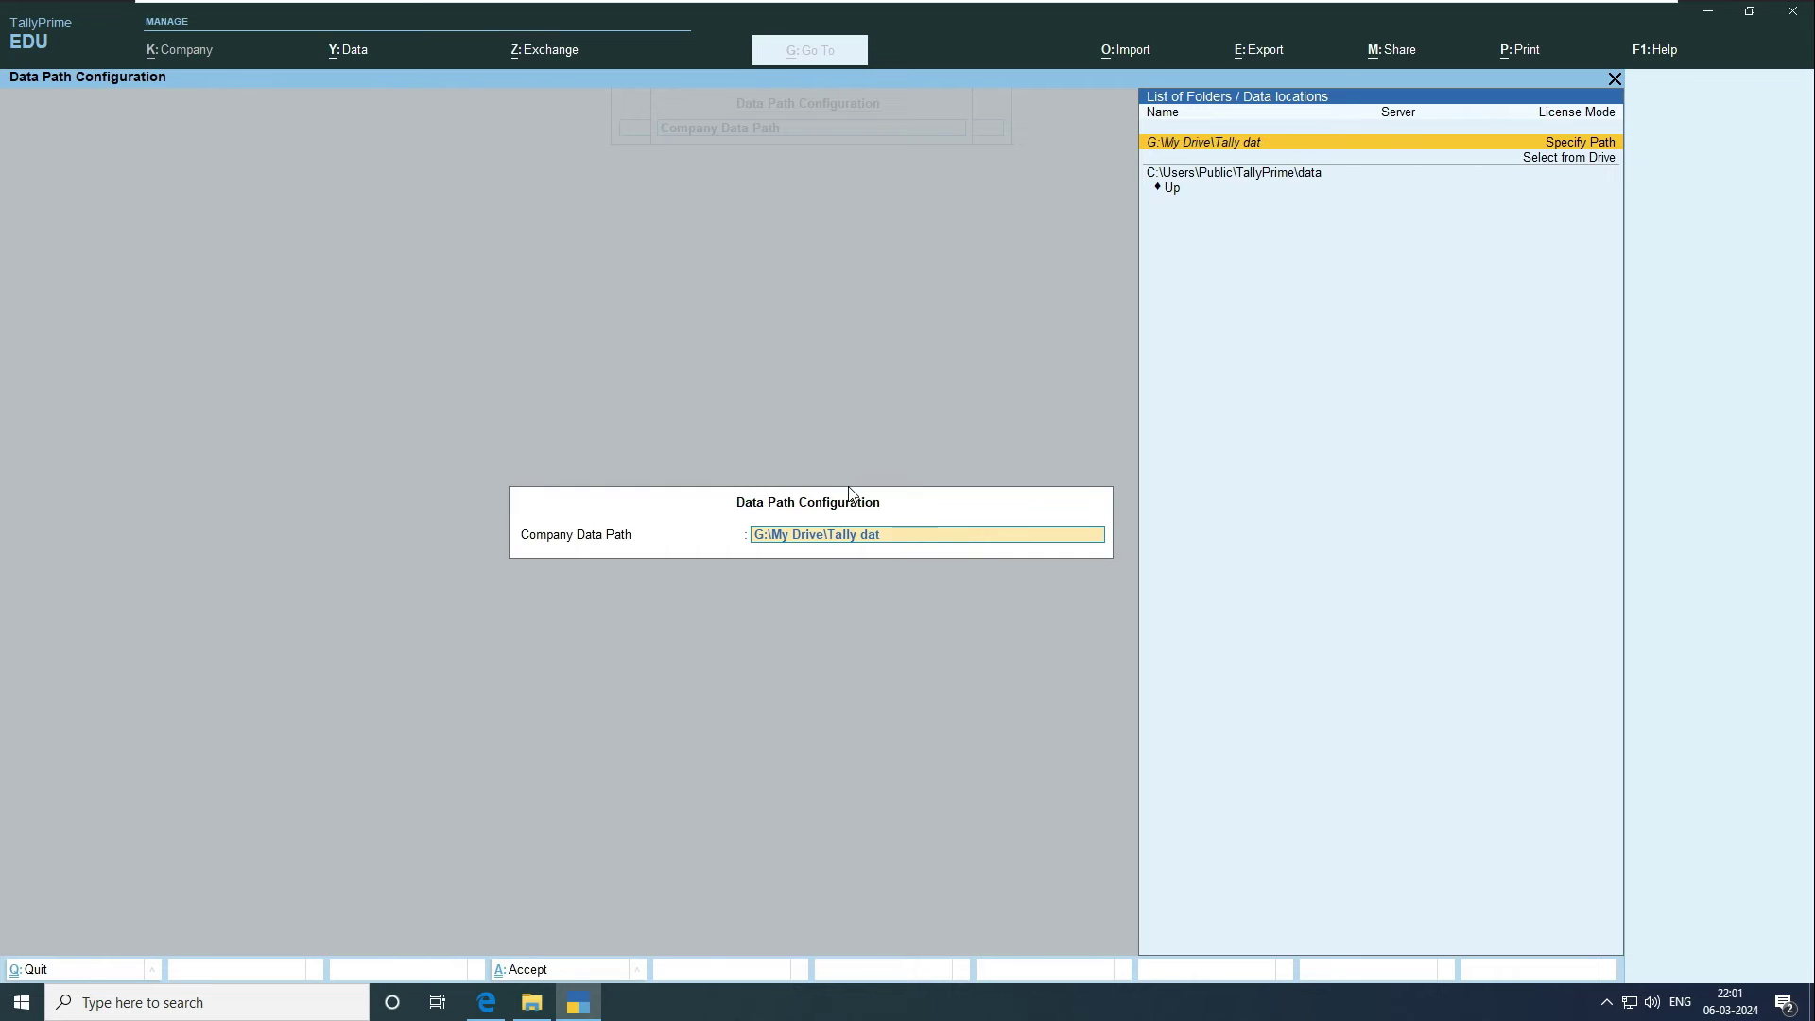
key("BackSpace")
key("BackSpace")
key("BackSpace")
key("BackSpace")
key("BackSpace")
key("BackSpace")
key("BackSpace")
key("ctrl+v")
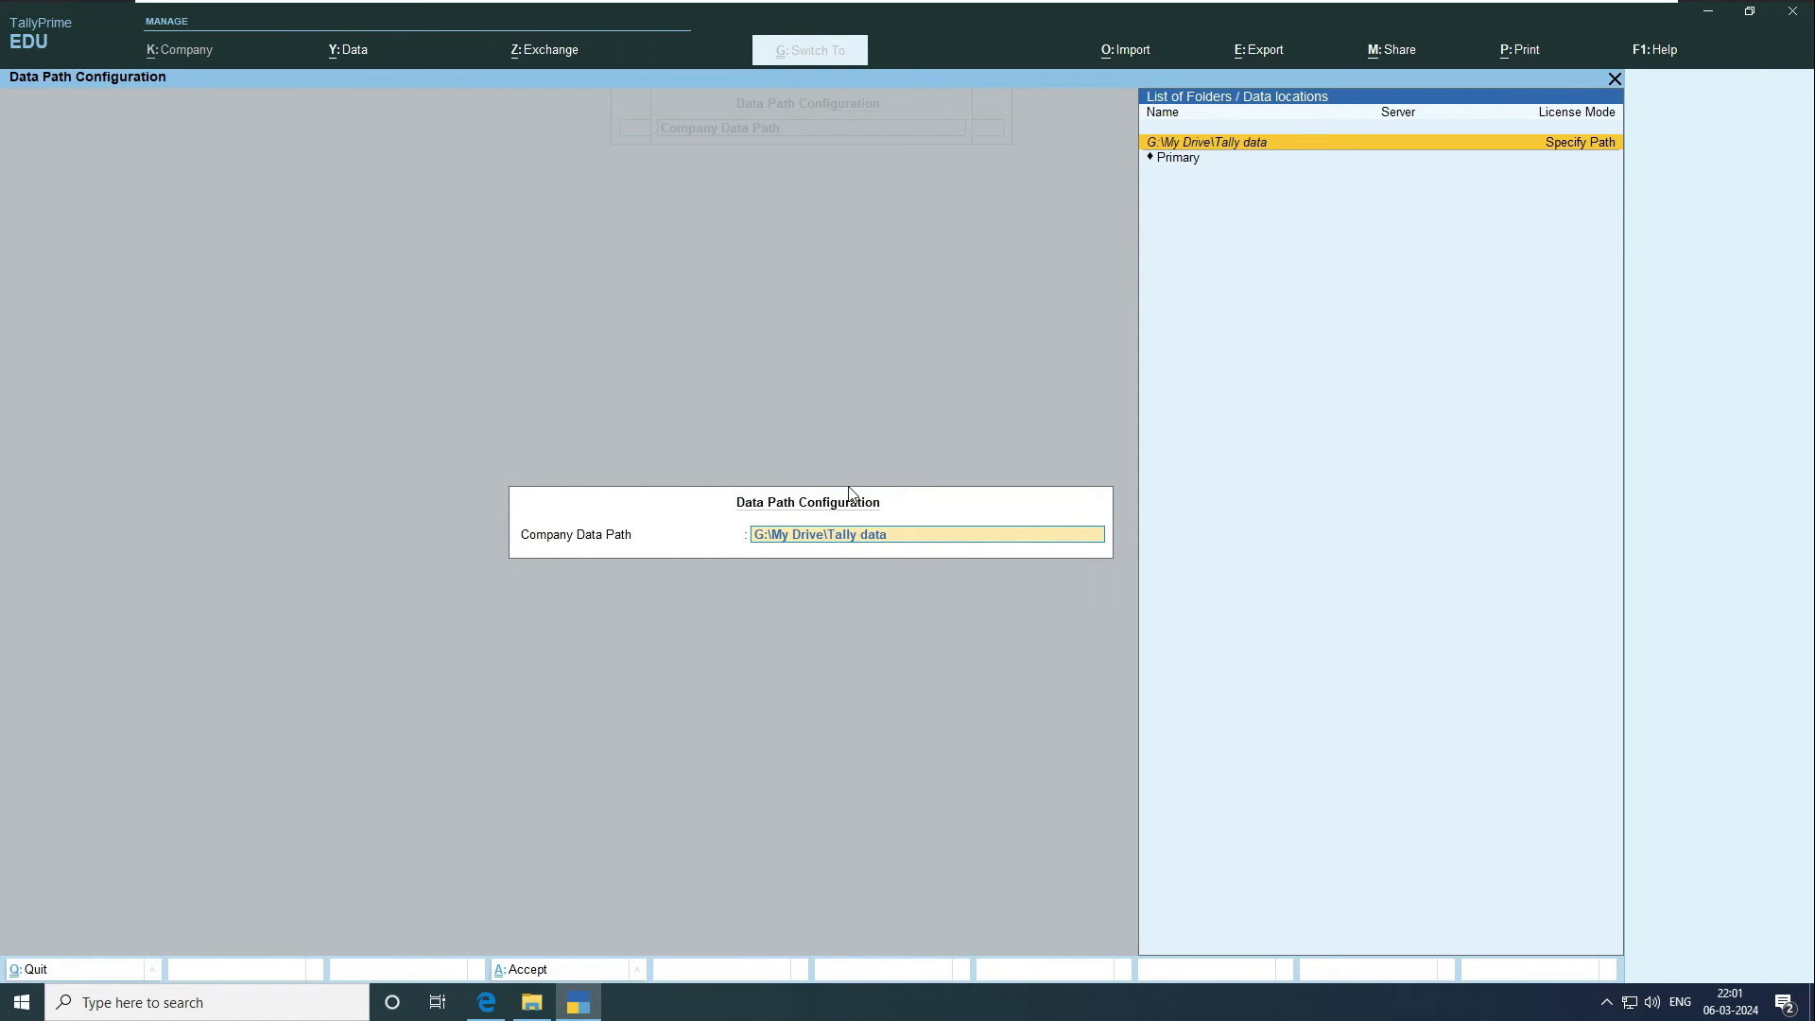
key("Return")
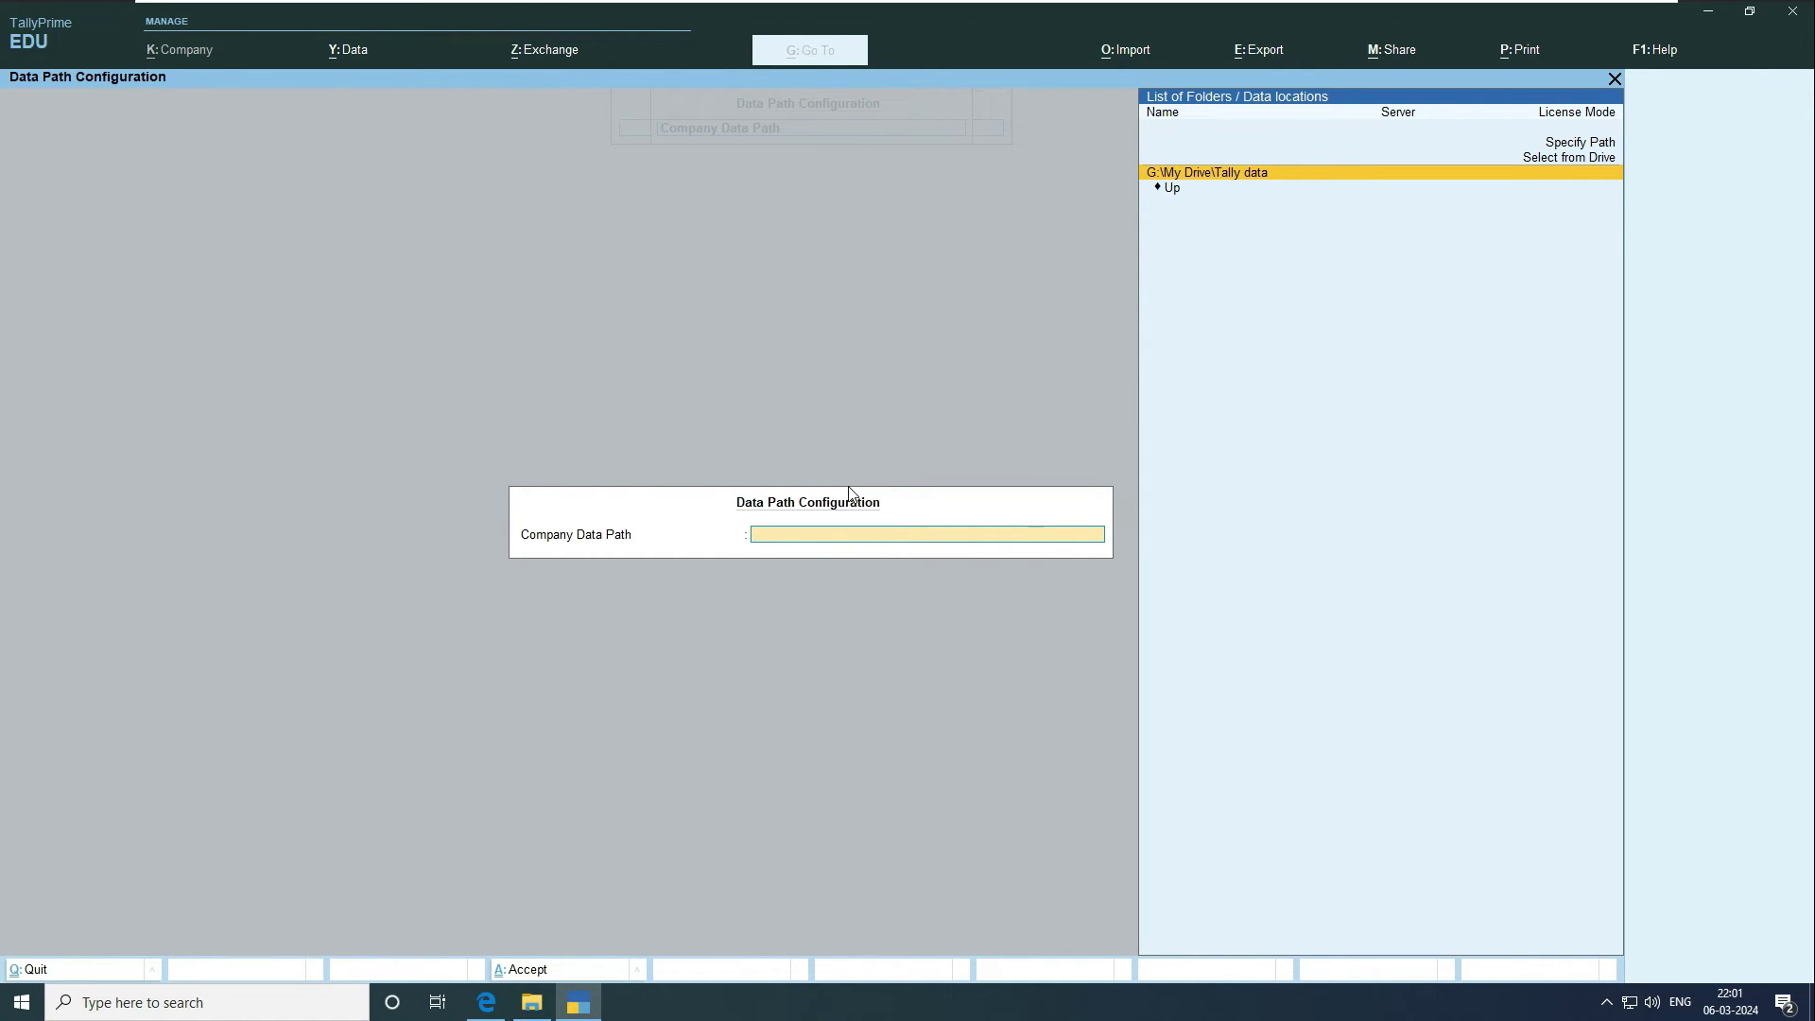
key("Return")
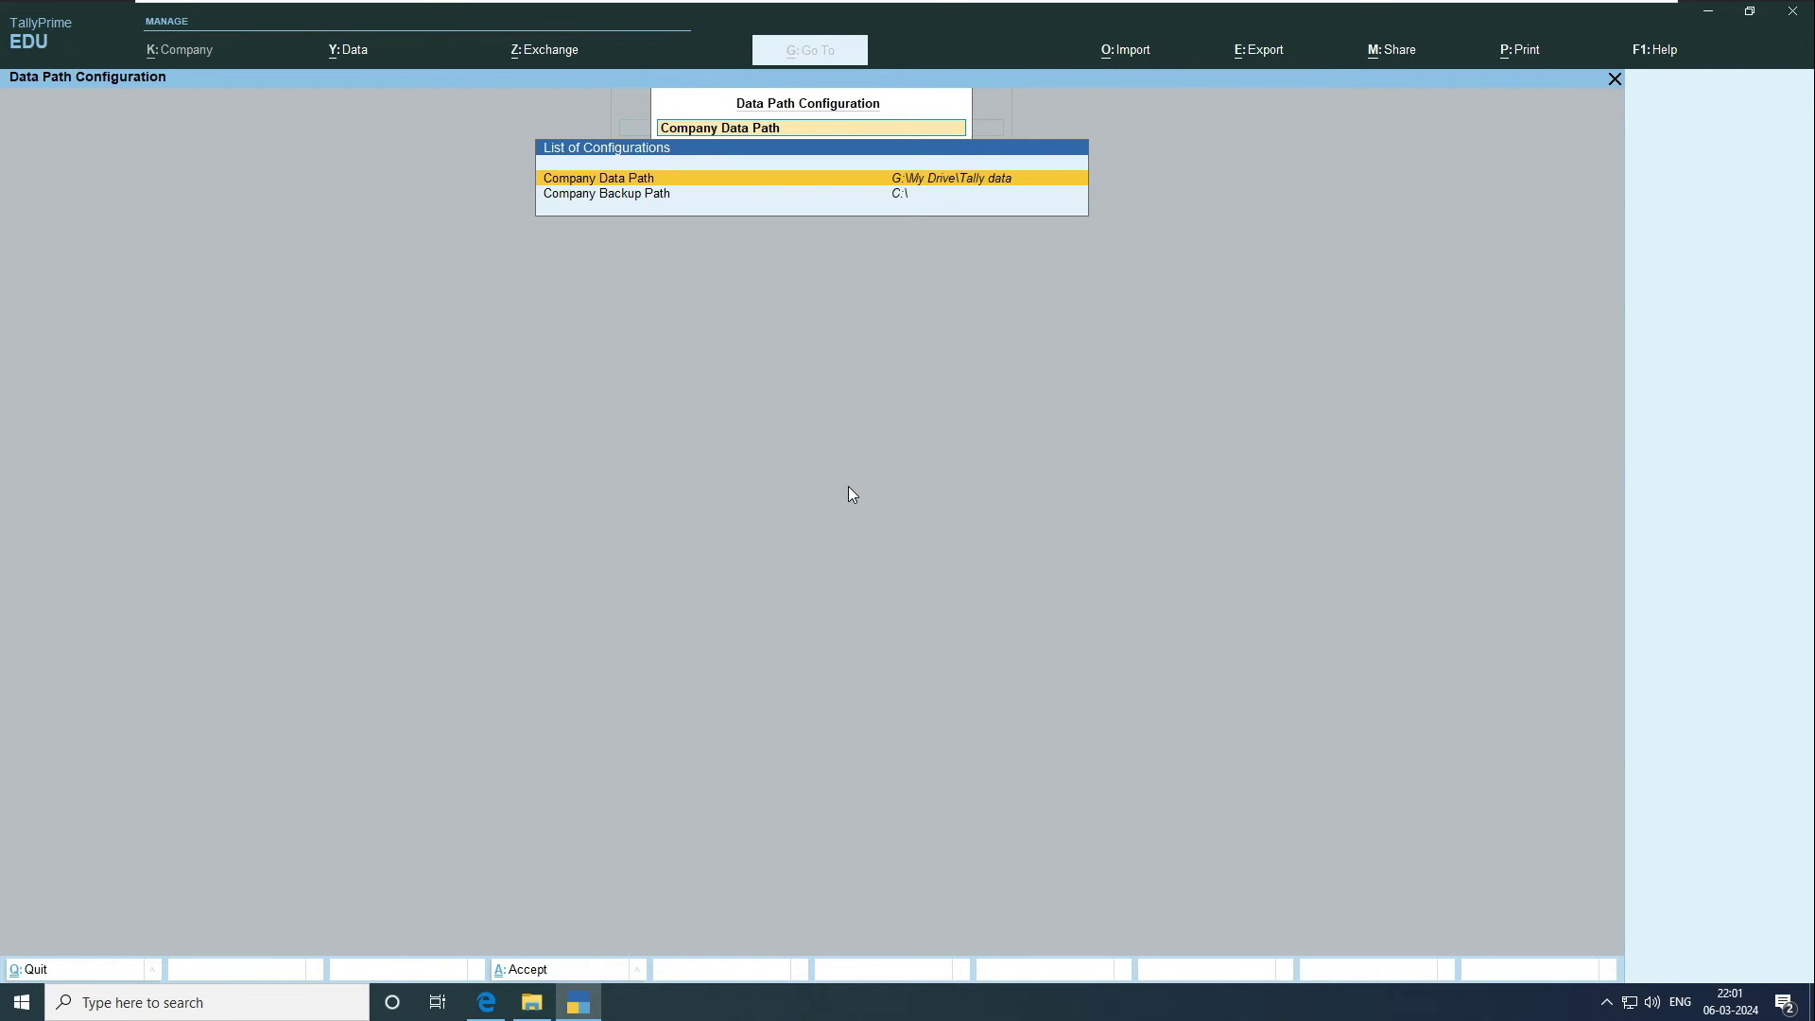
- Set the Company Backup Path to G:\My Drive\Tally data as well
key("Down")
key("Return")
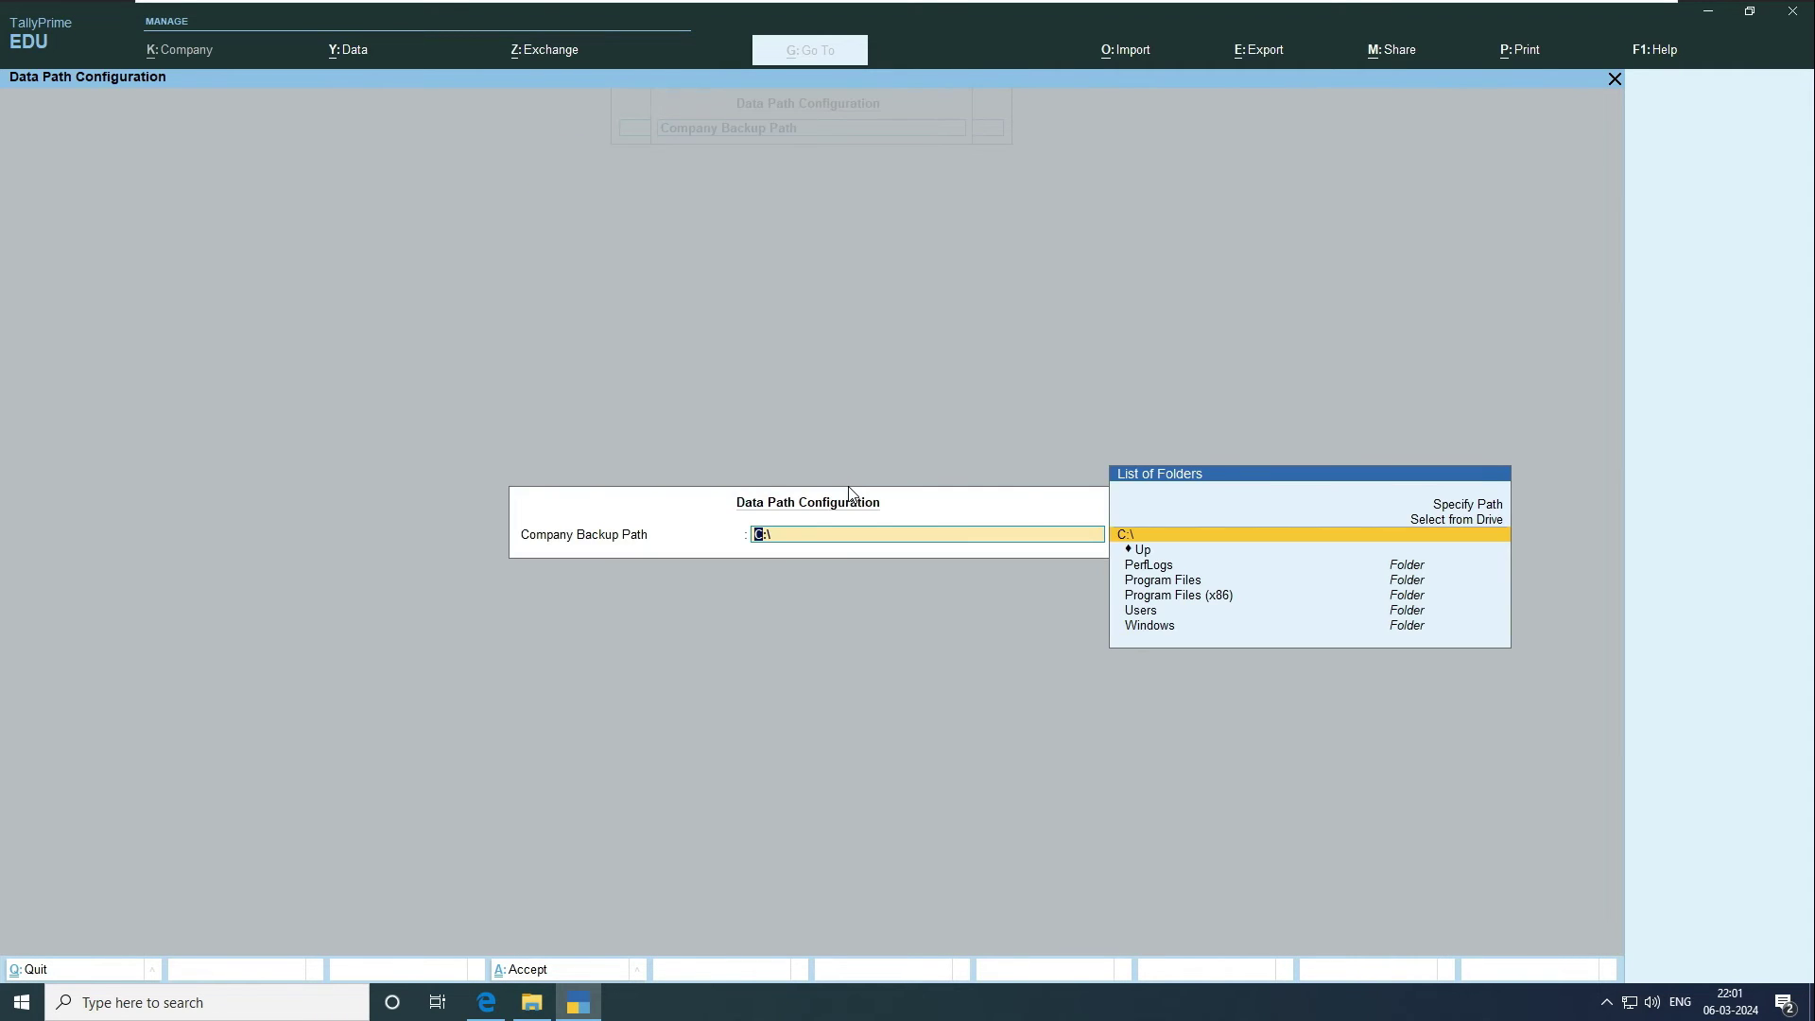
key("ctrl+alt+v")
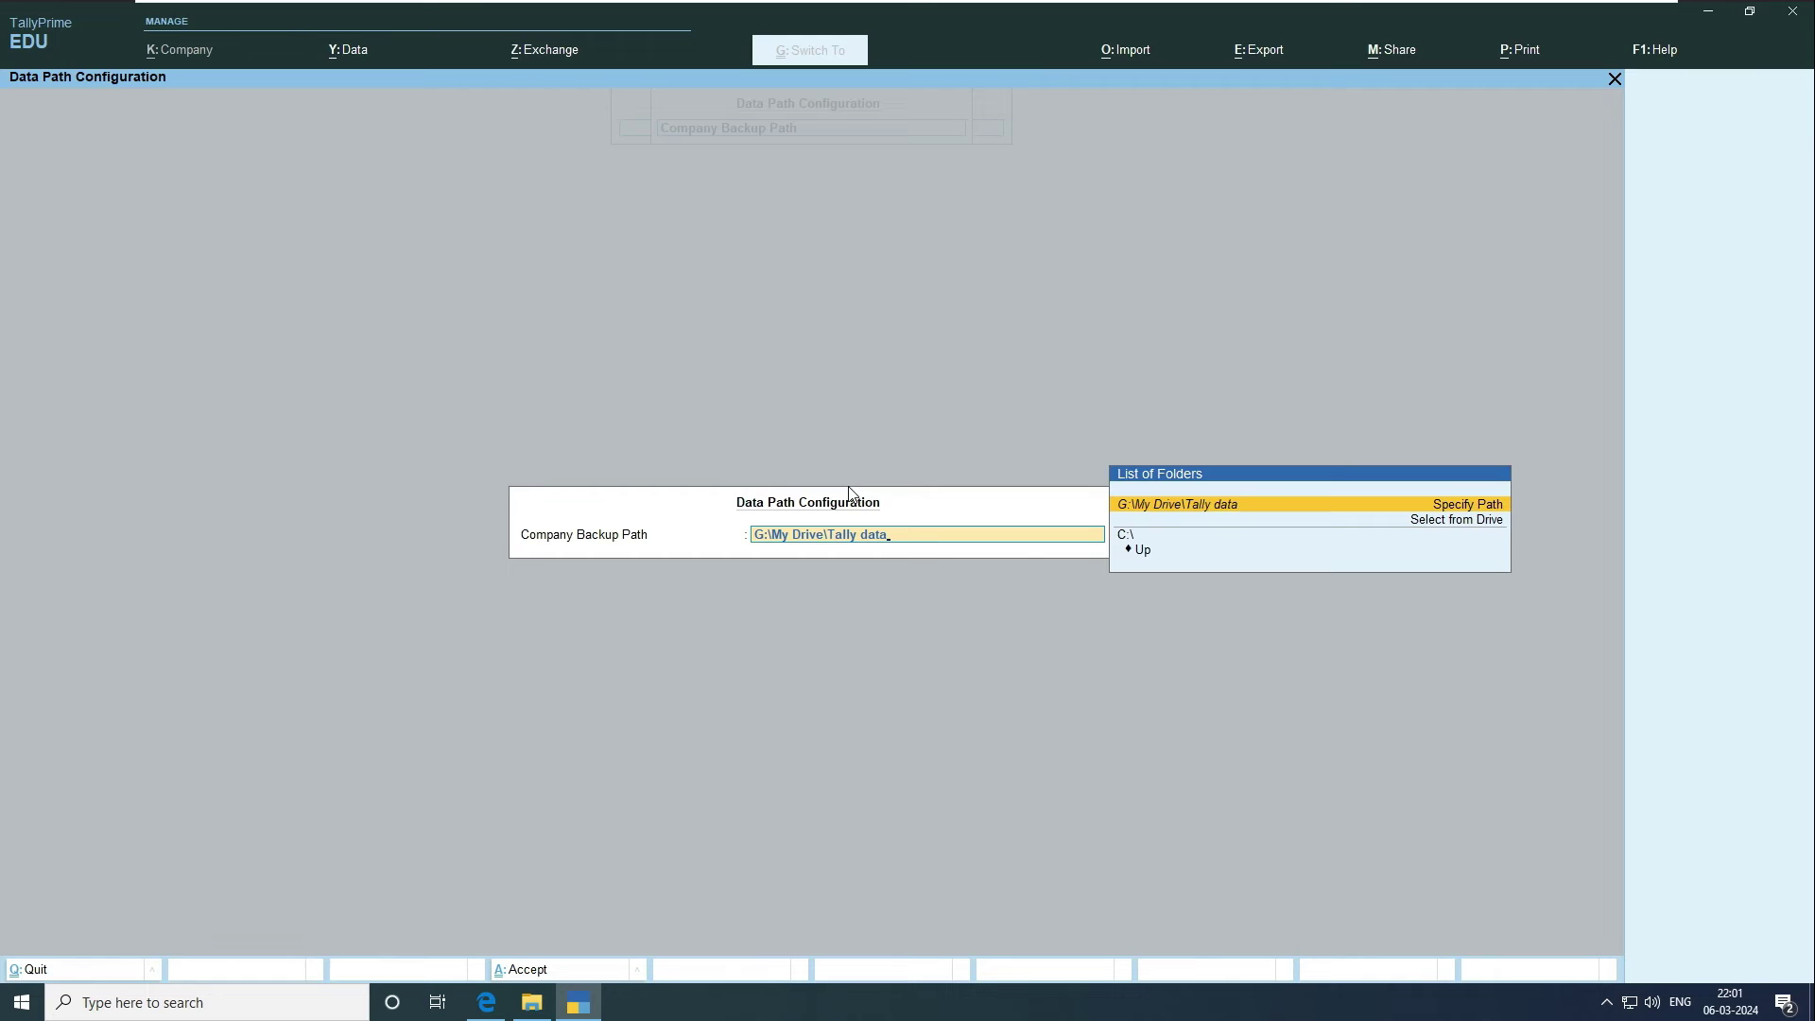
key("Return")
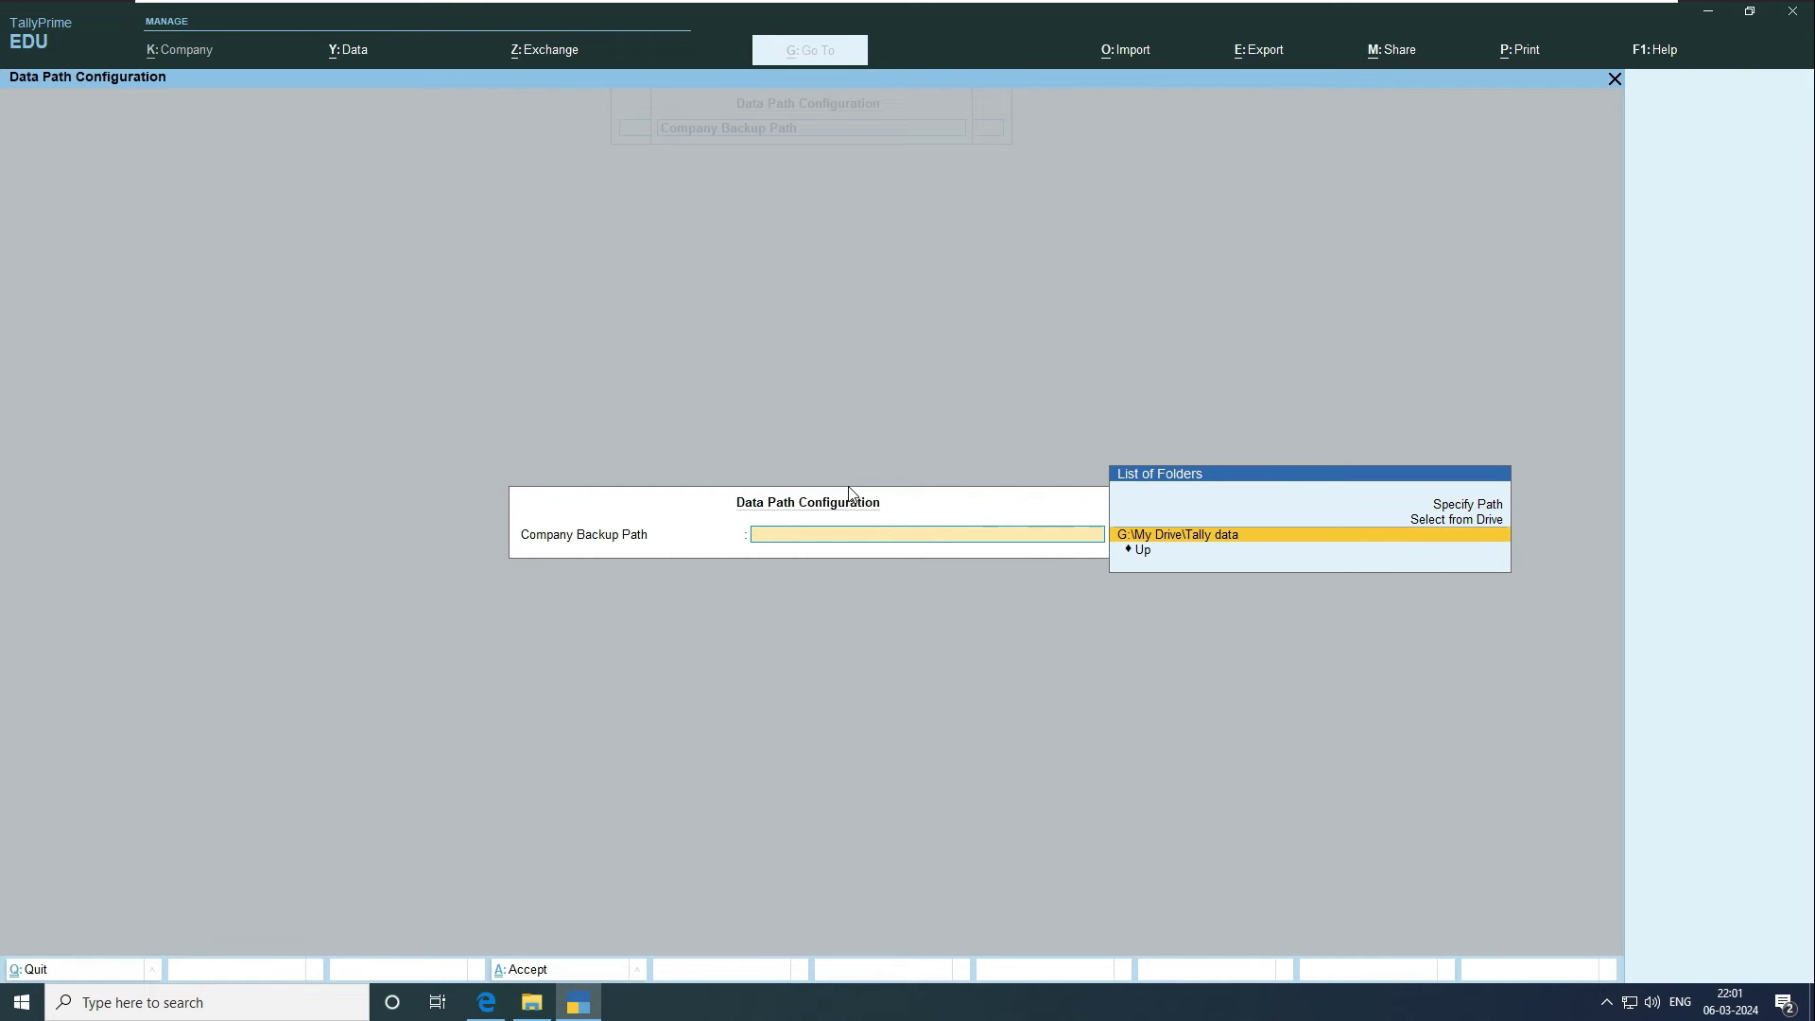
key("Return")
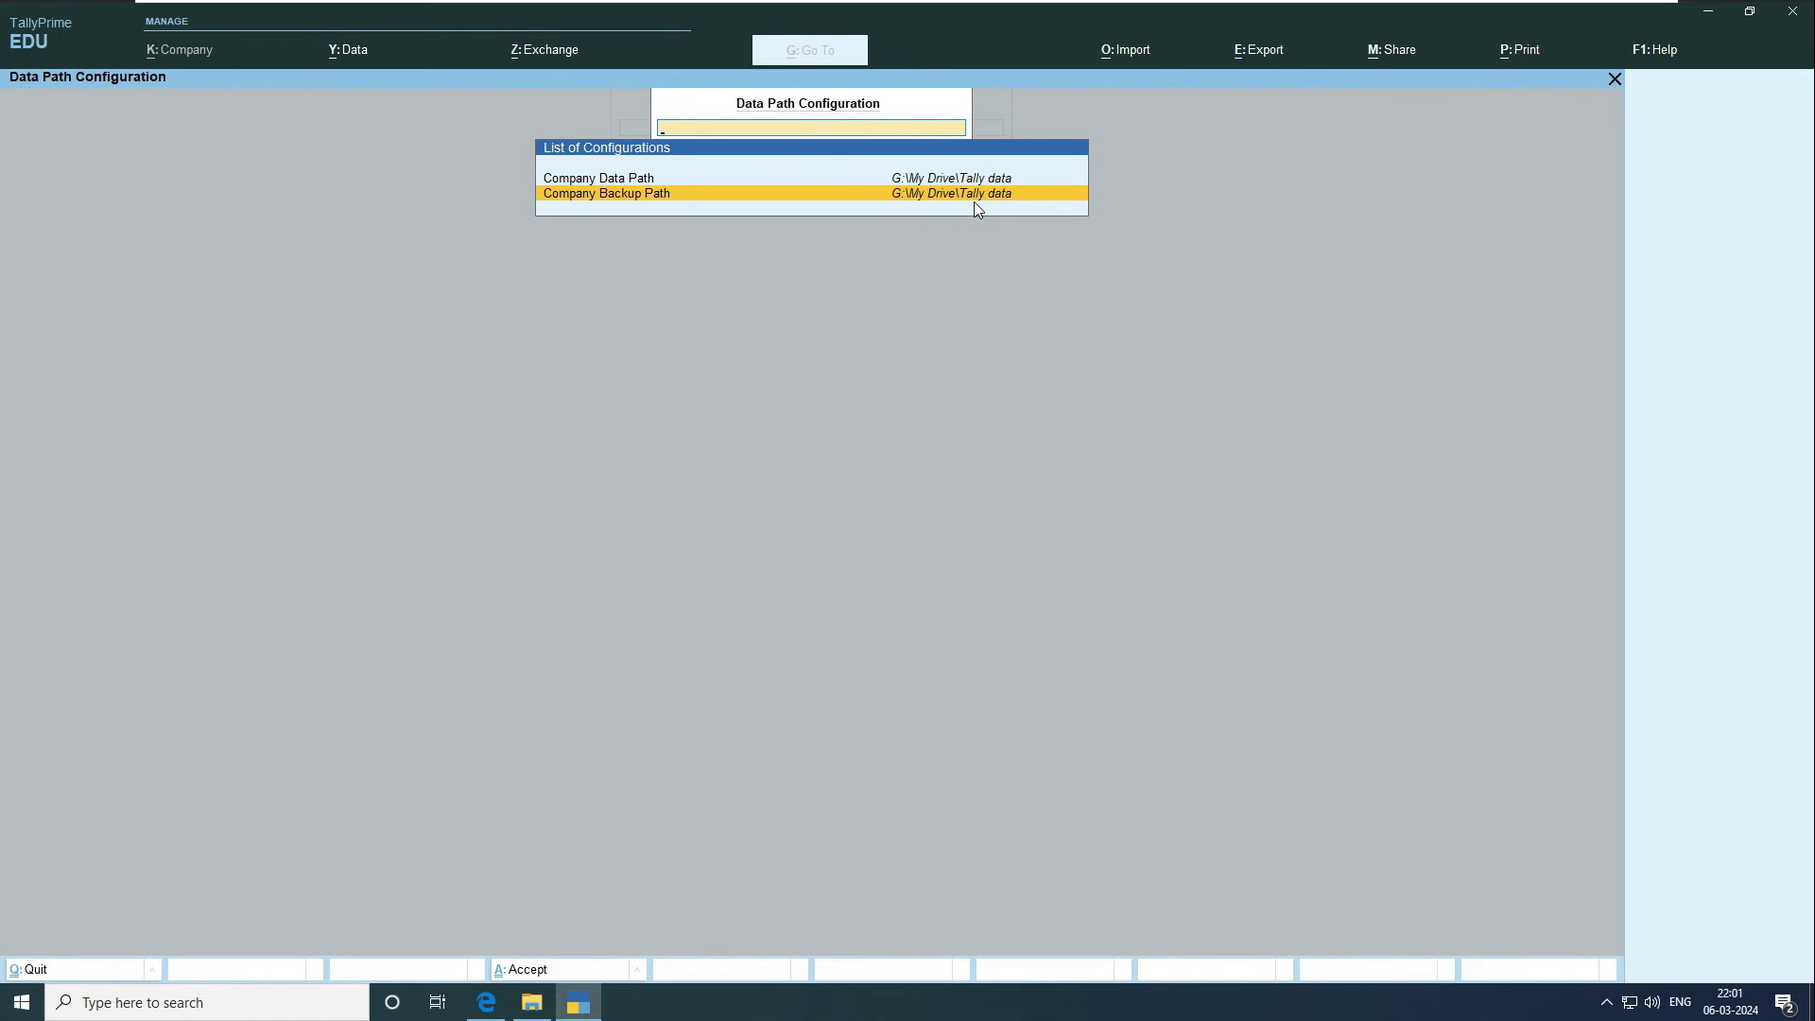
- Save the path settings and confirm the Tally data folder is still empty
key("ctrl+a")
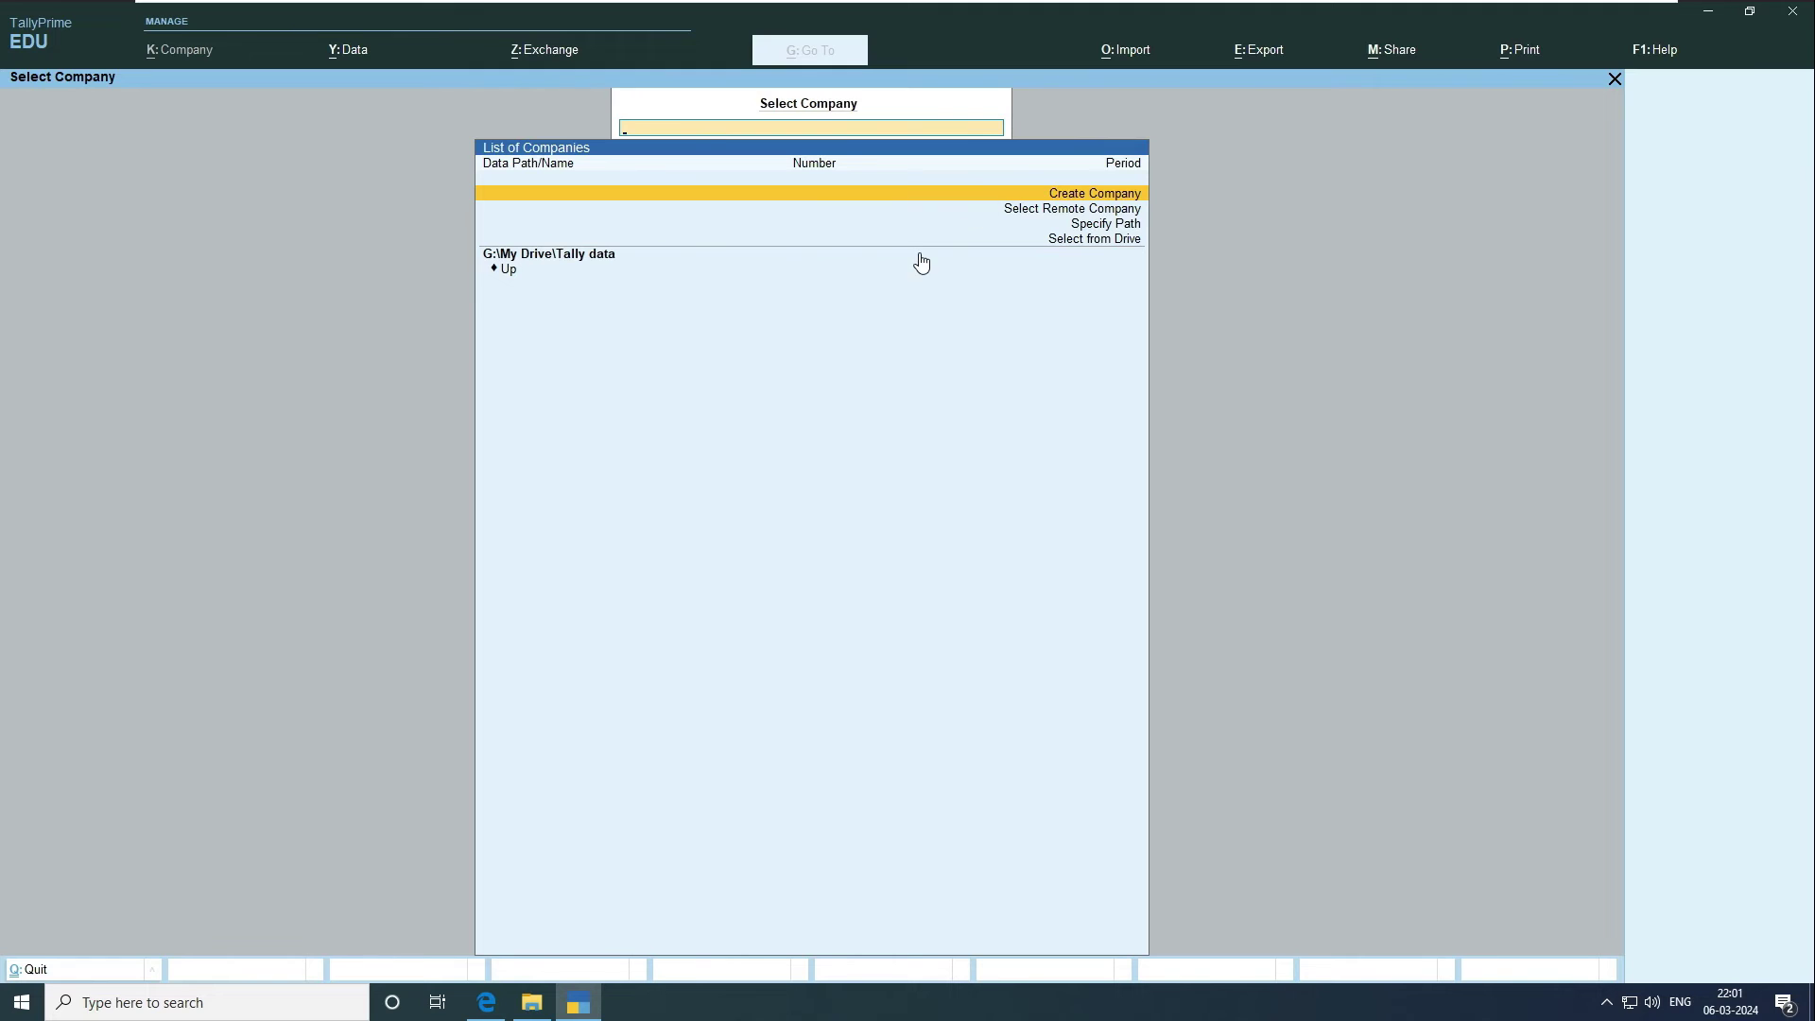
left_click(531, 1002)
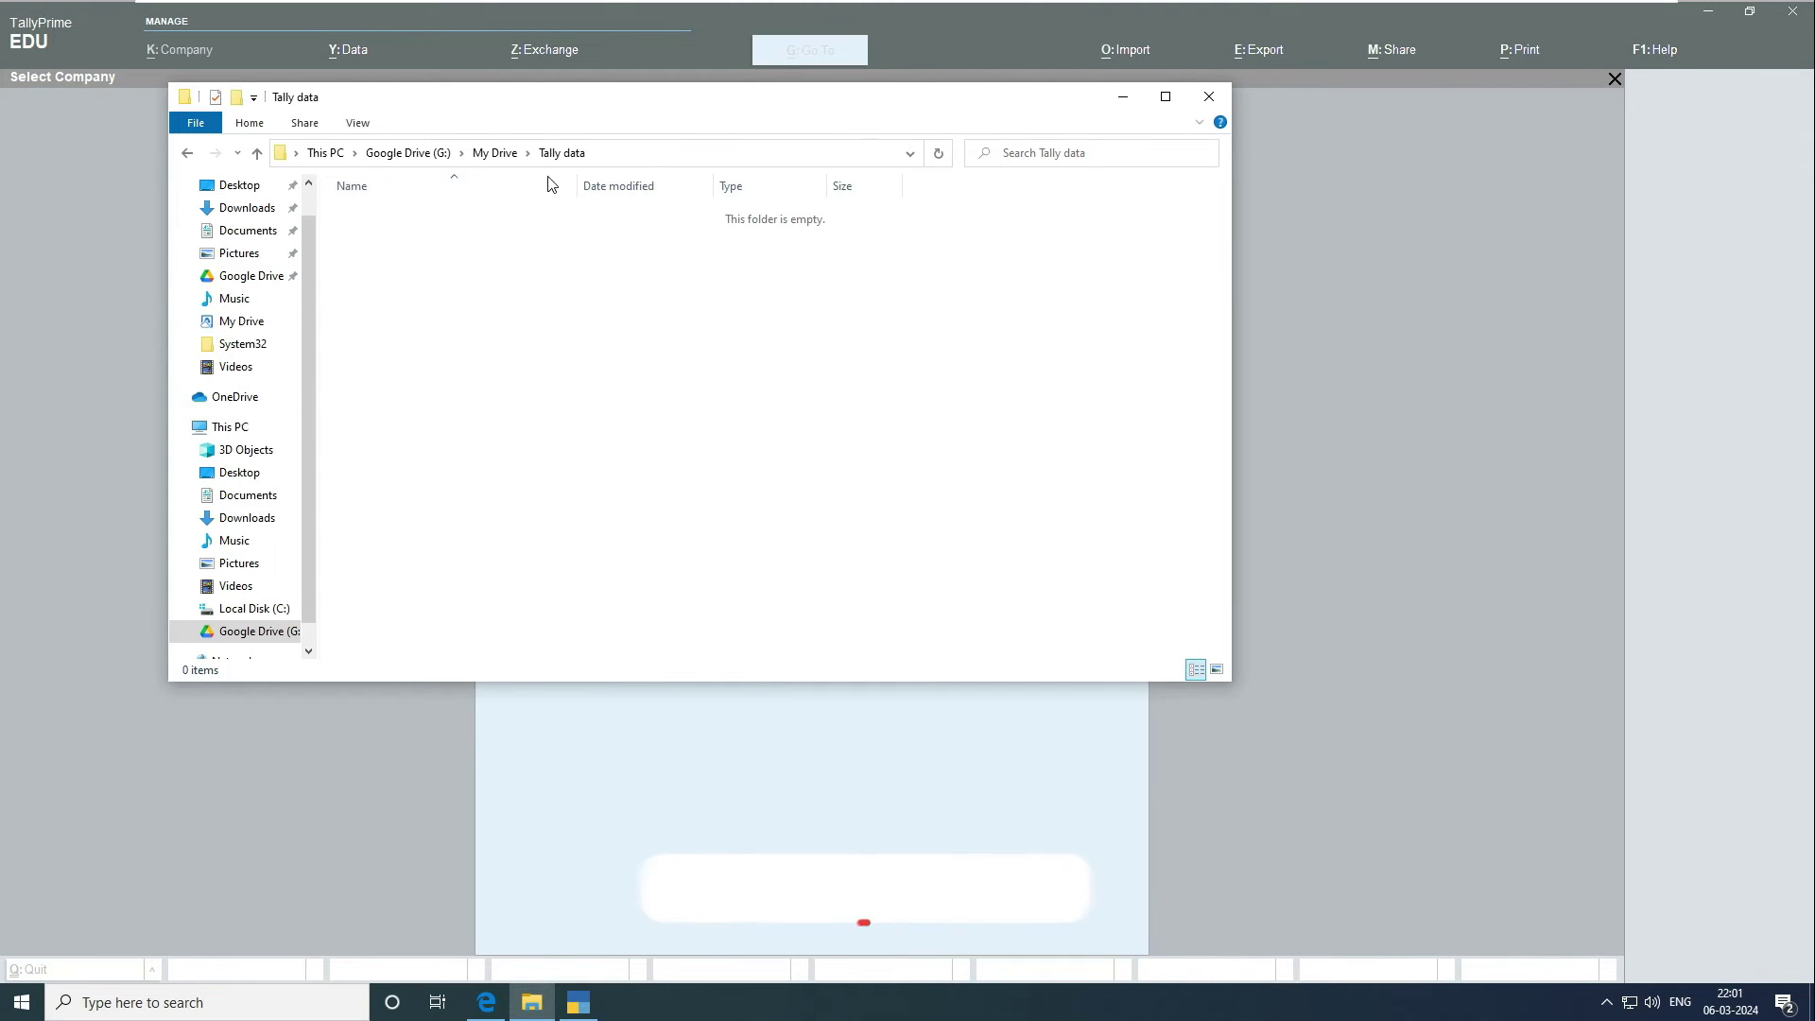
left_click(1123, 97)
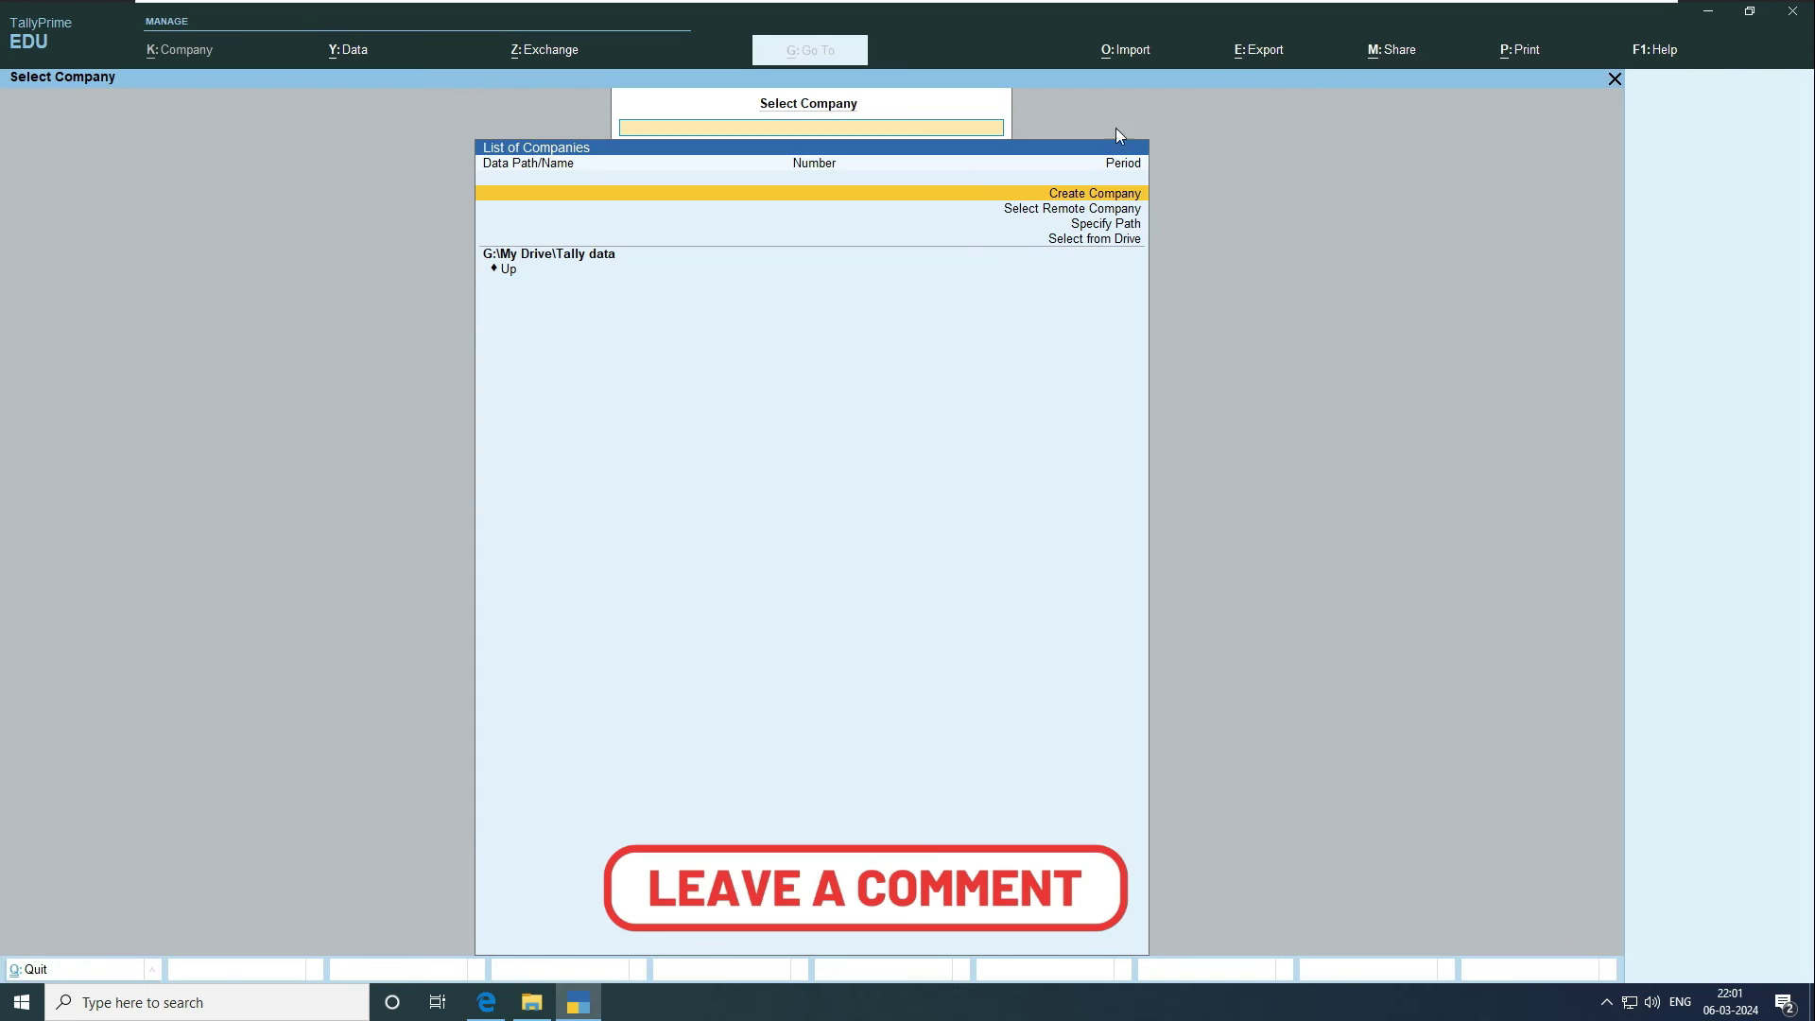
- Create a new company named 'Abc Ltd', accepting the default details
left_click(1089, 191)
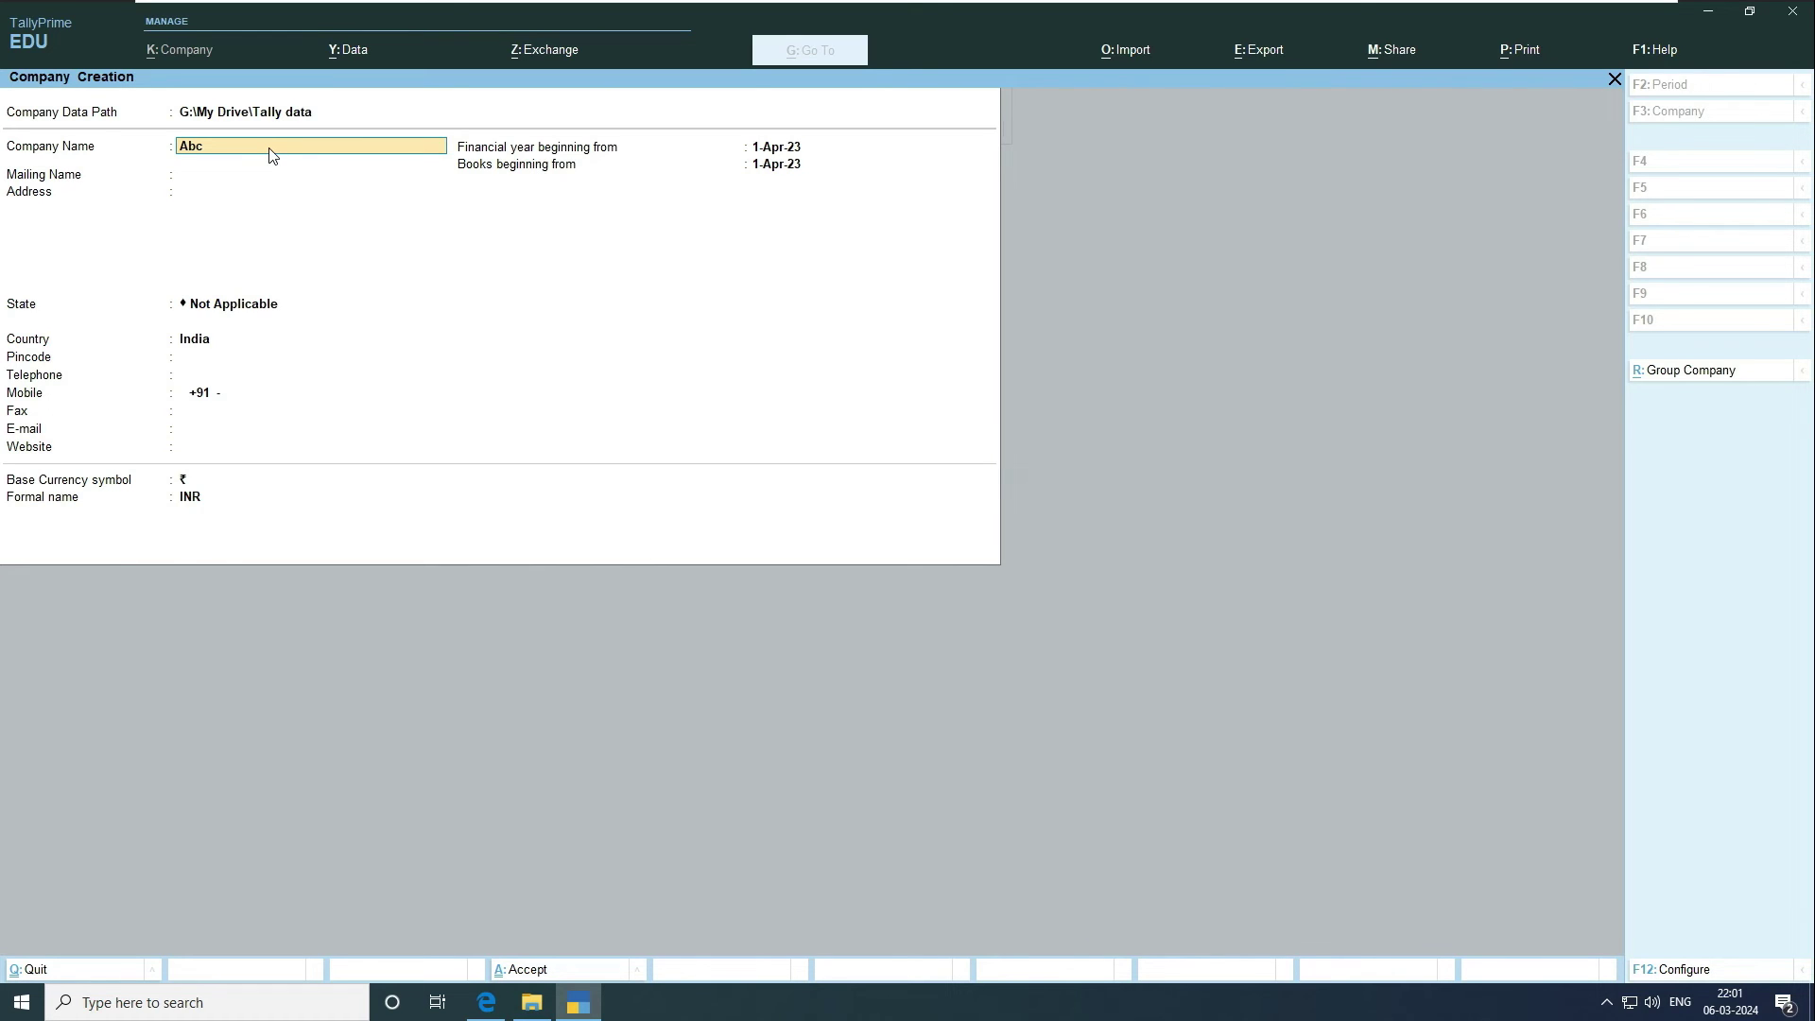
type("Abc Ltd")
key("Return")
key("Return")
key("Return")
key("Return")
key("Return")
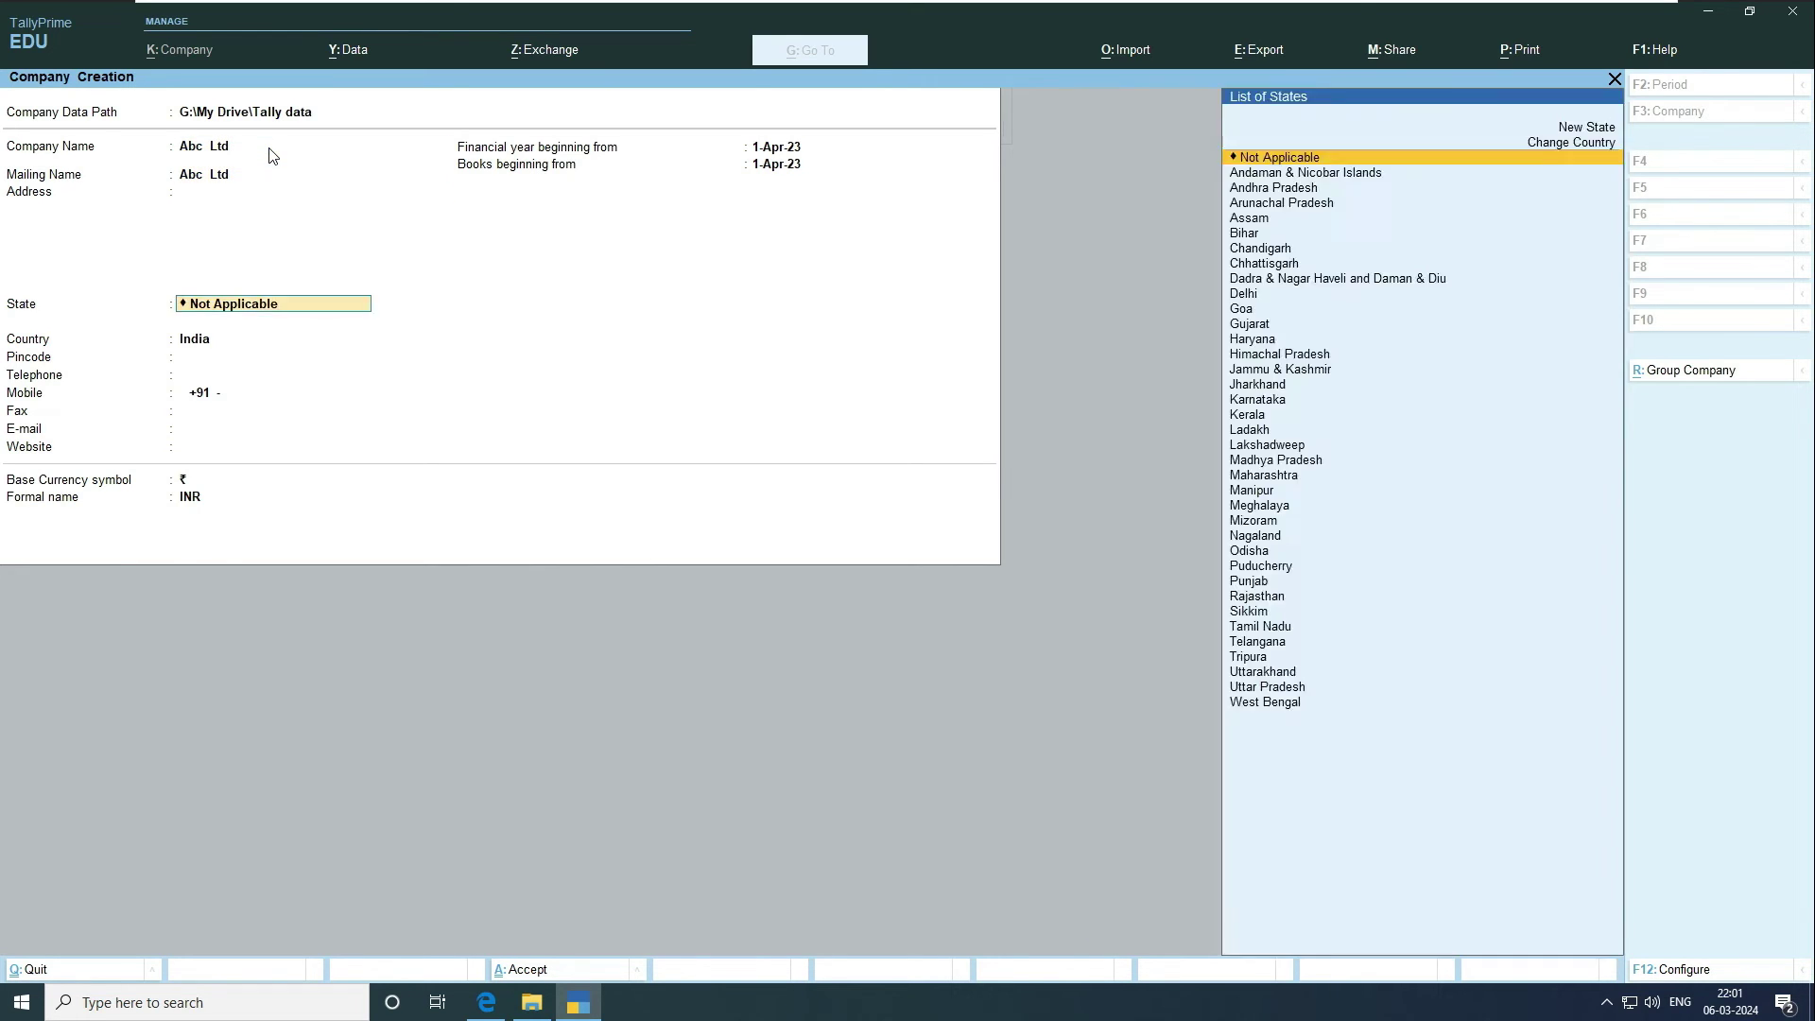
key("Return")
key("Return")
key("Return")
key("Return")
key("Return")
key("Return")
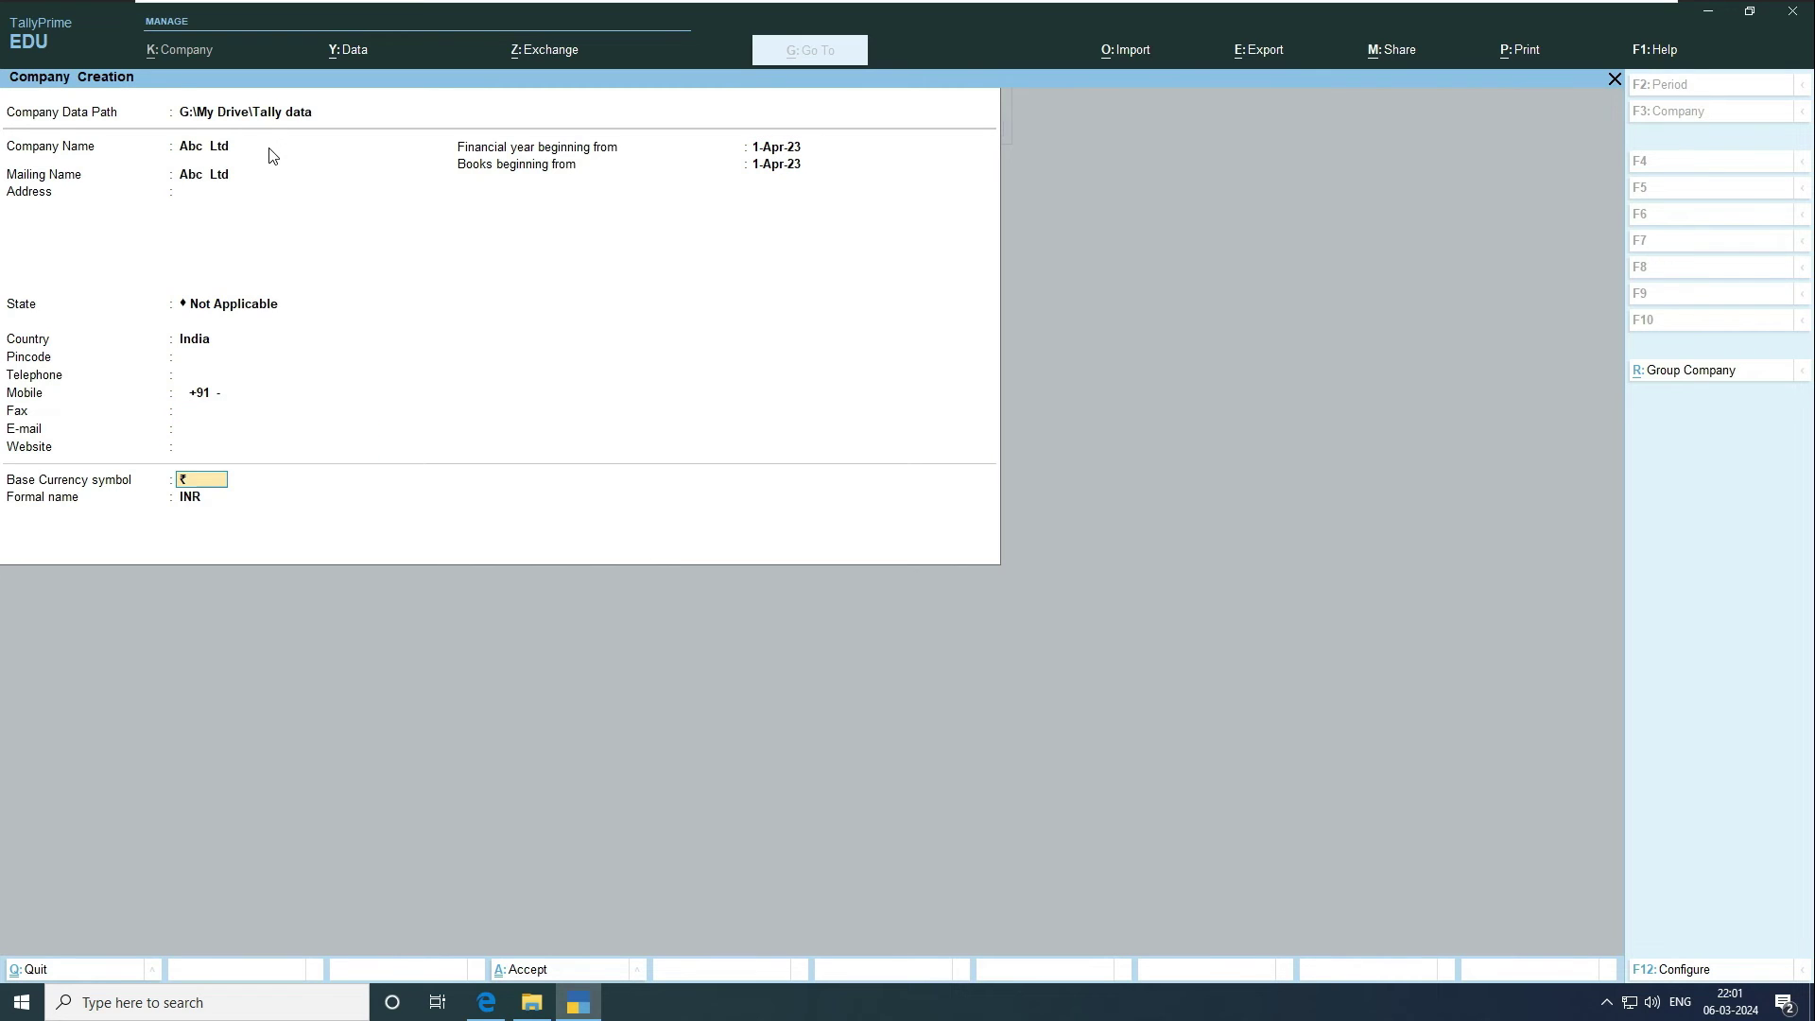
key("Return")
key("Return")
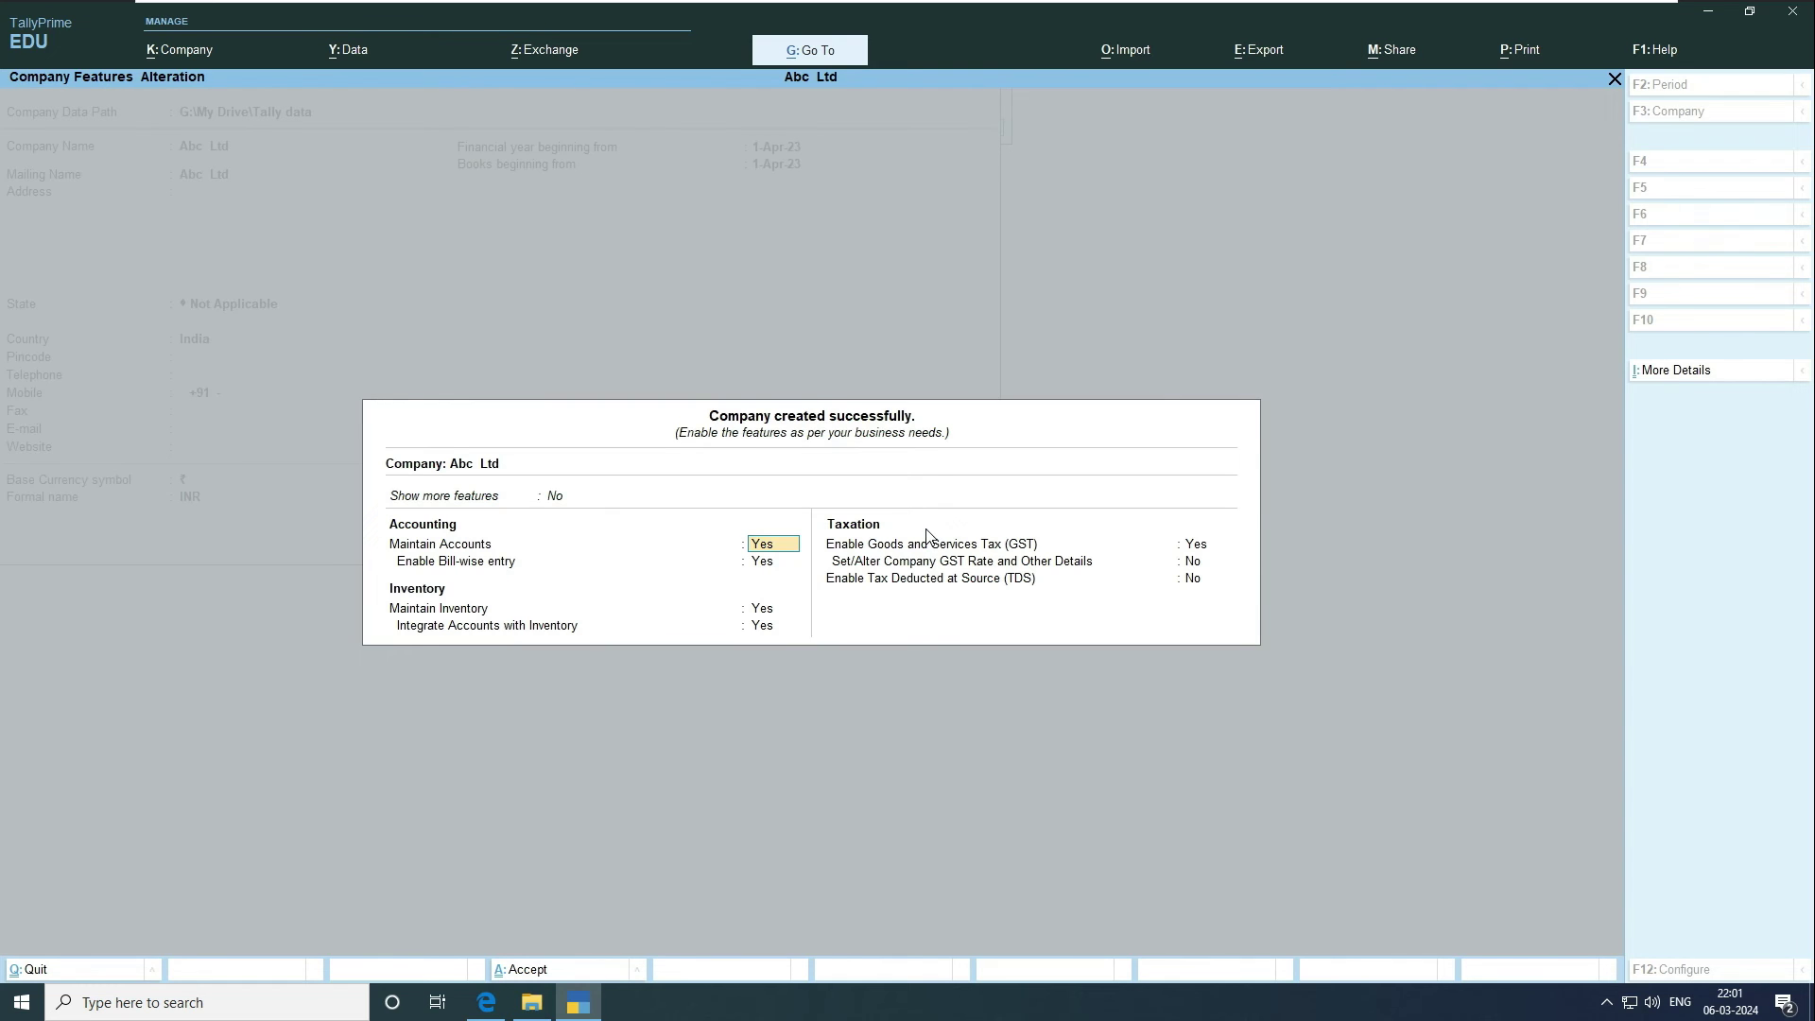
- Keep GST as Regular with registration name Abc Ltd and accept the default company features
key("Return")
key("Return")
key("Return")
key("Return")
key("Return")
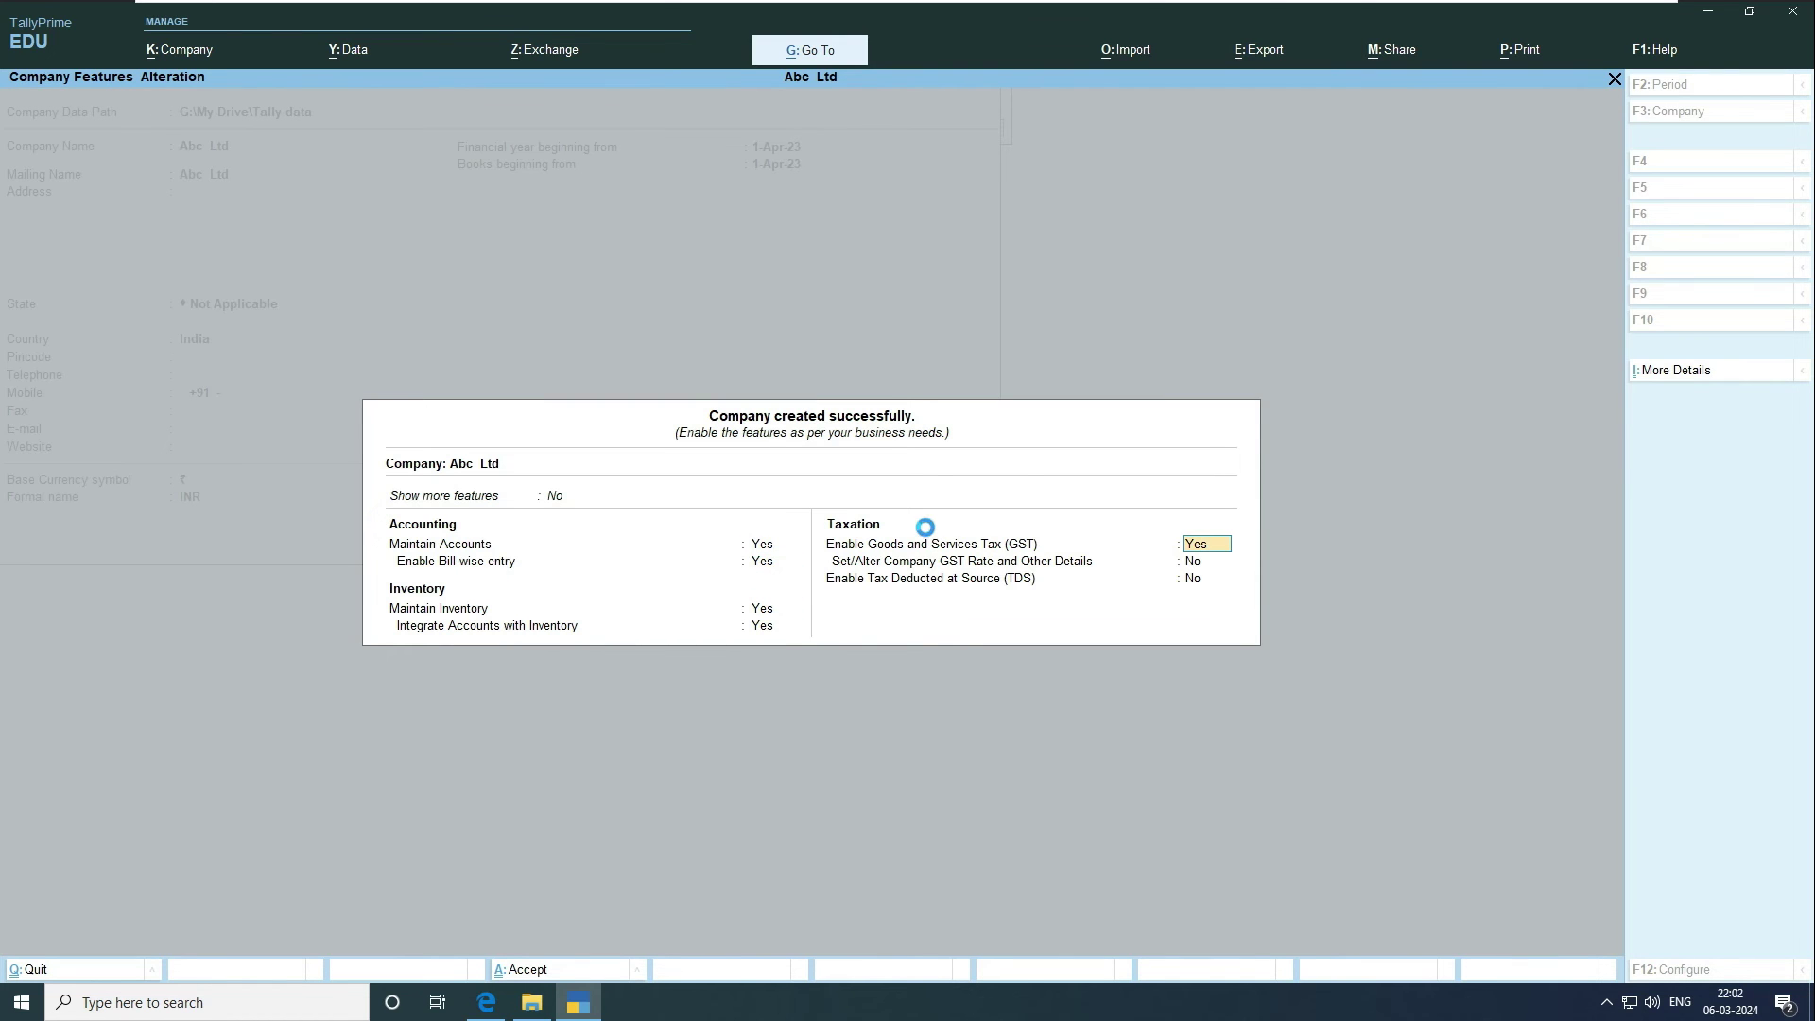
key("Return")
key("Return")
key("Return")
key("Return")
key("Return")
key("Return")
key("Return")
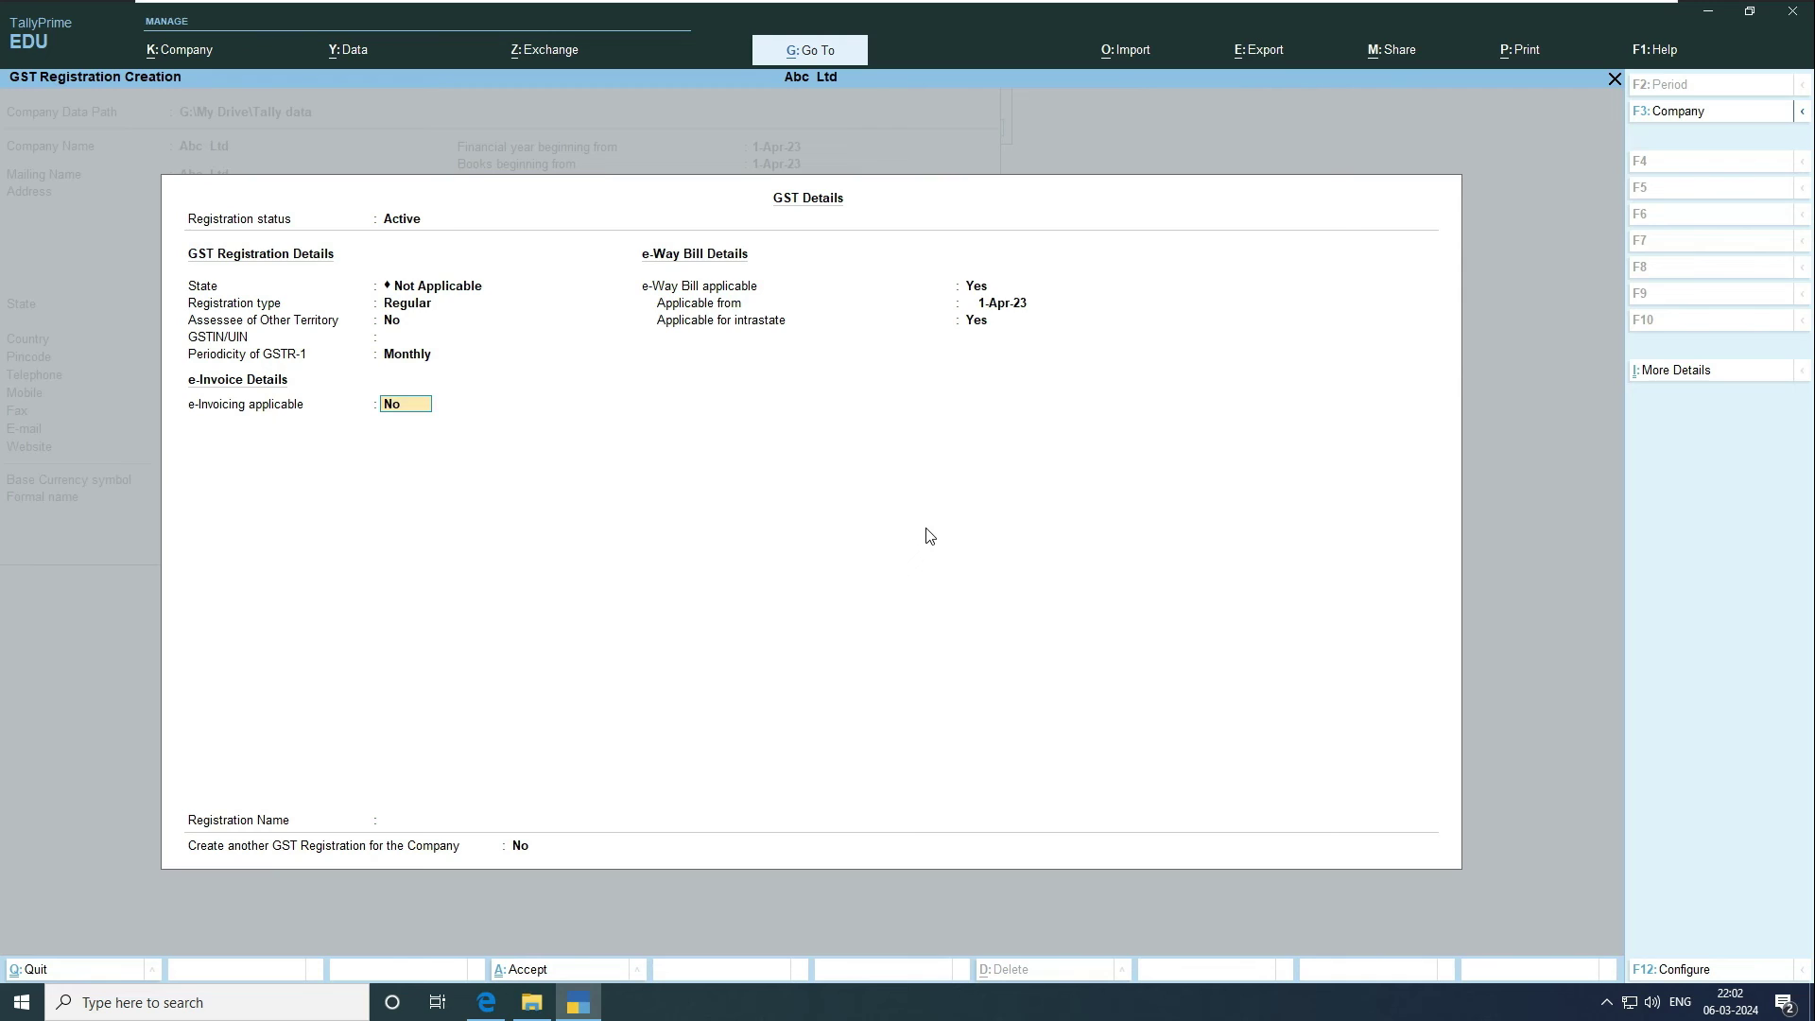
key("Return")
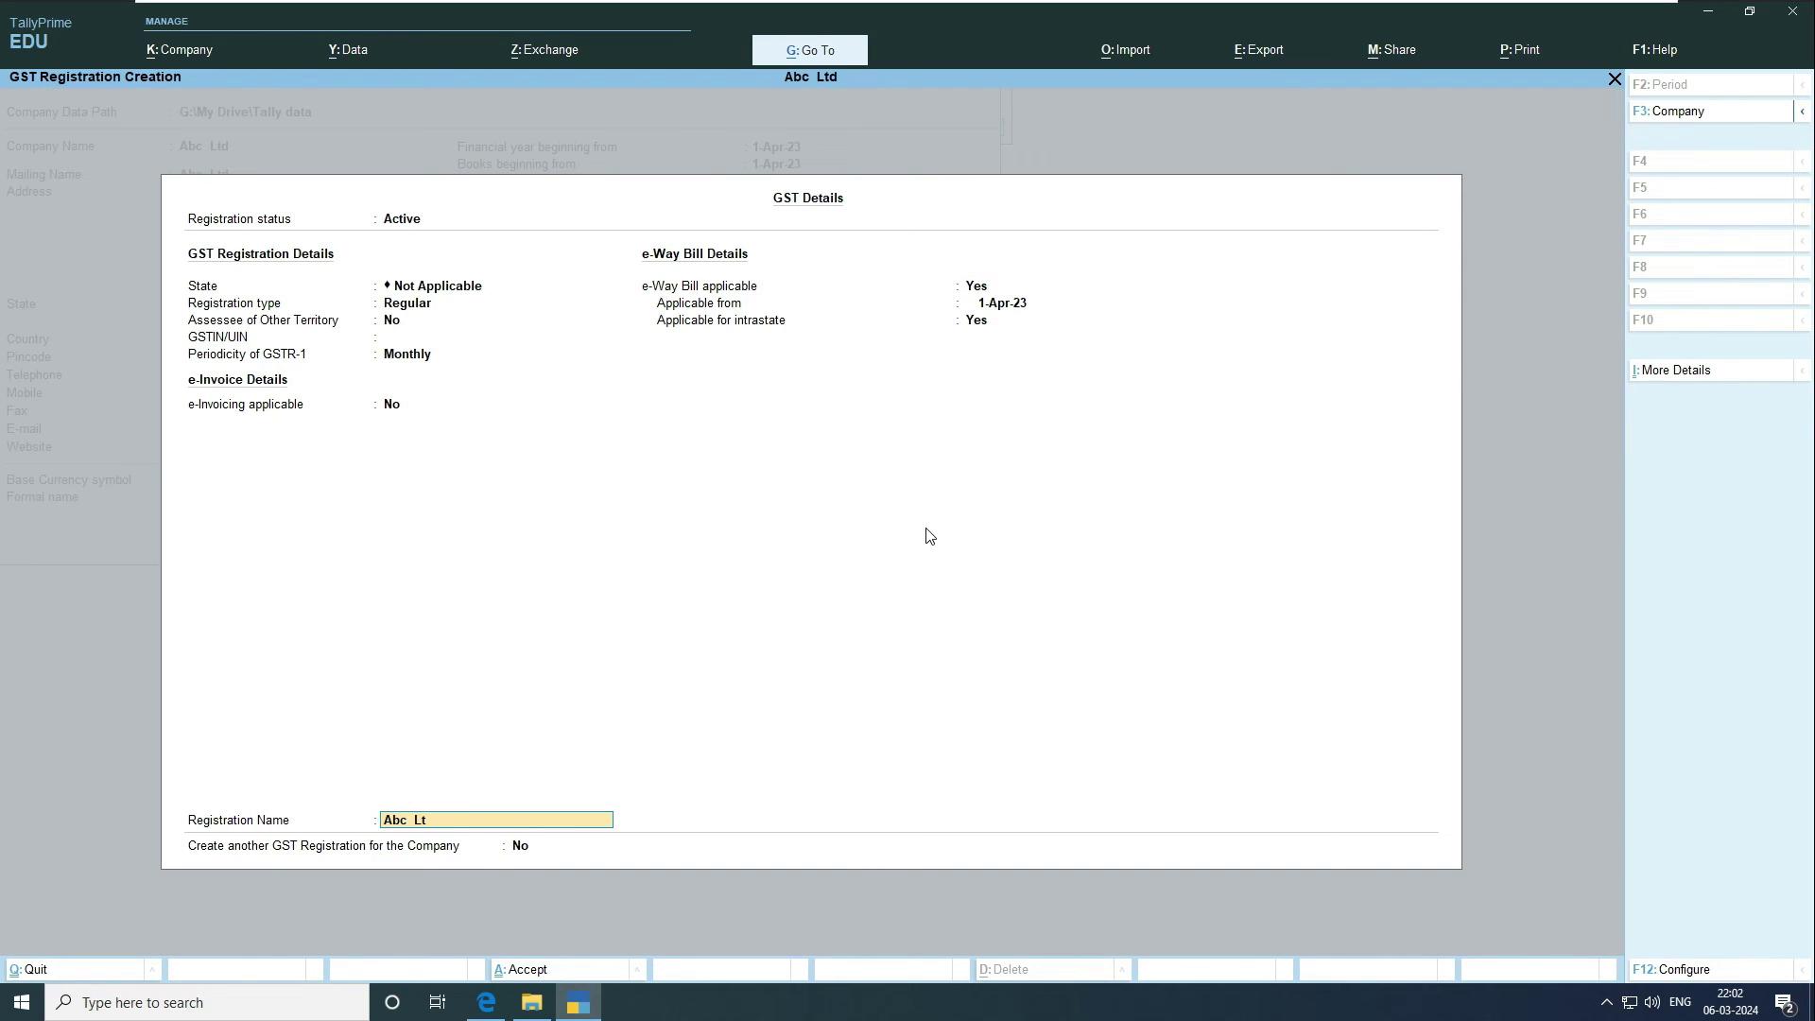
key("Return")
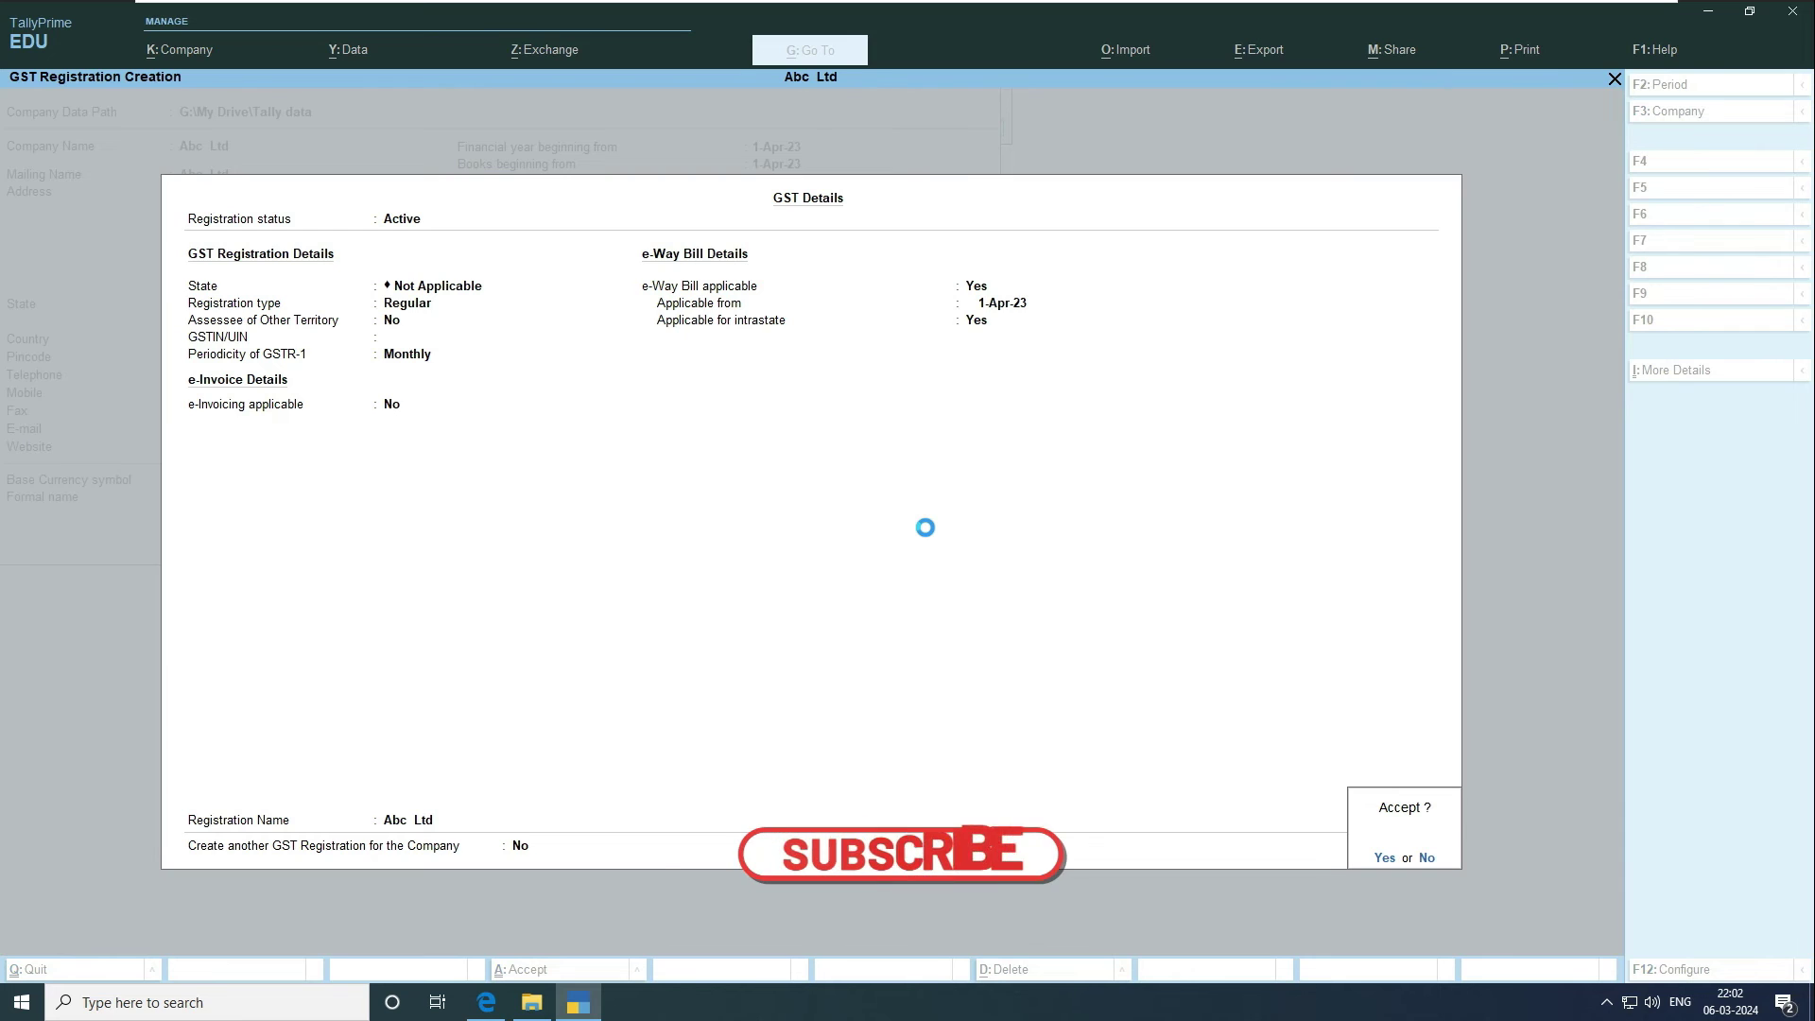
key("Return")
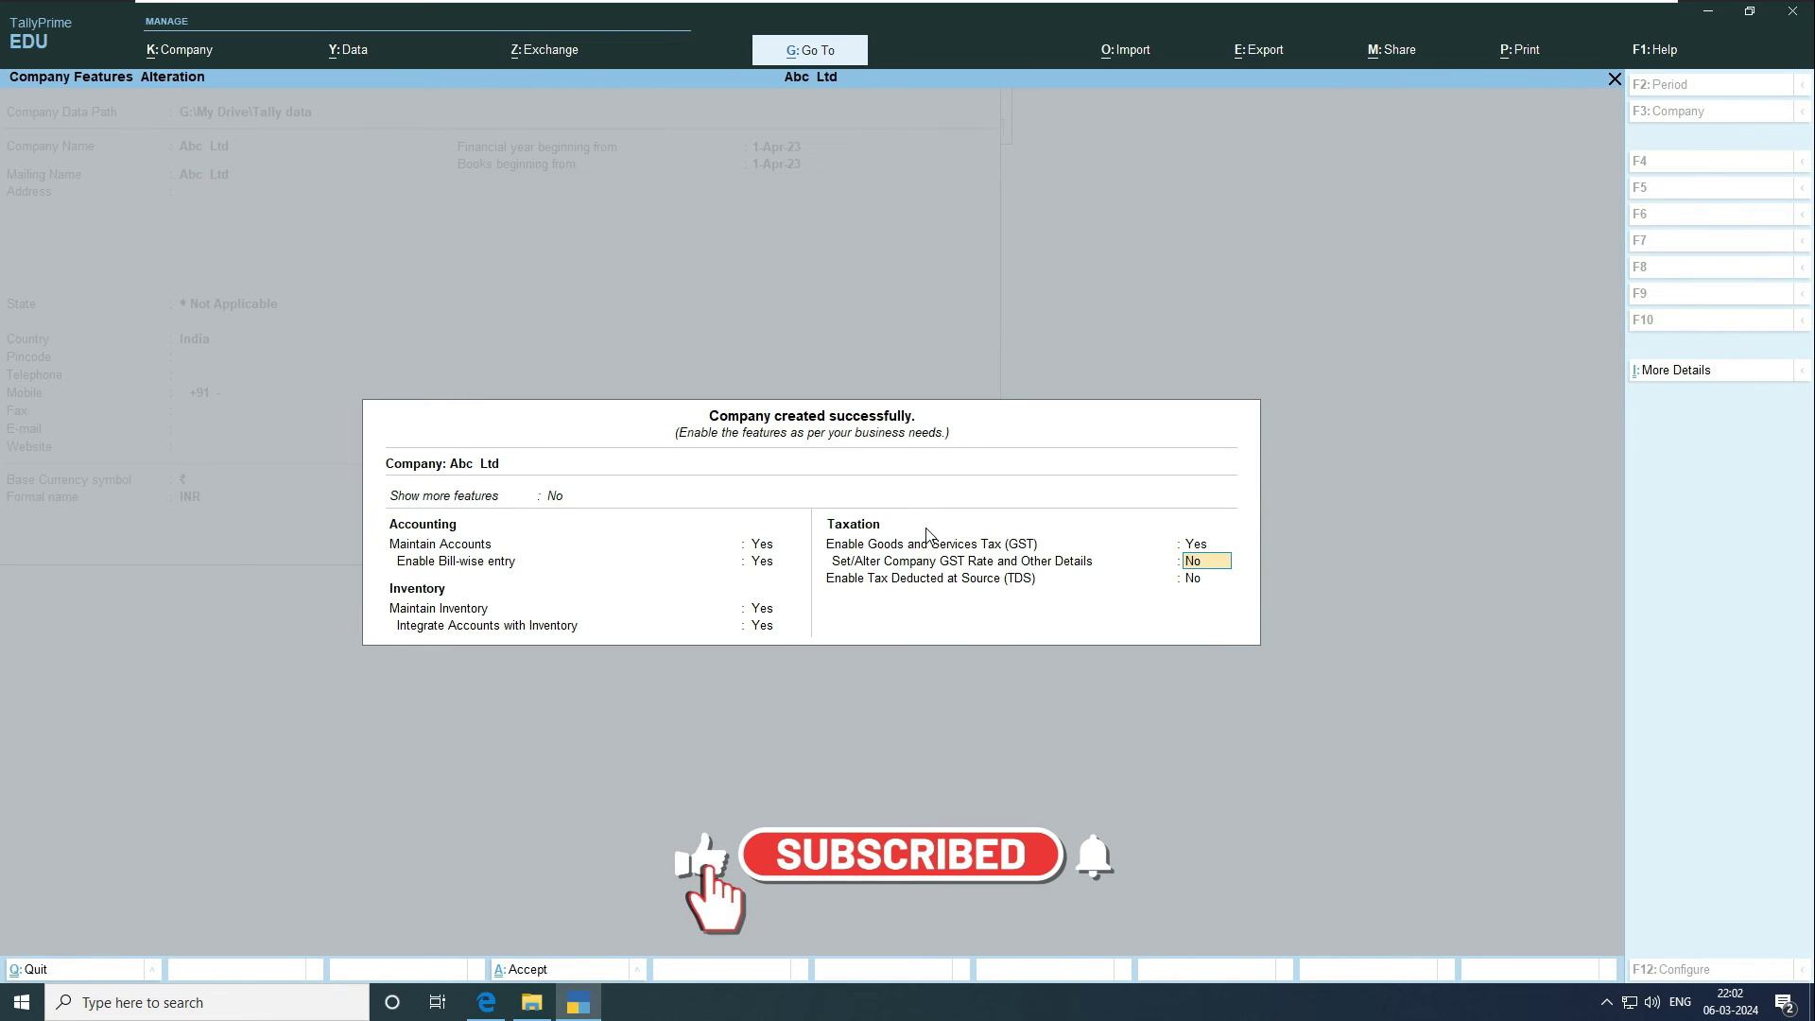
key("Return")
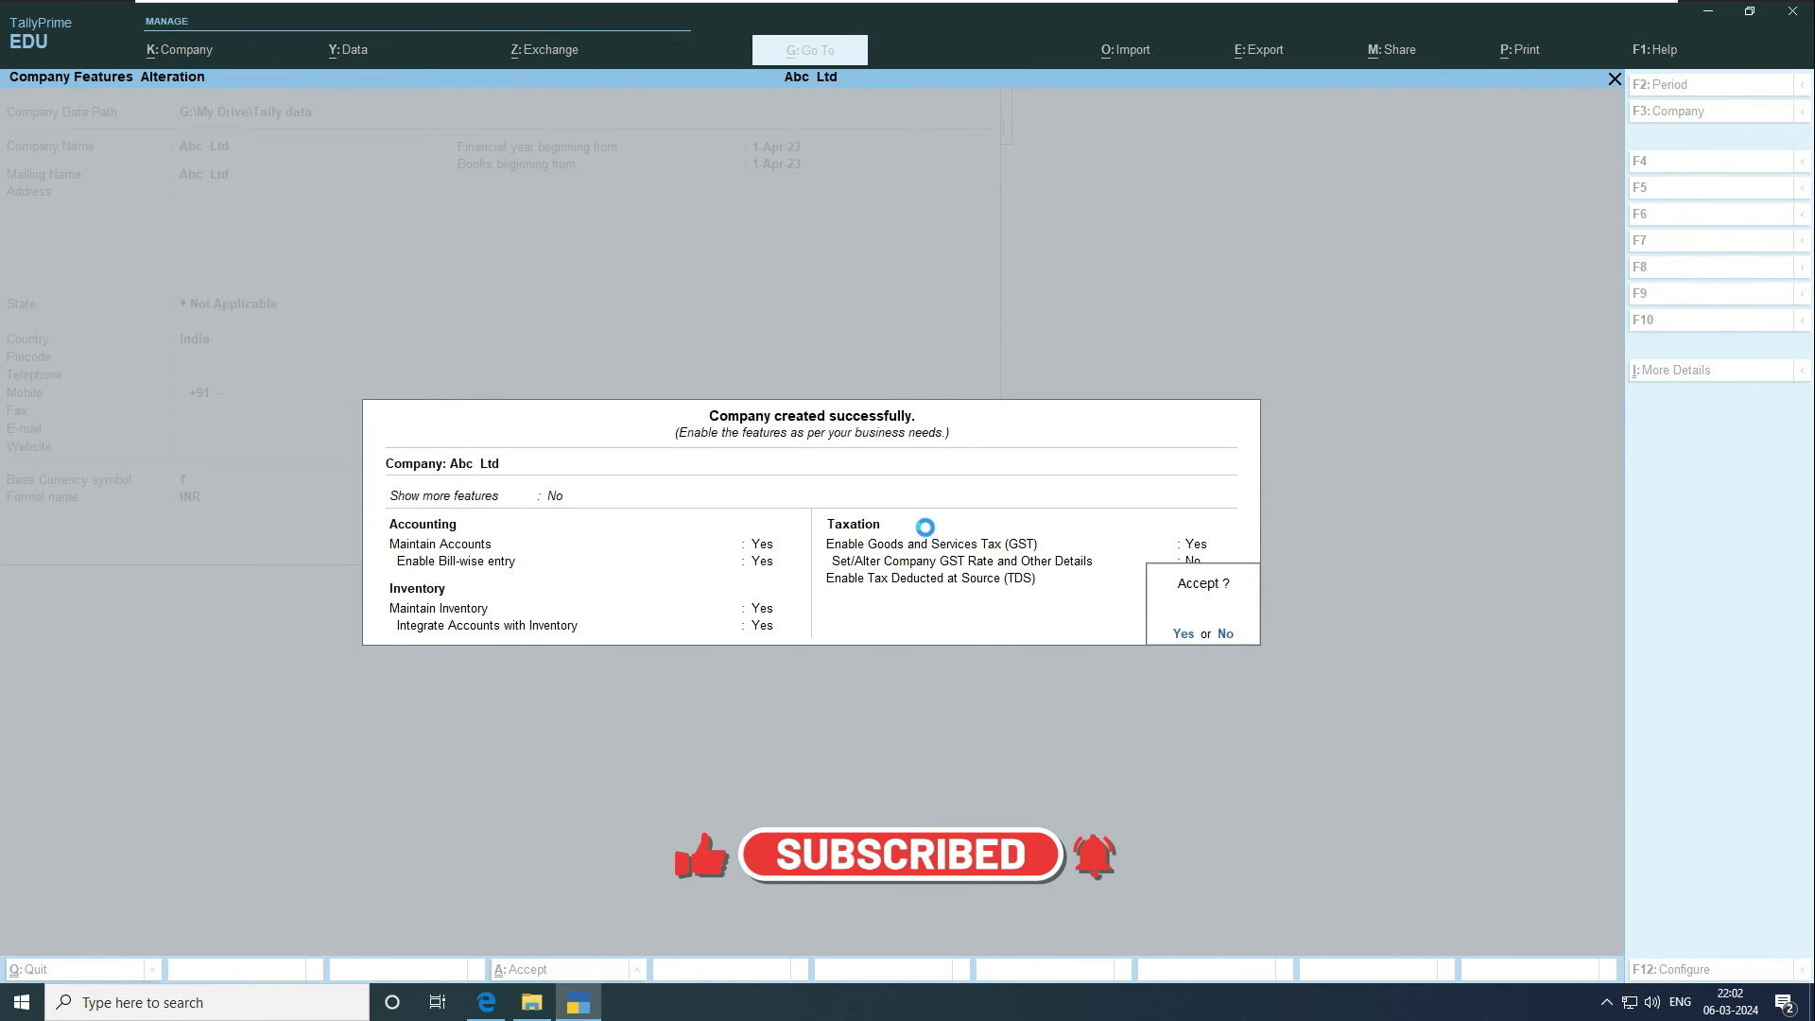
key("Return")
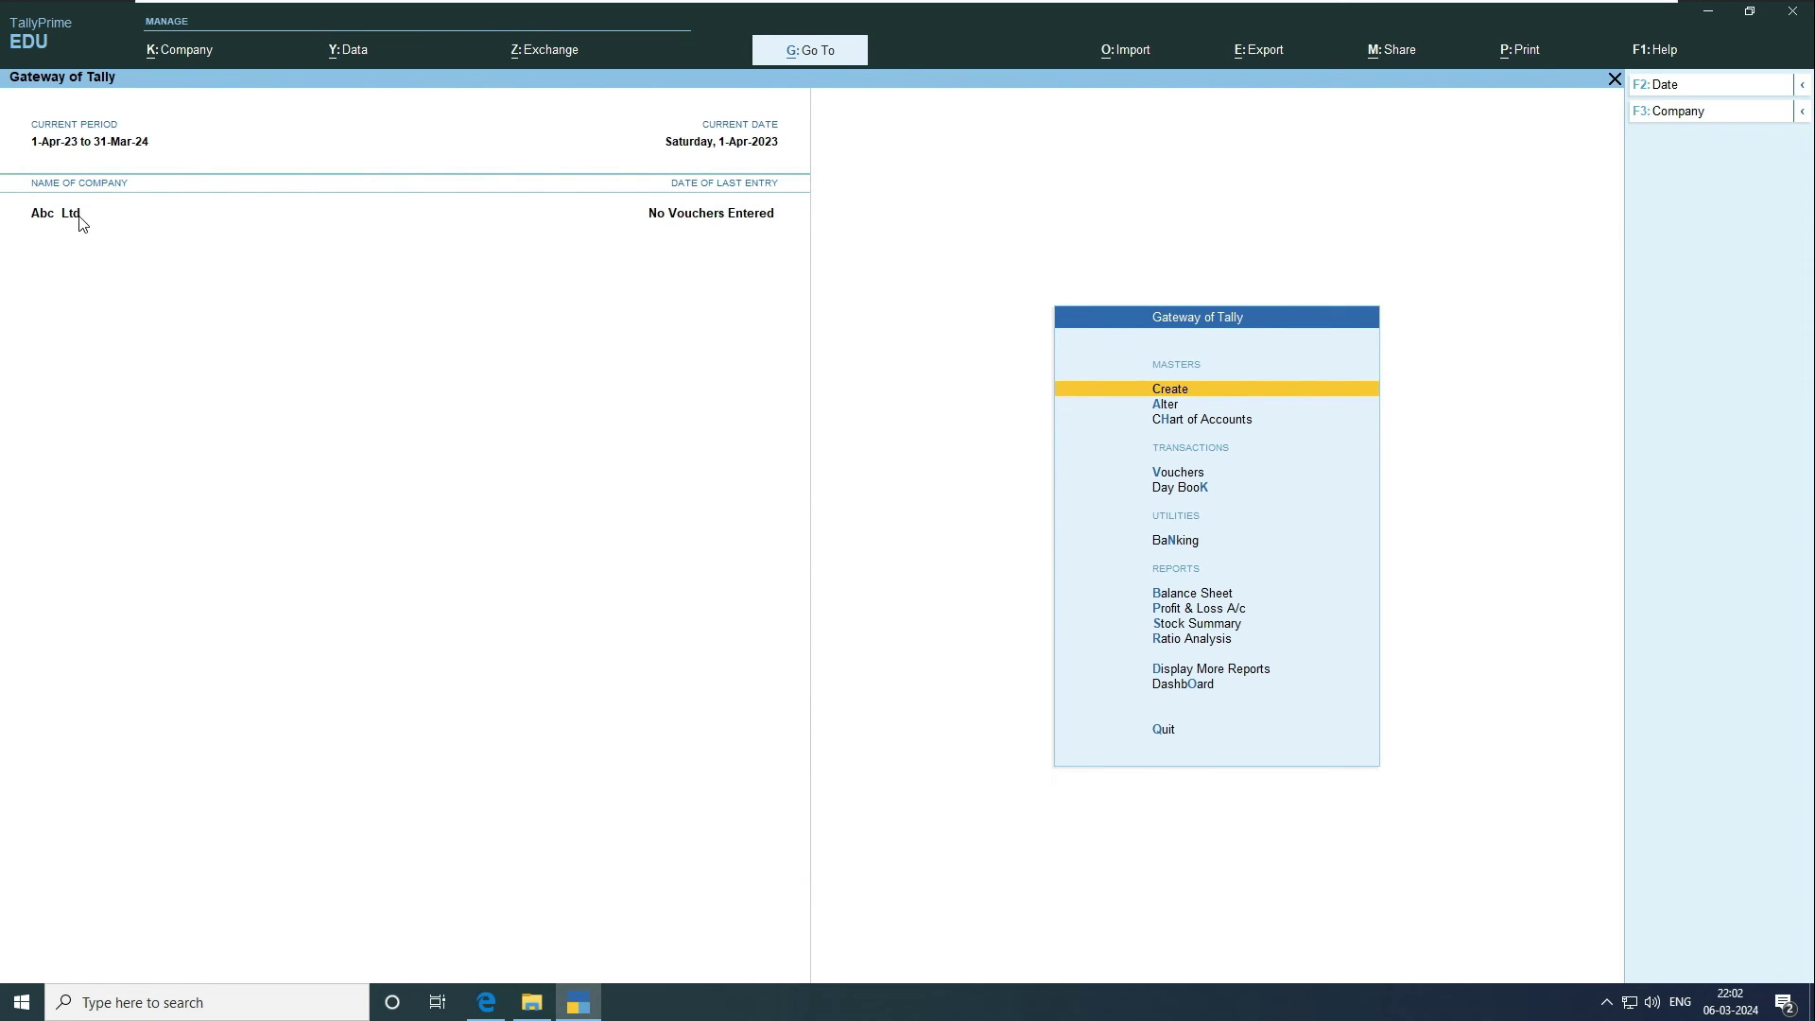
- Review the 17 data files in the 100000 company folder, then go back to Tally data
left_click(537, 1004)
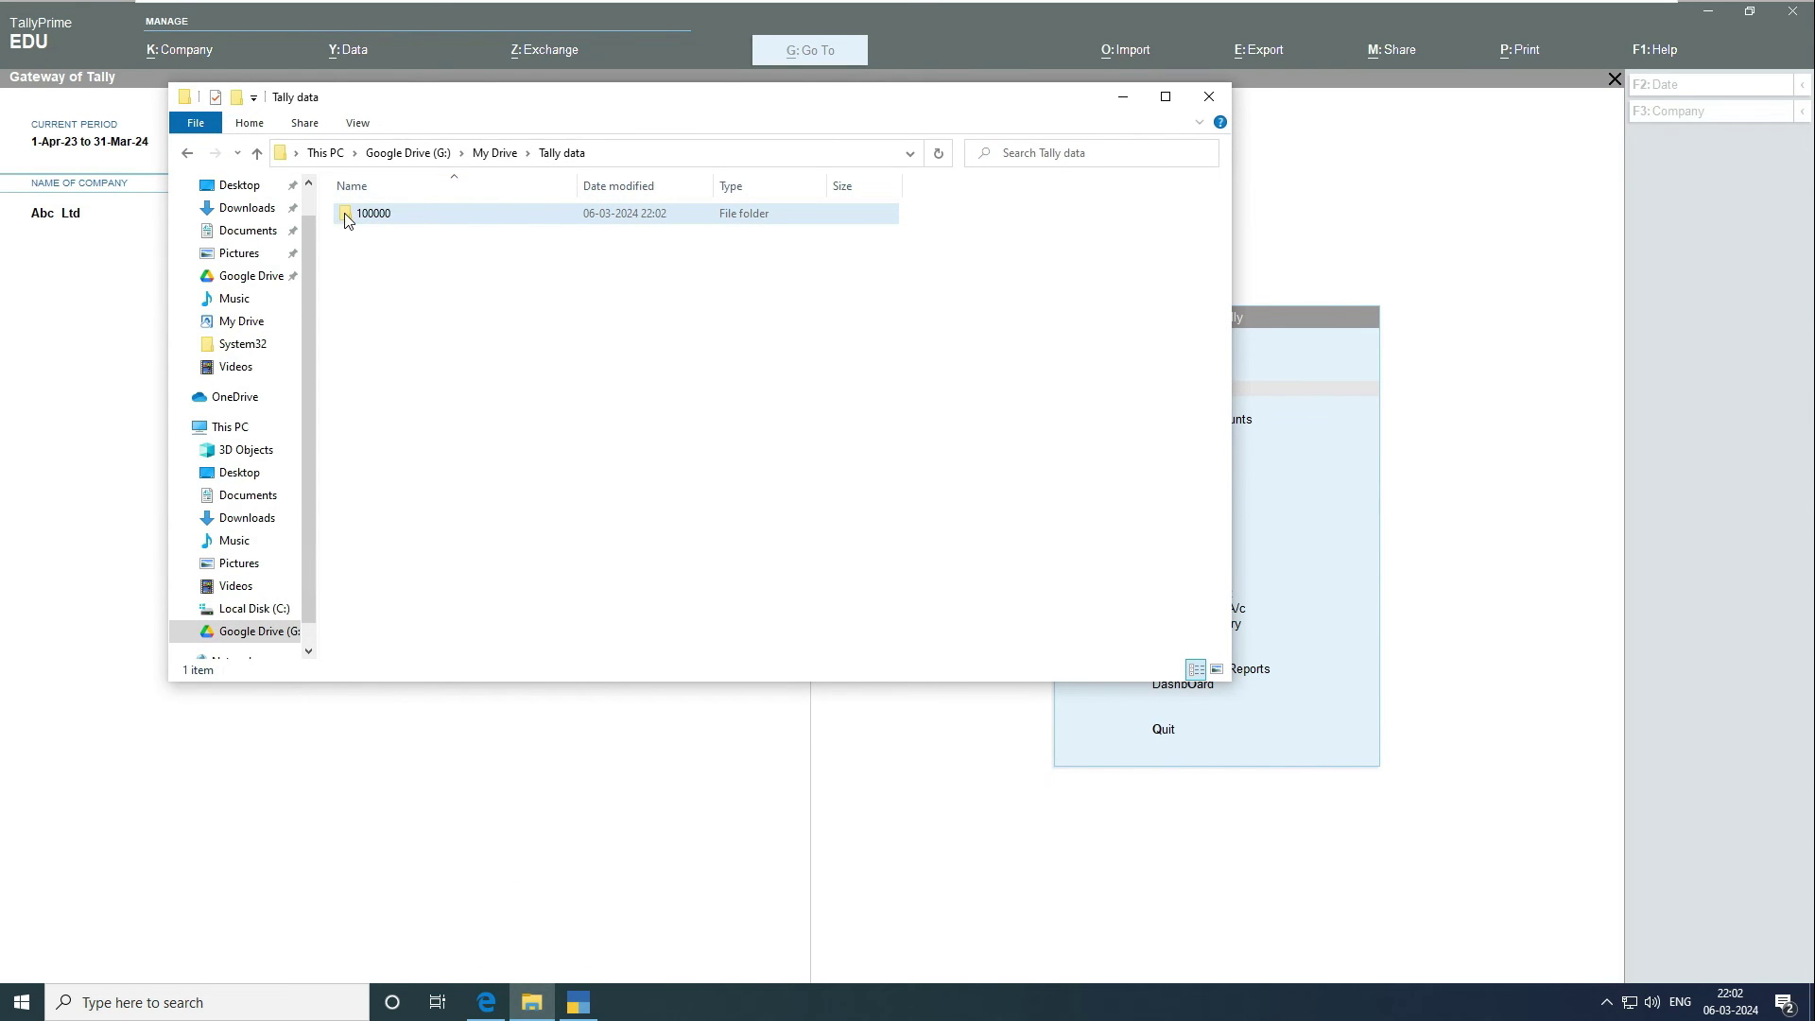
mouse_move(369, 219)
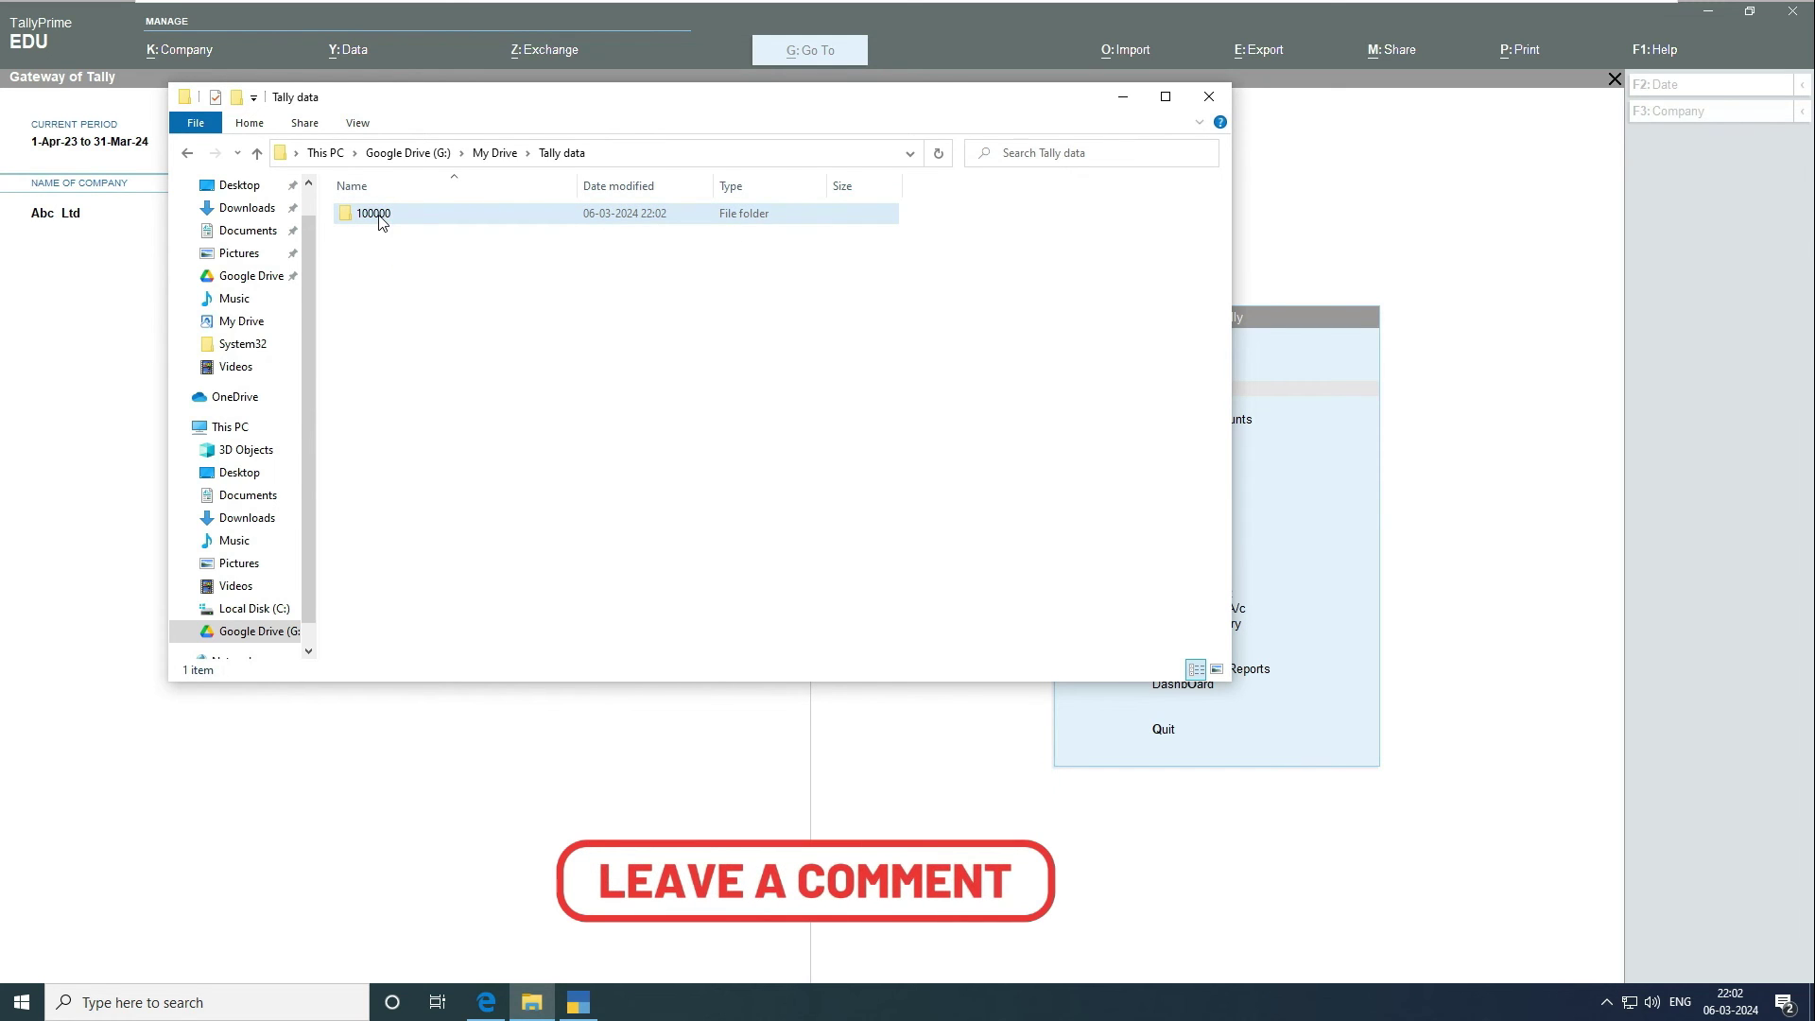
double_click(370, 218)
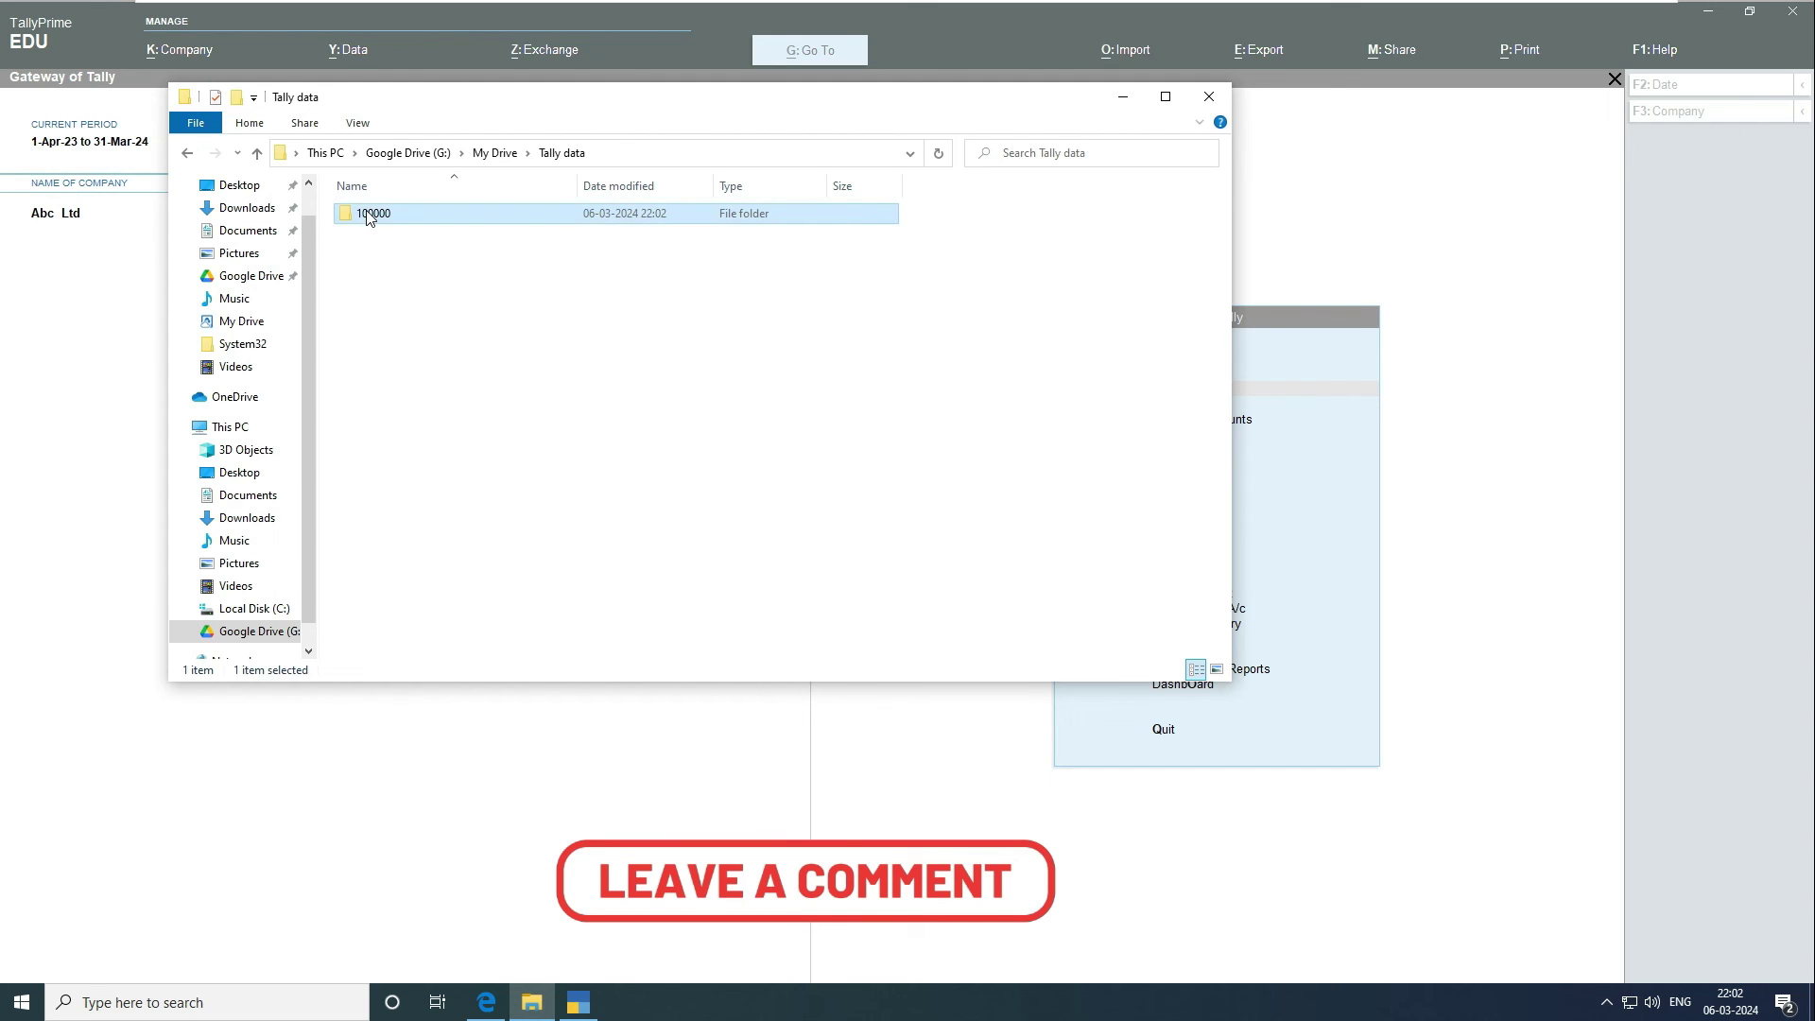
left_click_drag(591, 621, 332, 204)
left_click(830, 628)
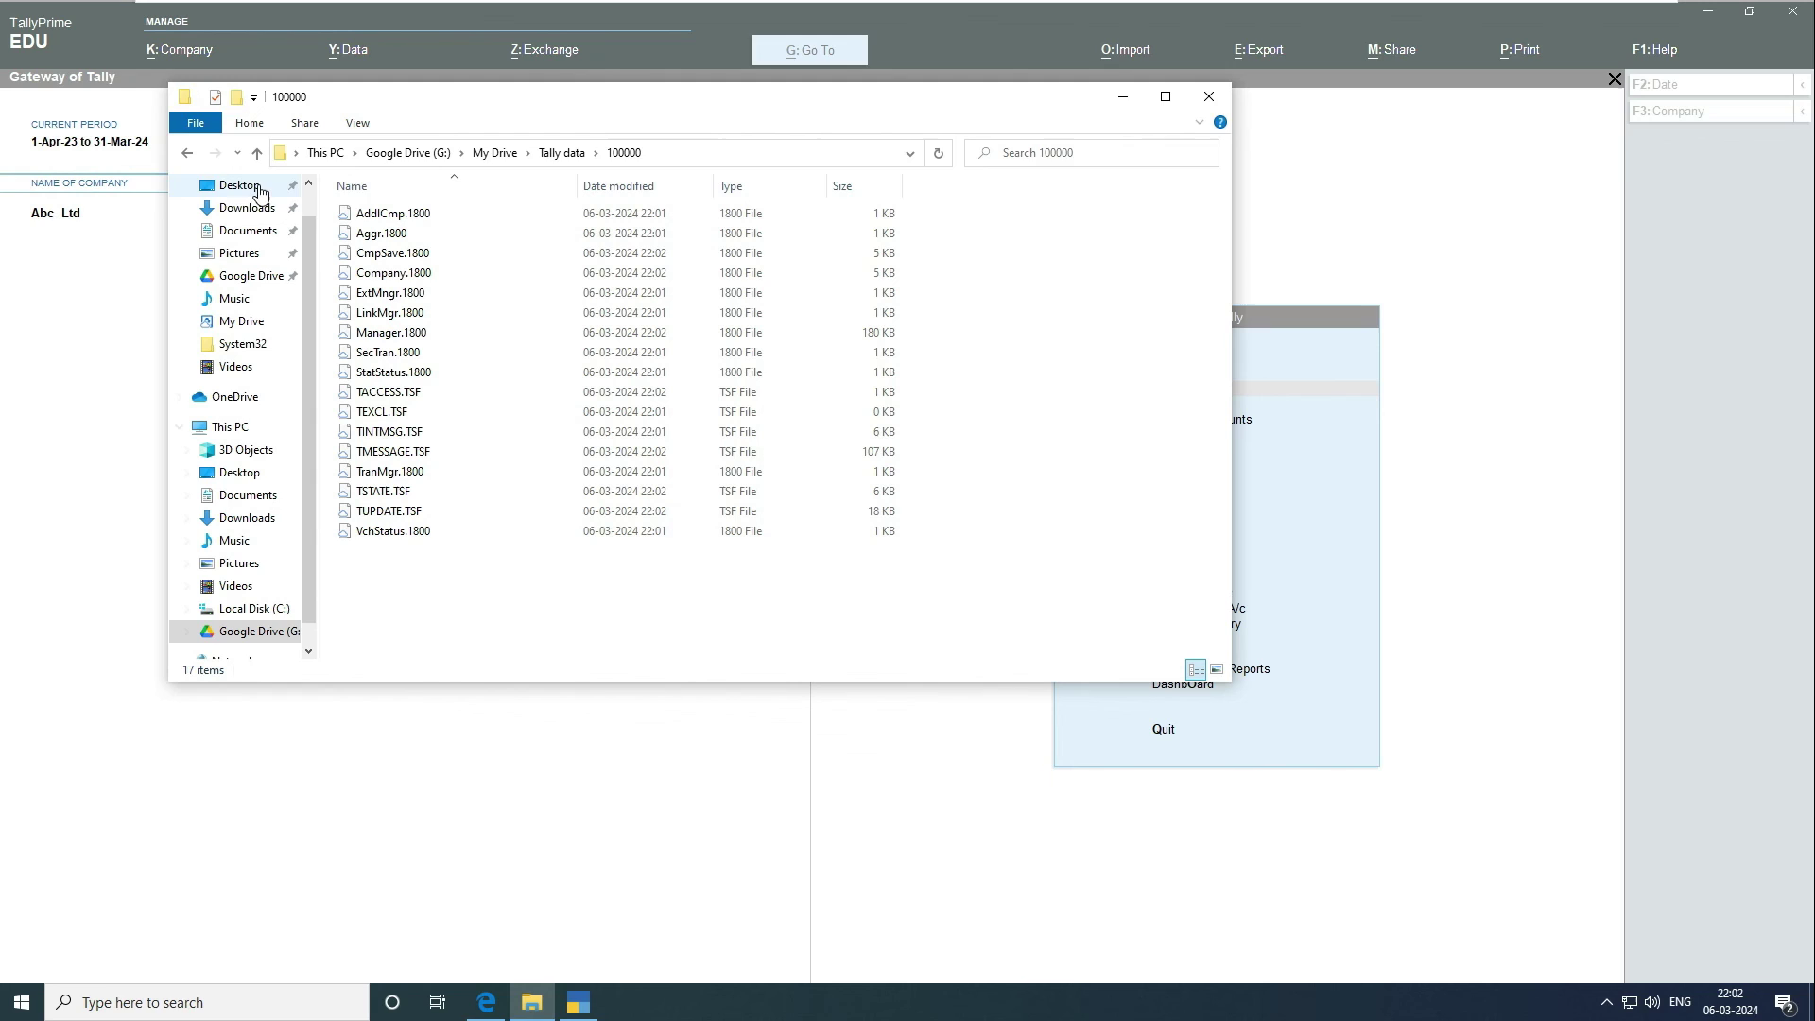
left_click(193, 155)
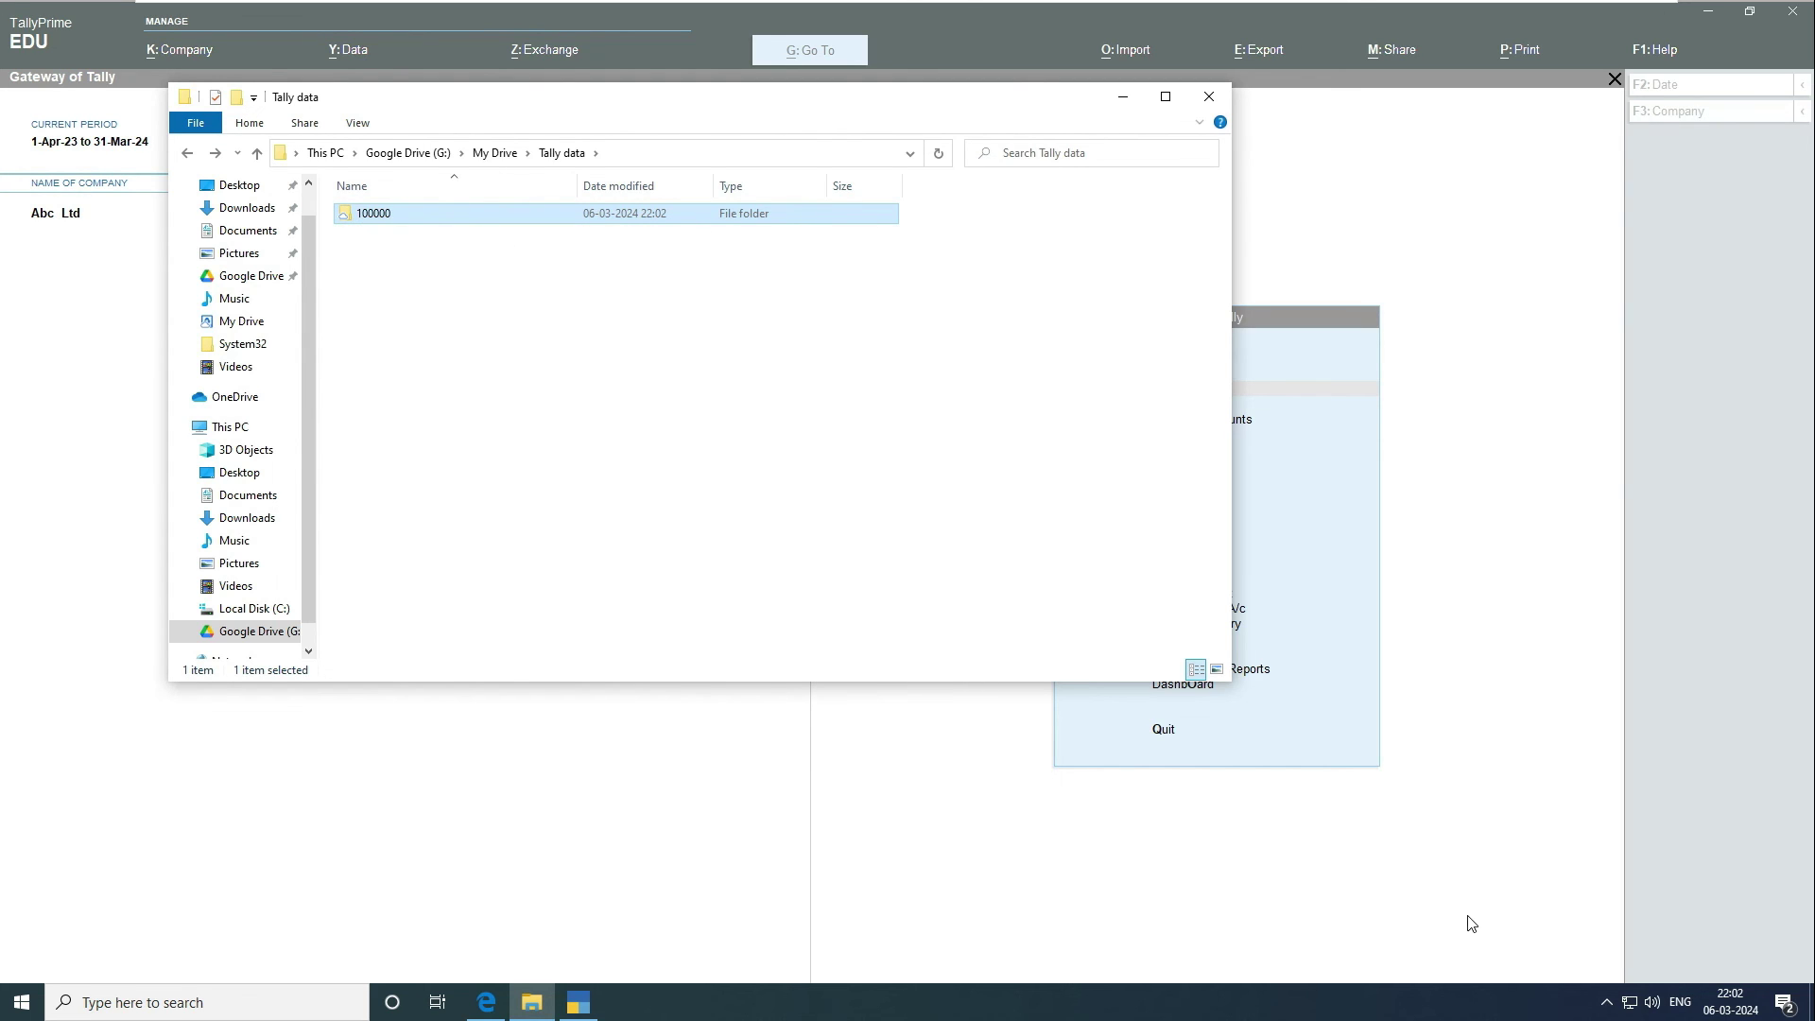
left_click(717, 436)
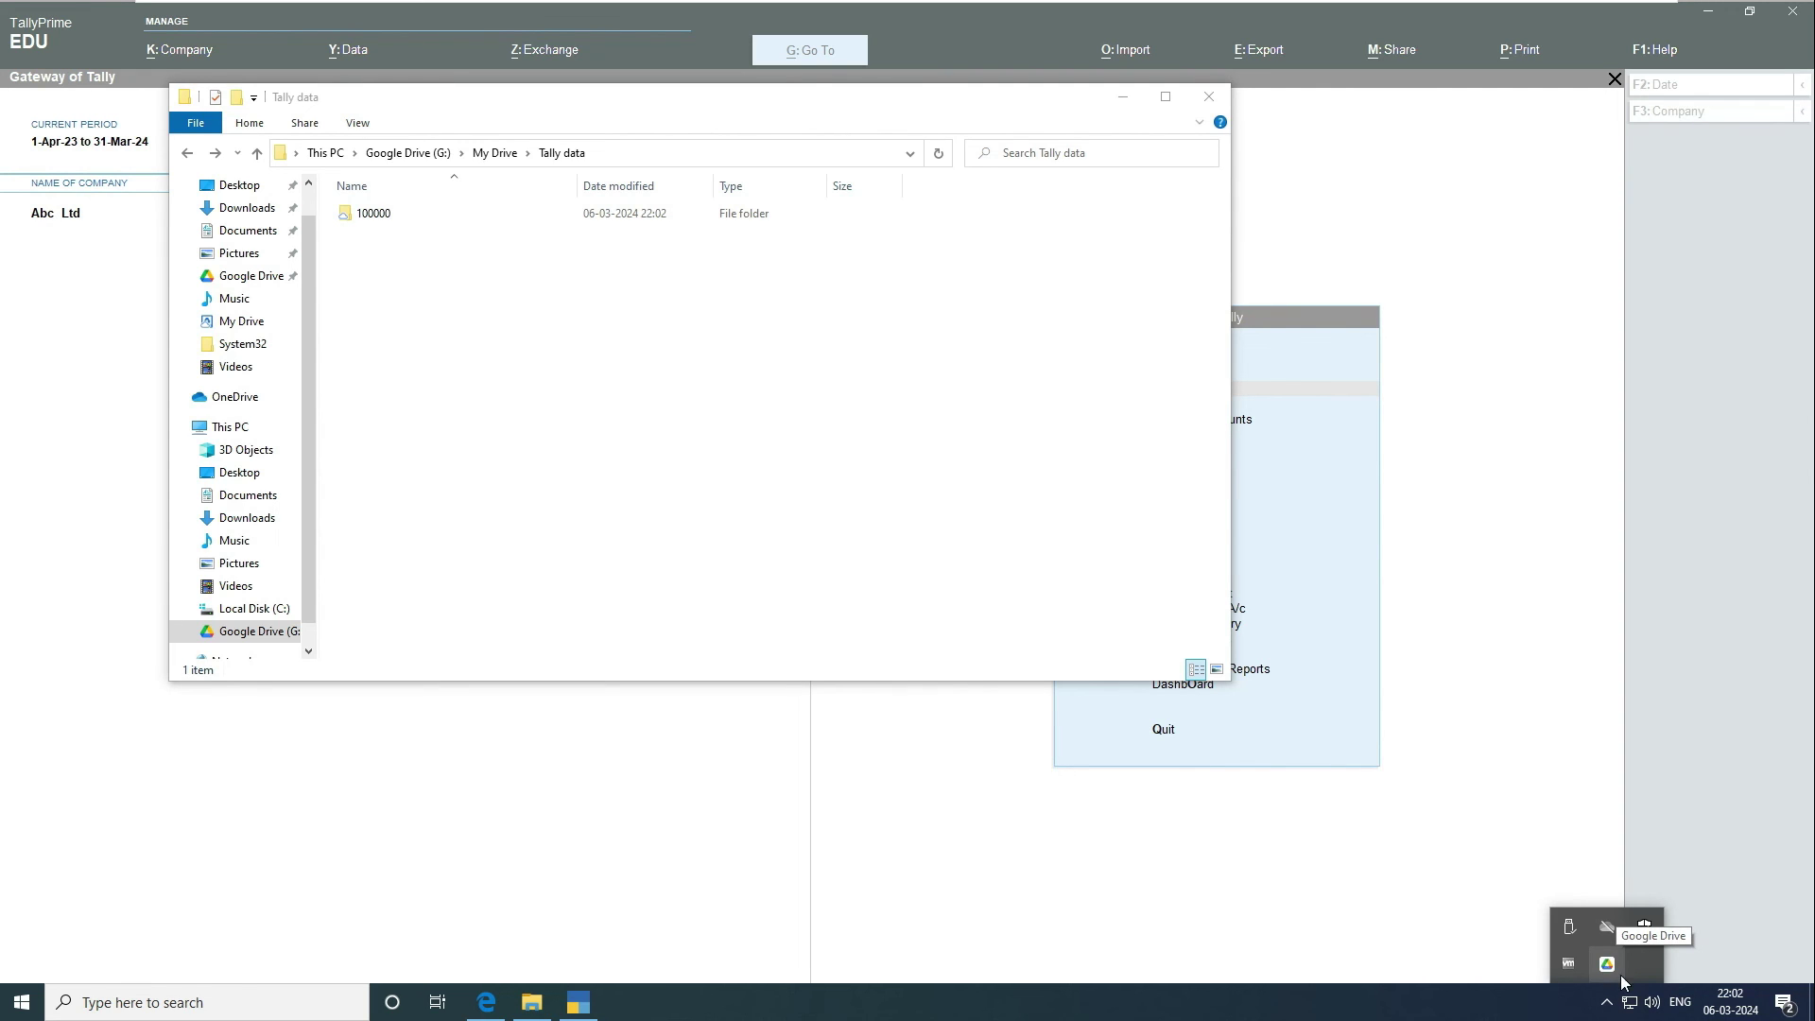
left_click(1607, 964)
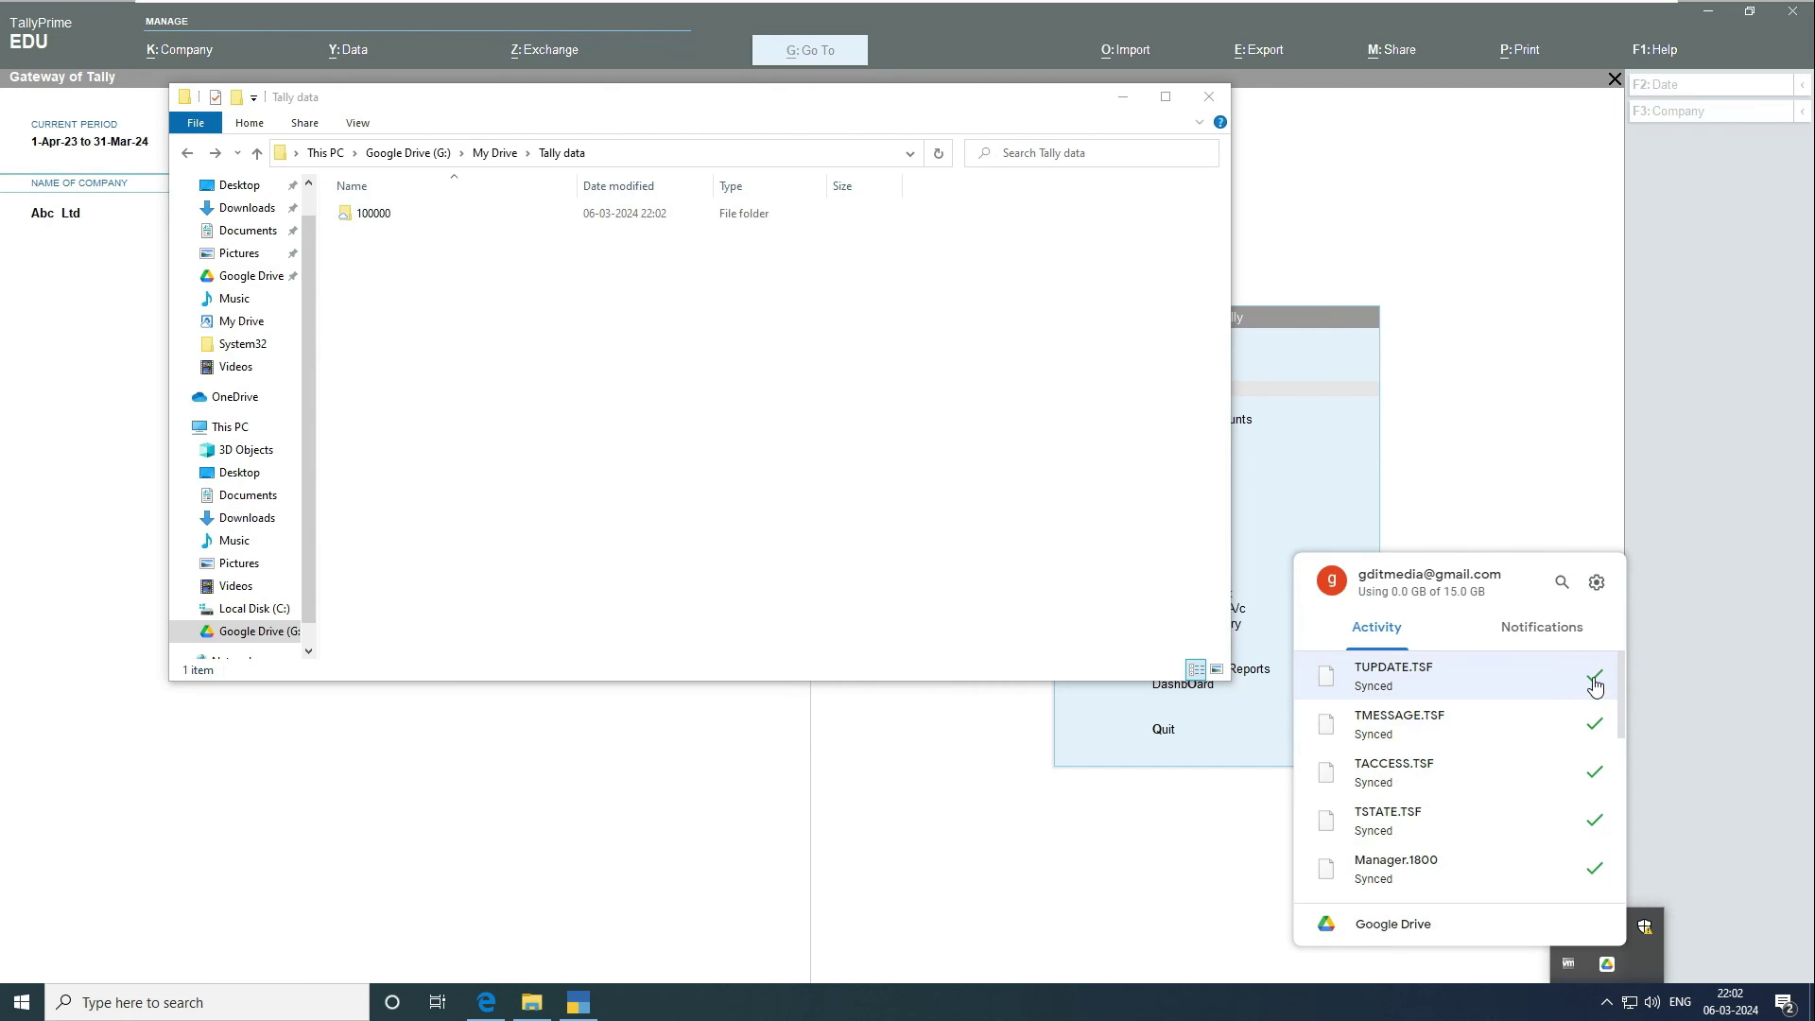
left_click_drag(1618, 734, 1609, 681)
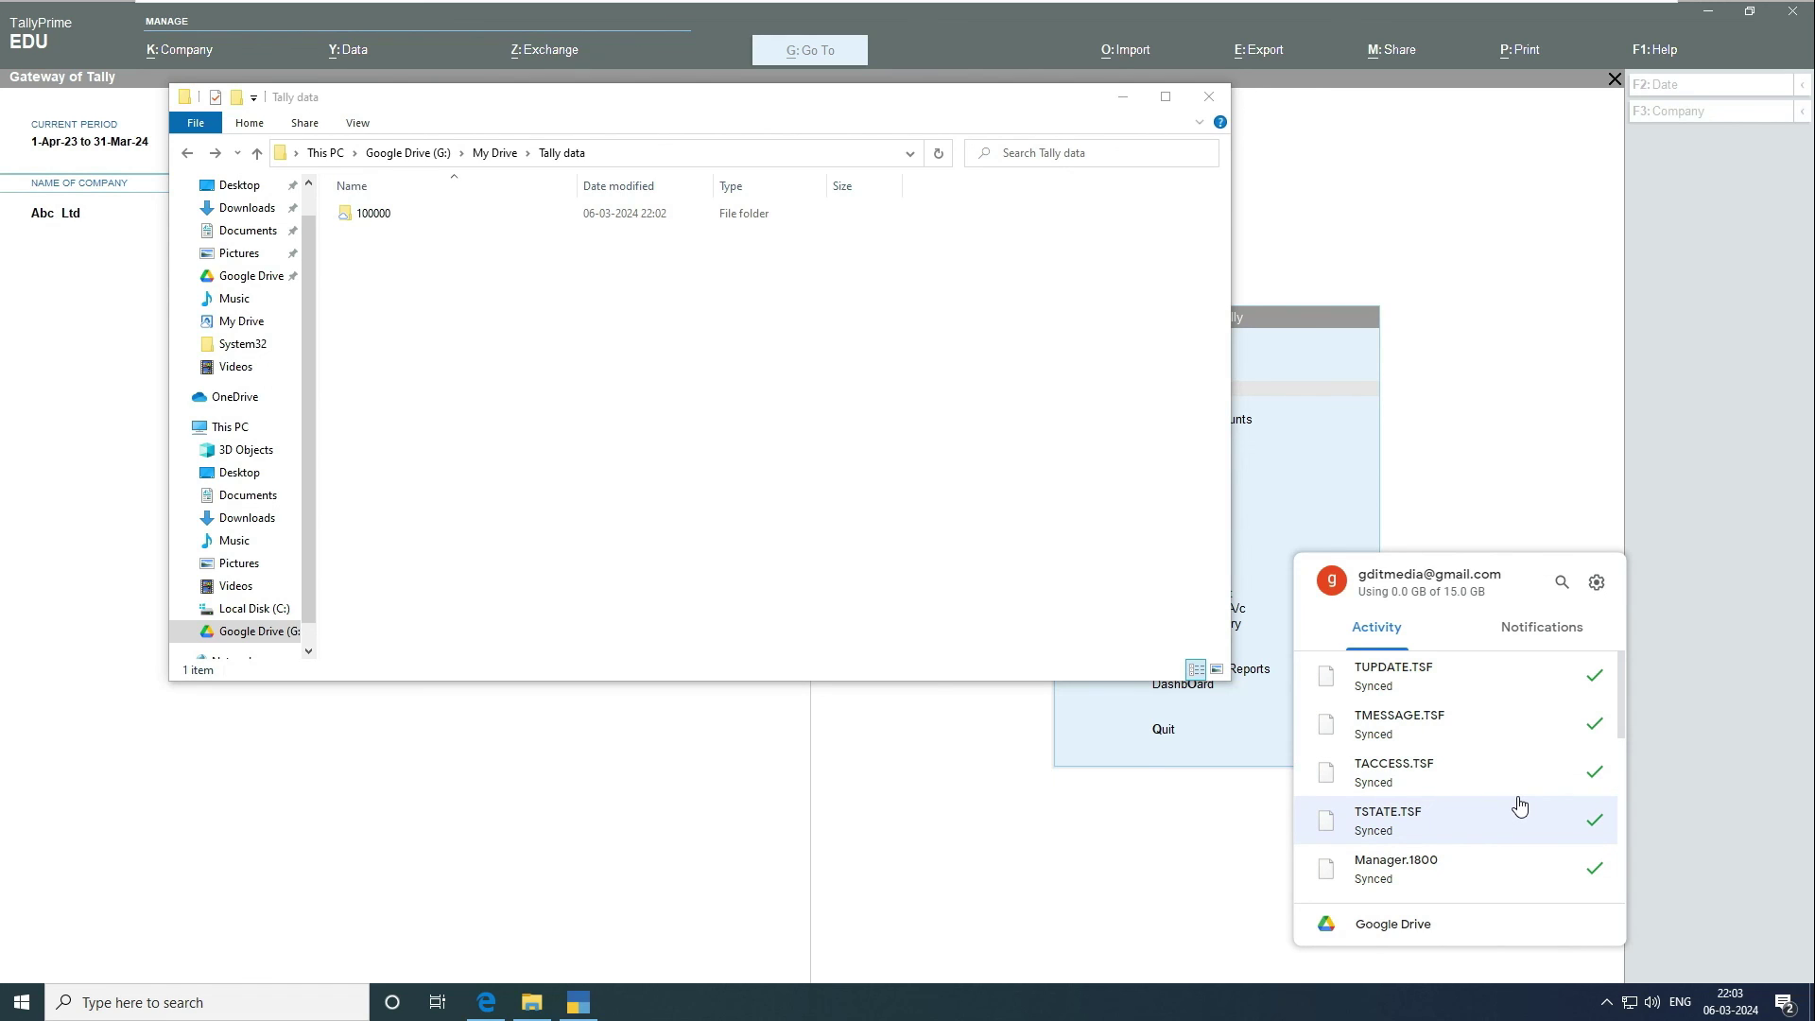
left_click(641, 325)
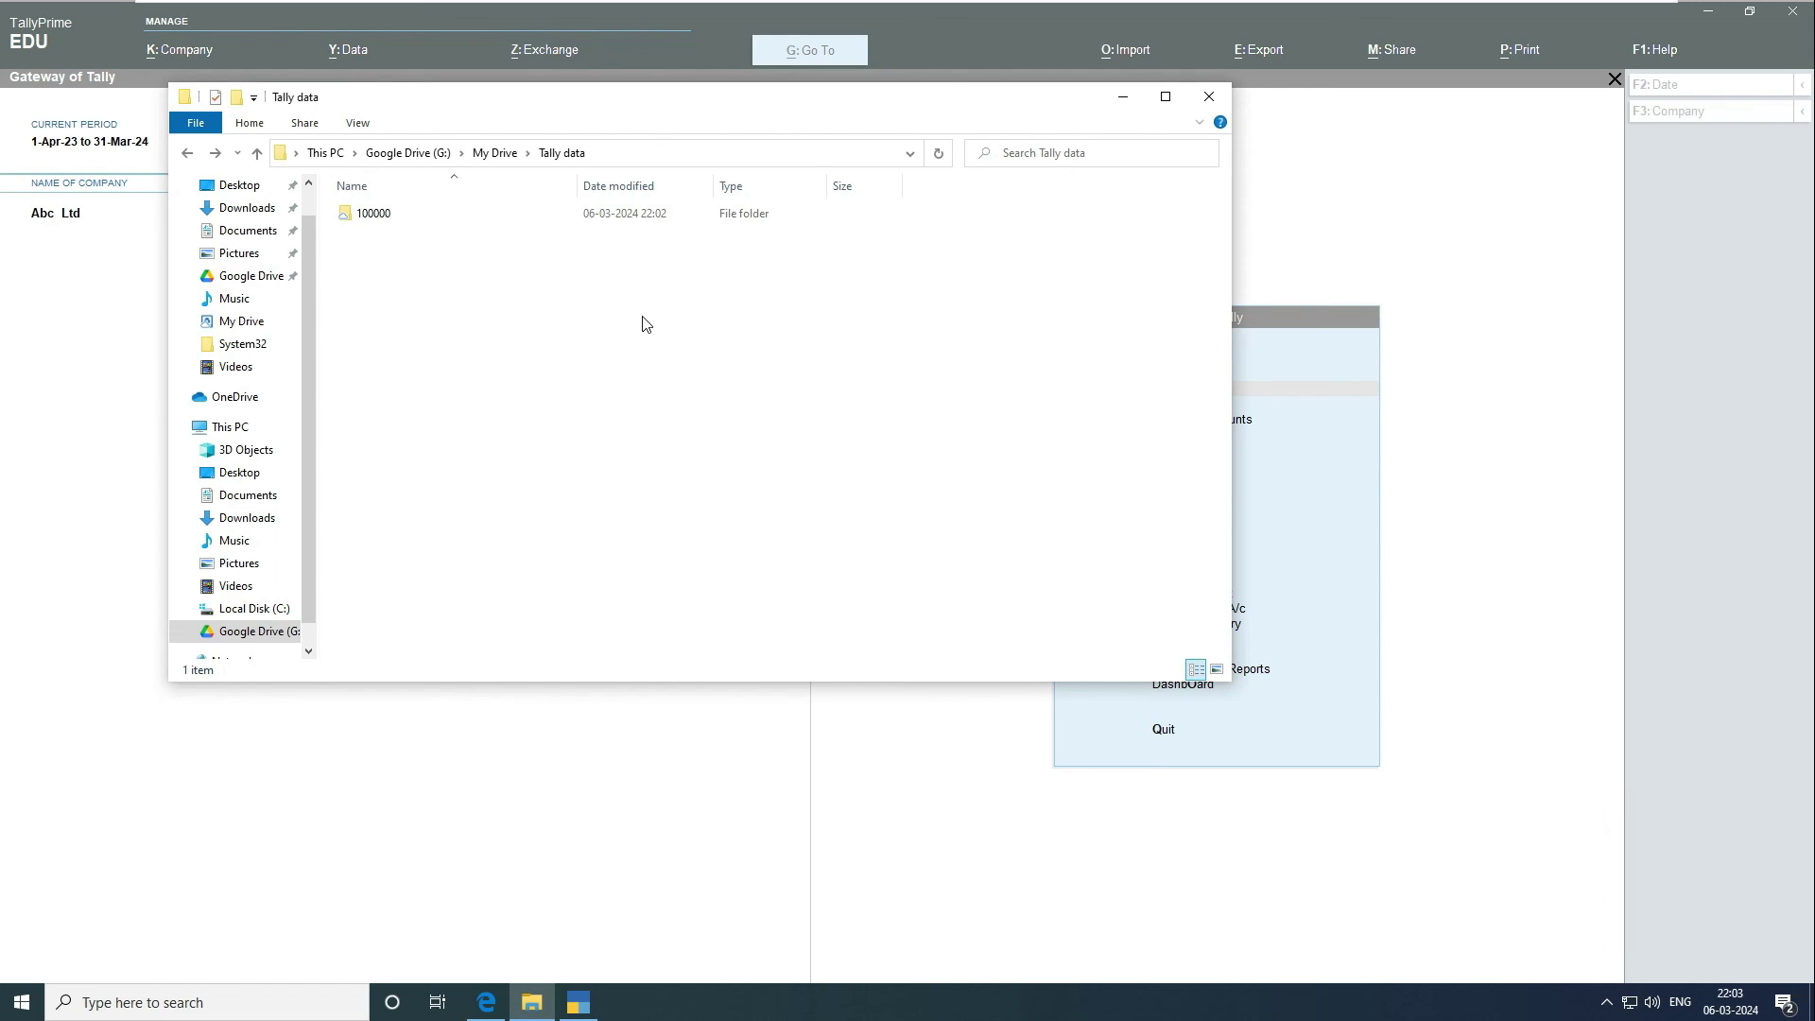